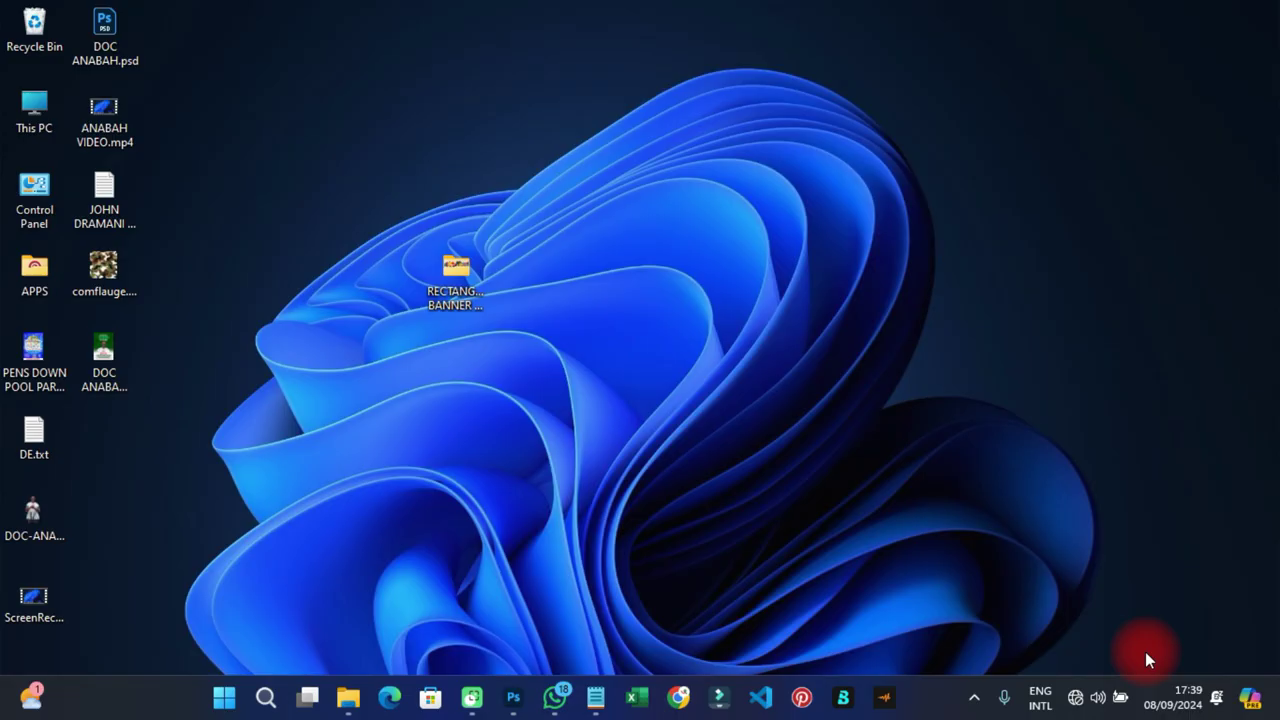
Step: Bring Photoshop forward, check the banner sizes in details.txt, and start a new file
left_click(510, 690)
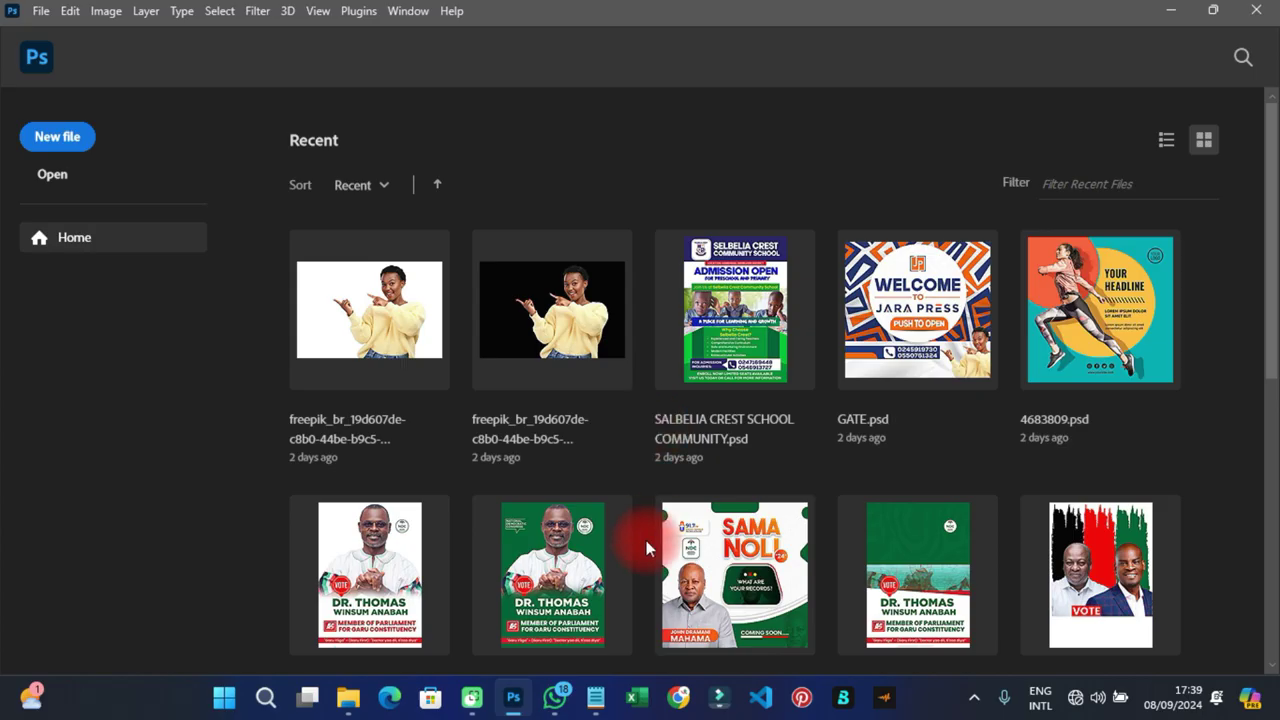
left_click(595, 697)
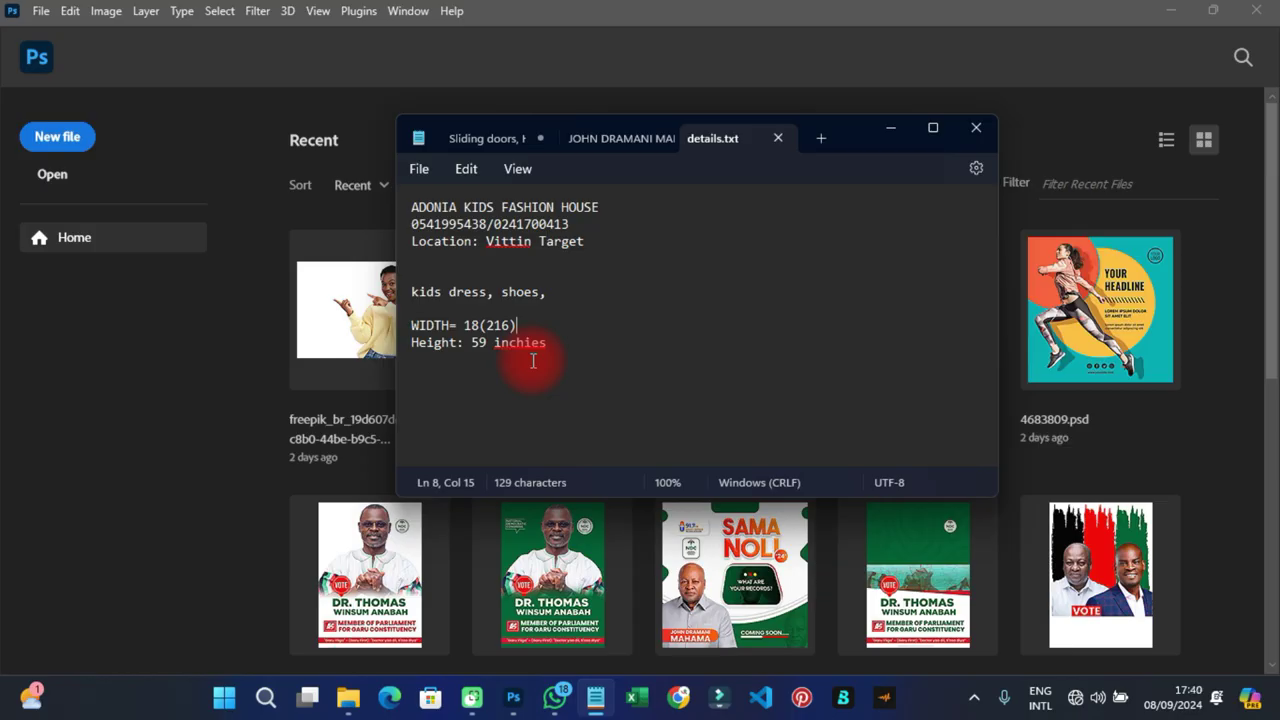
left_click(57, 140)
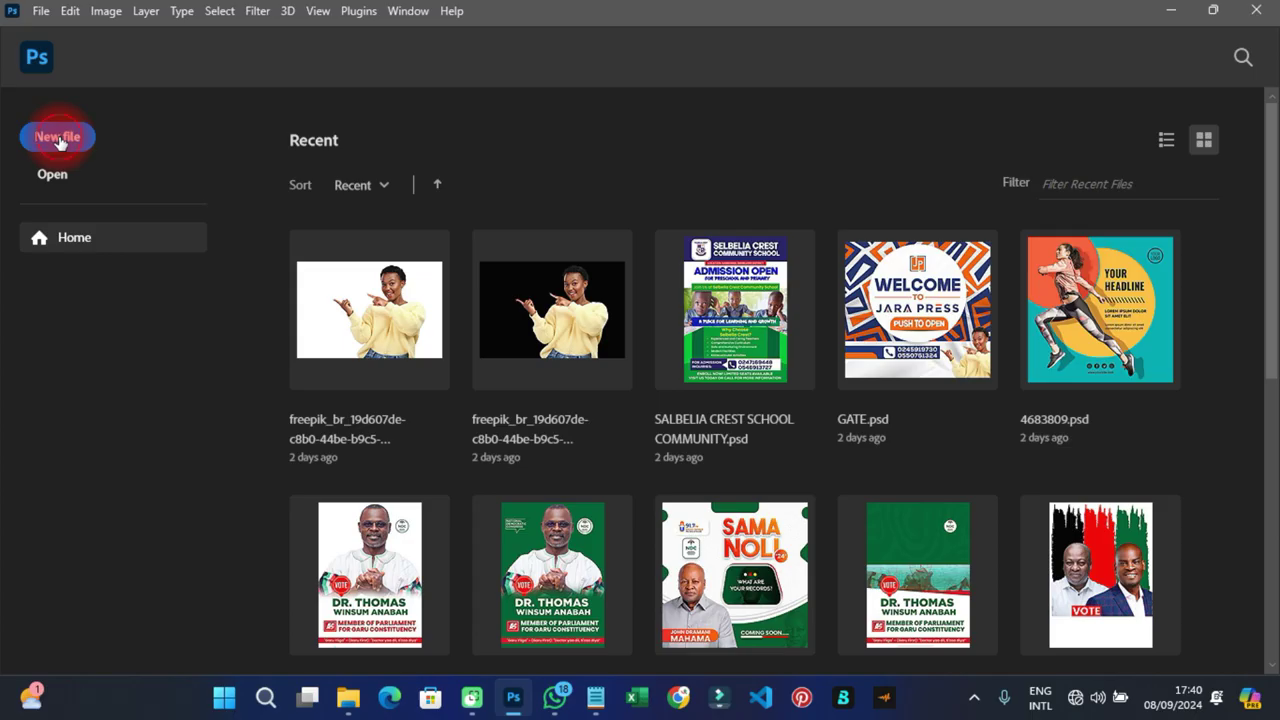
left_click(57, 137)
Step: Set the new document size to 216 × 59 inches at 72 ppi
left_click_drag(808, 26, 740, 76)
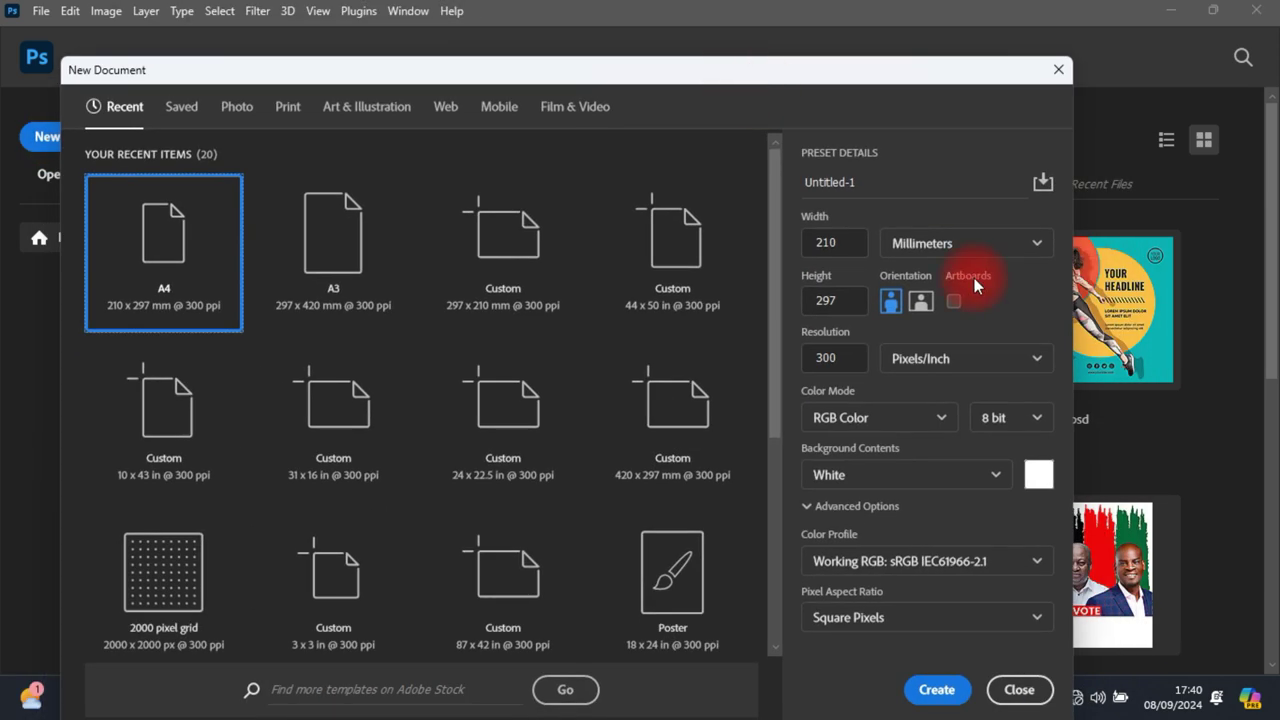
left_click(928, 248)
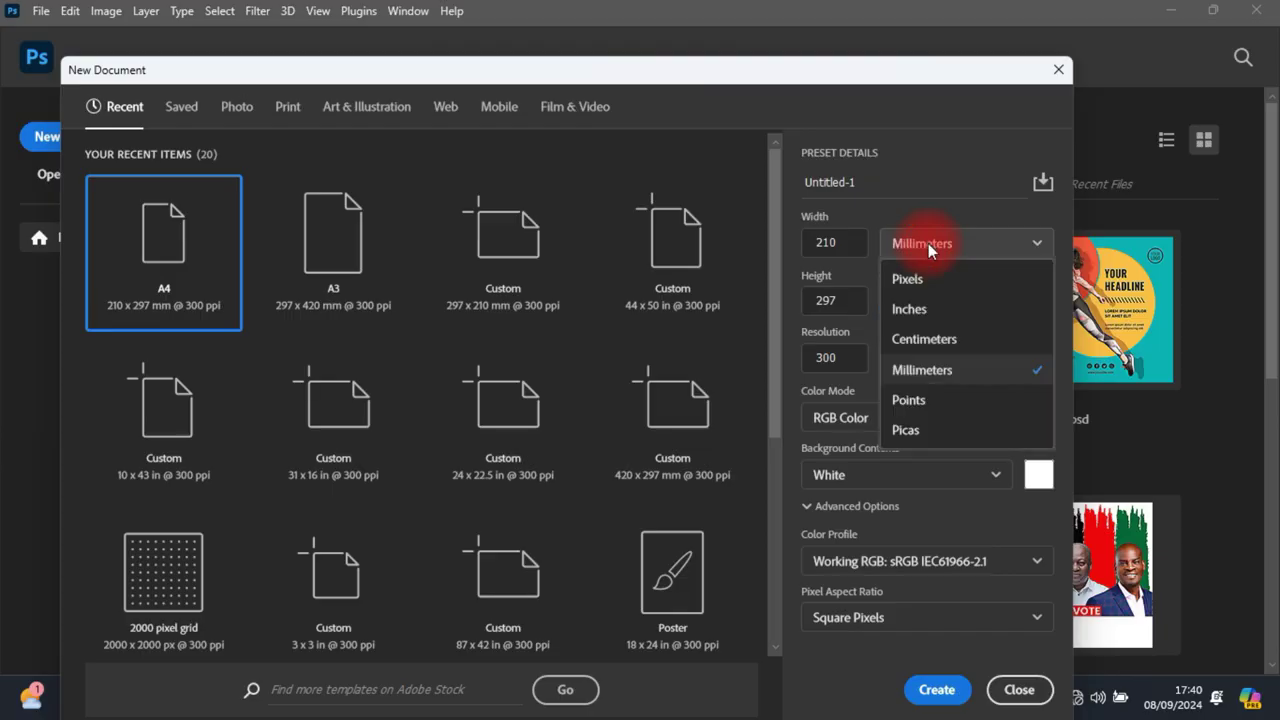
left_click(912, 310)
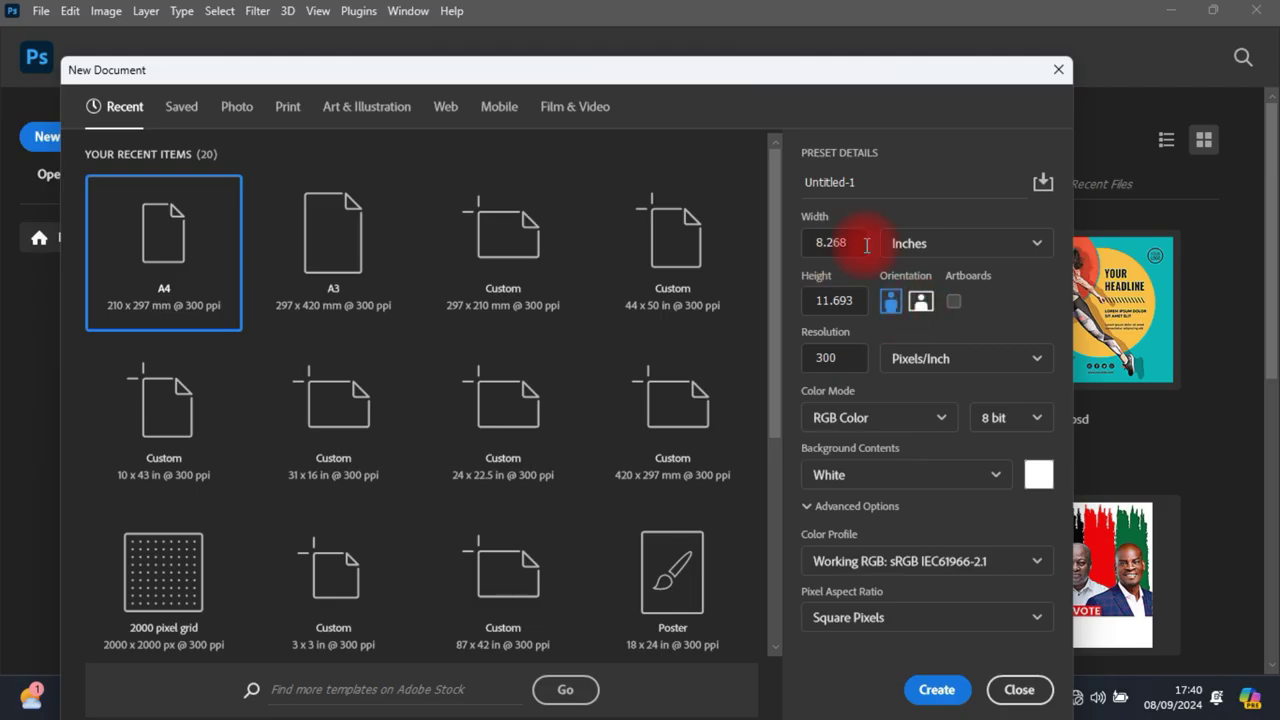
left_click_drag(866, 249, 778, 244)
type("216")
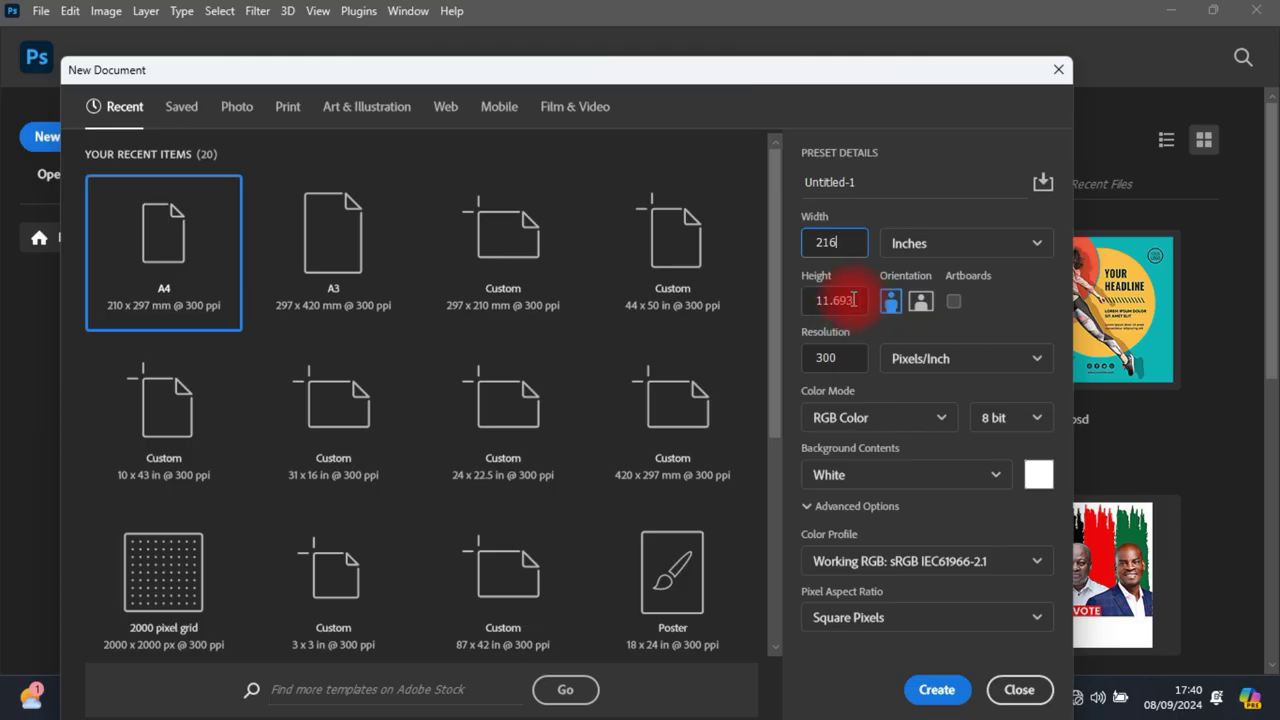
left_click_drag(853, 299, 777, 295)
type("59")
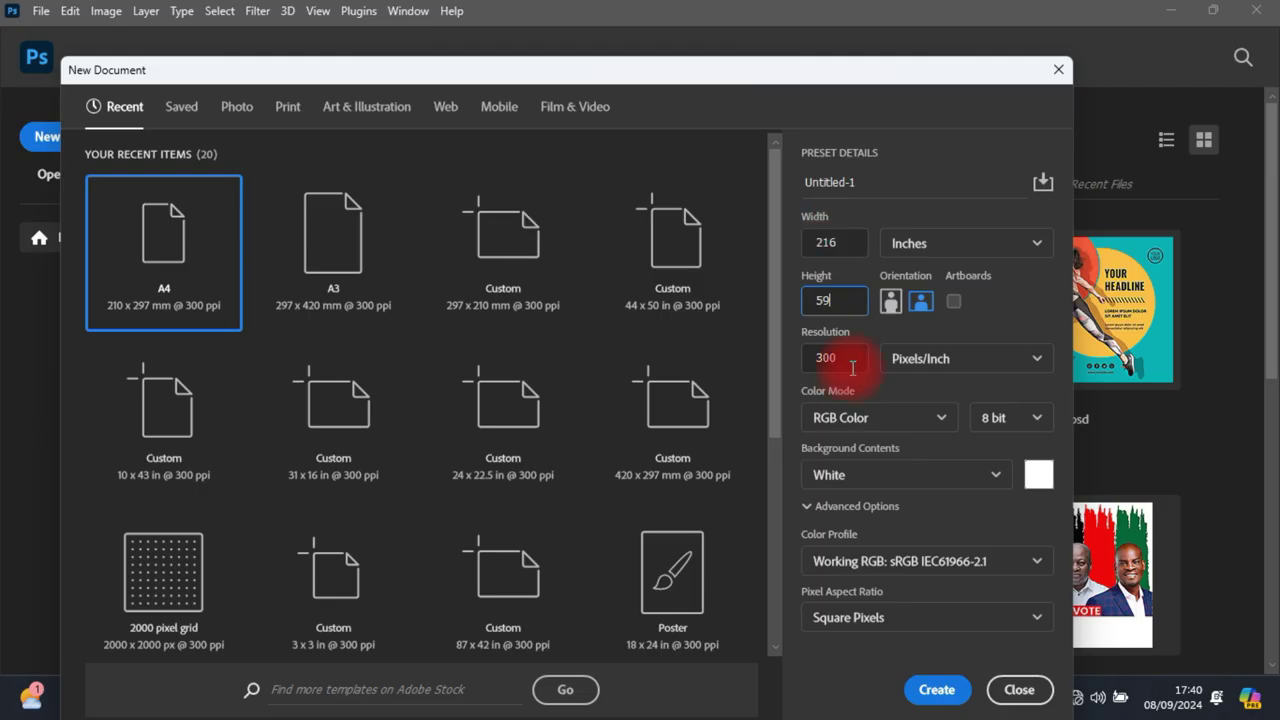
left_click_drag(849, 358, 781, 369)
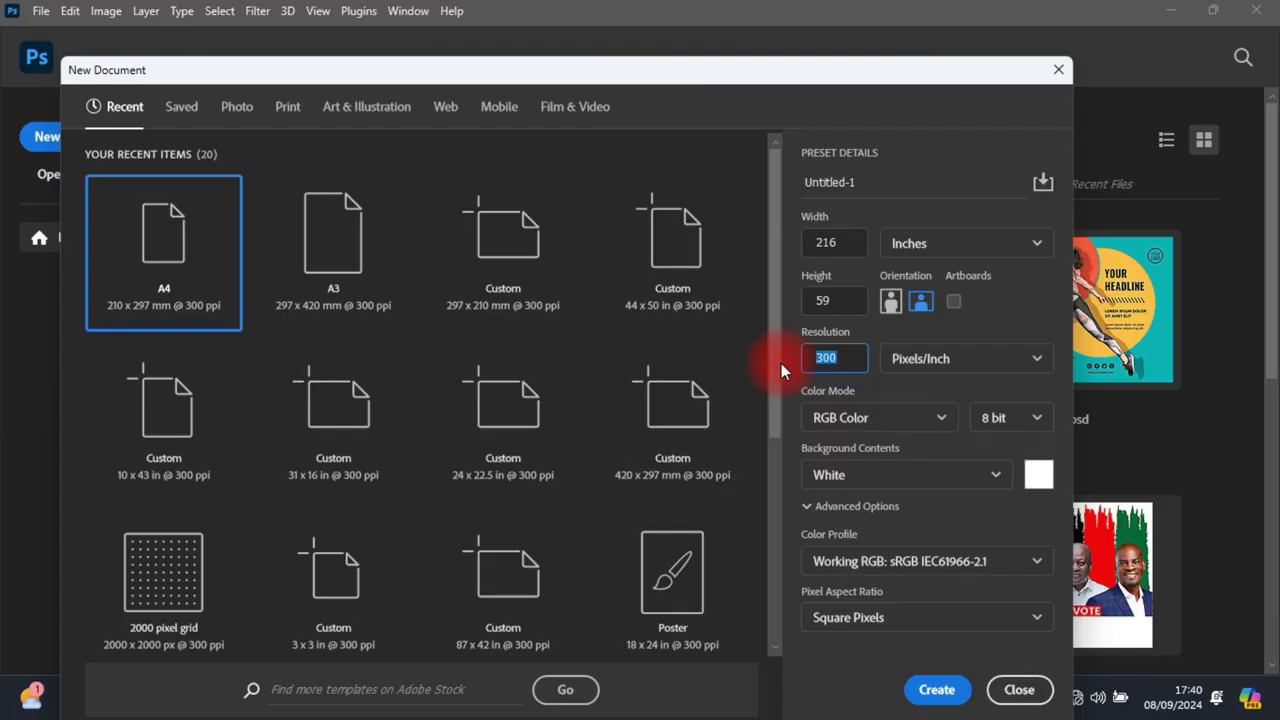
type("72")
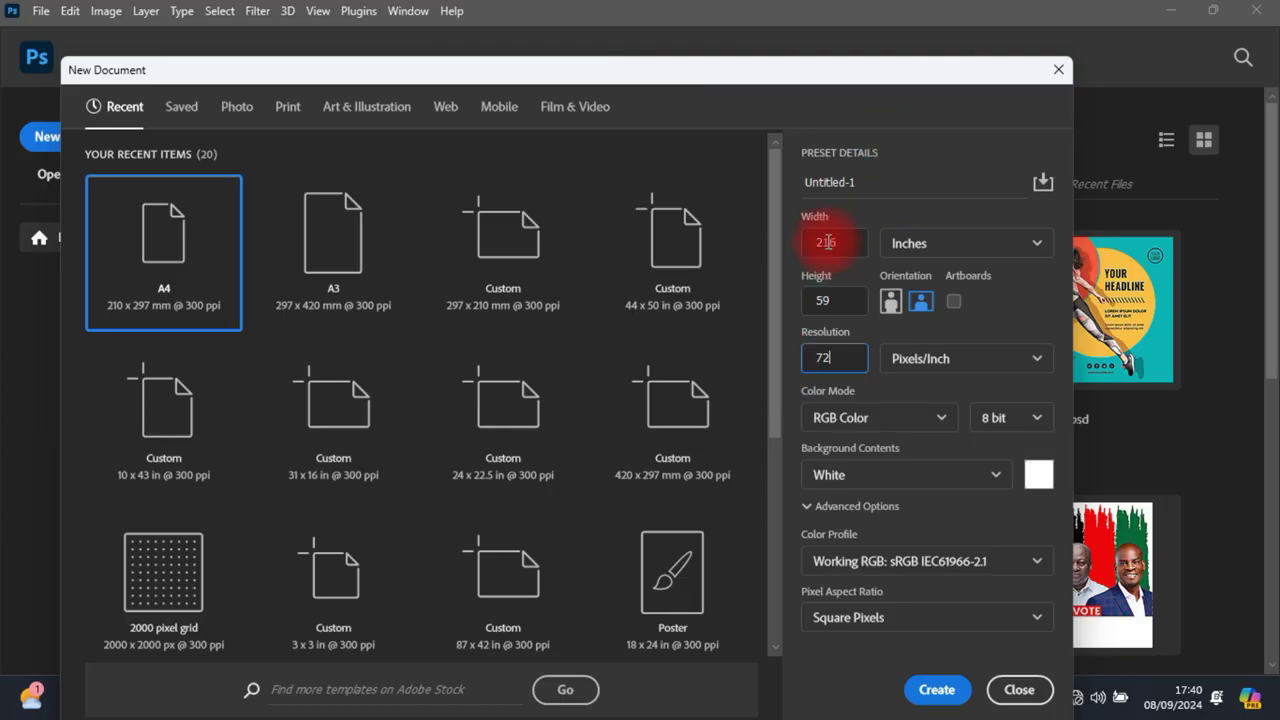
Step: Name the document RECTANGULAR BANNER and create it
double_click(820, 182)
type("RECTANGU")
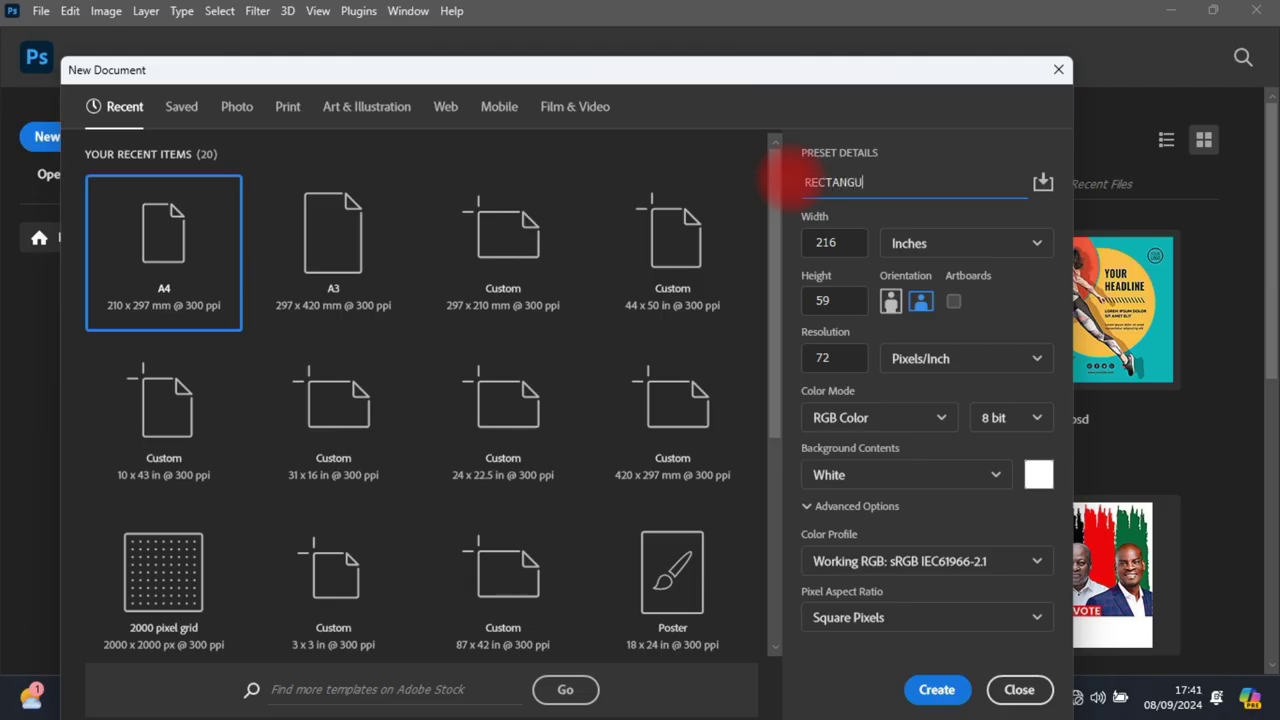
type("LAR ")
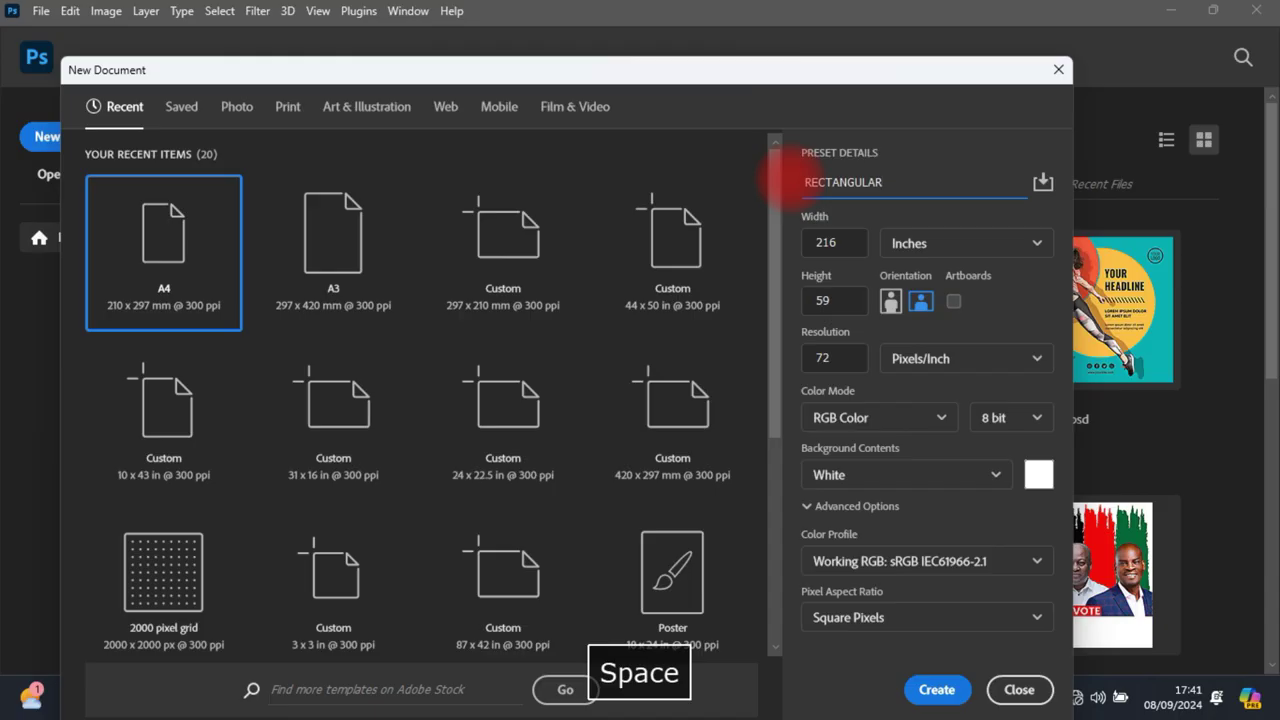
type("BANNER")
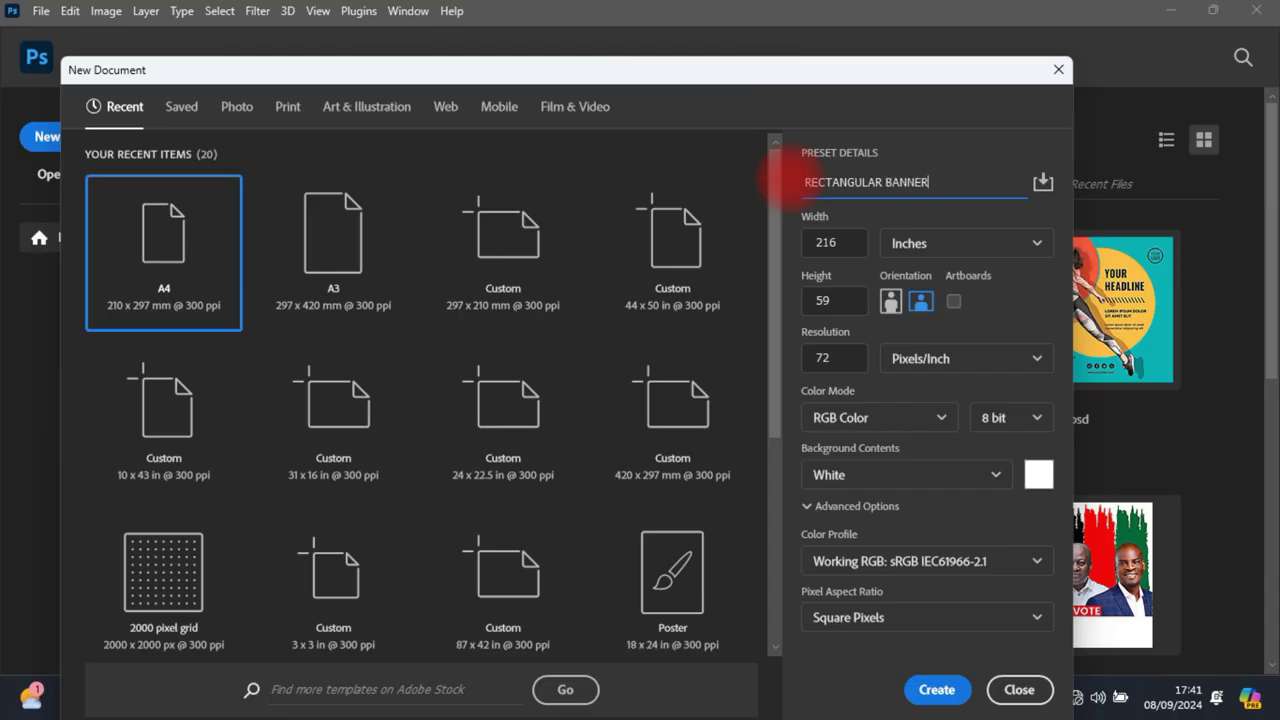
left_click(929, 687)
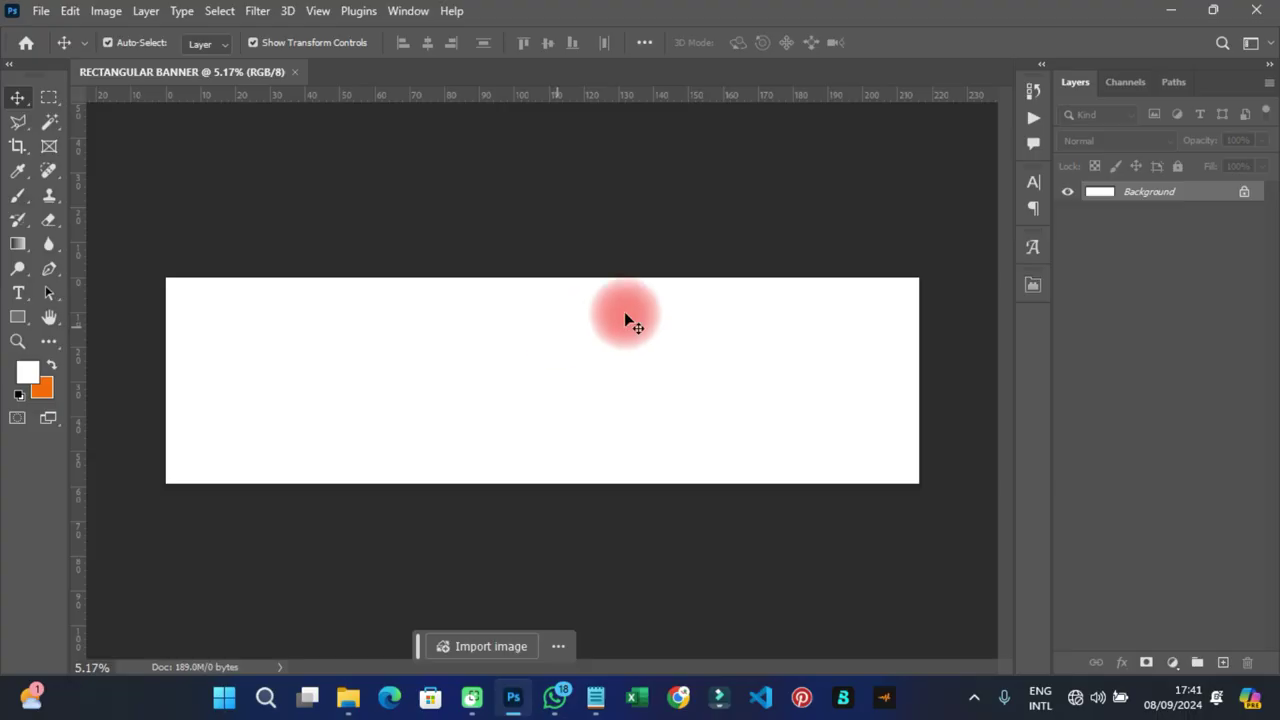
left_click(595, 697)
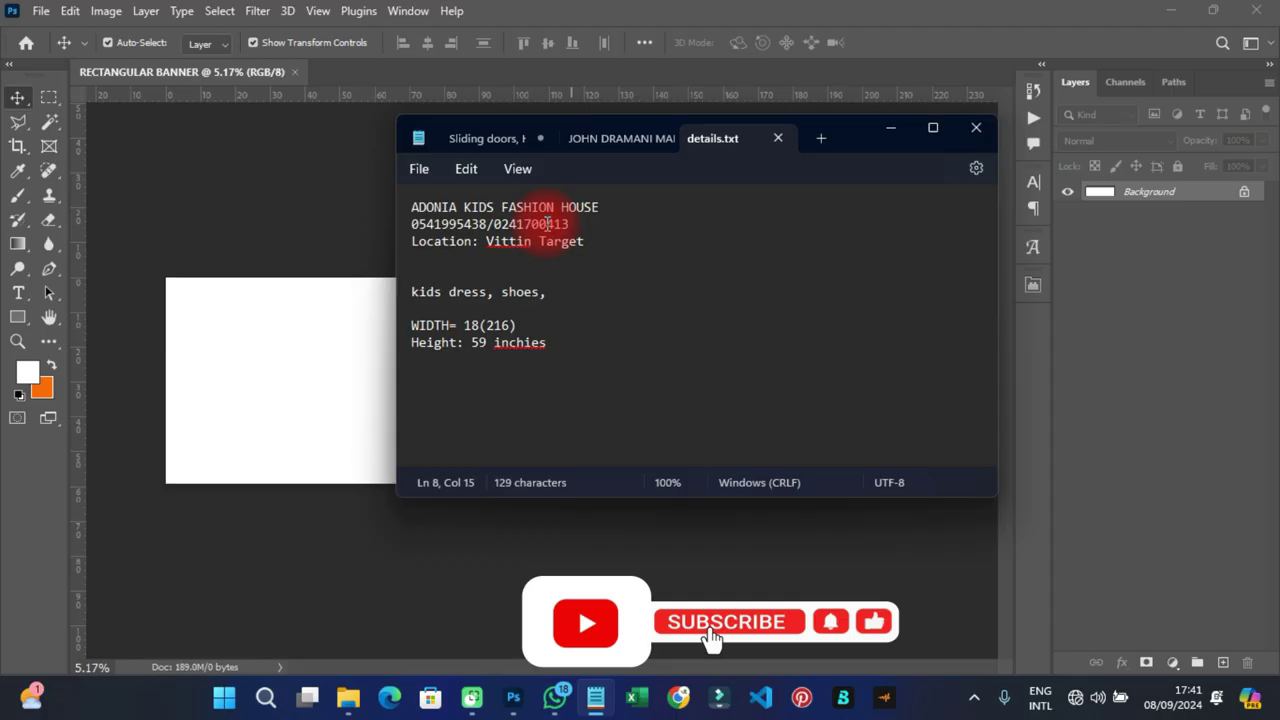
left_click(365, 228)
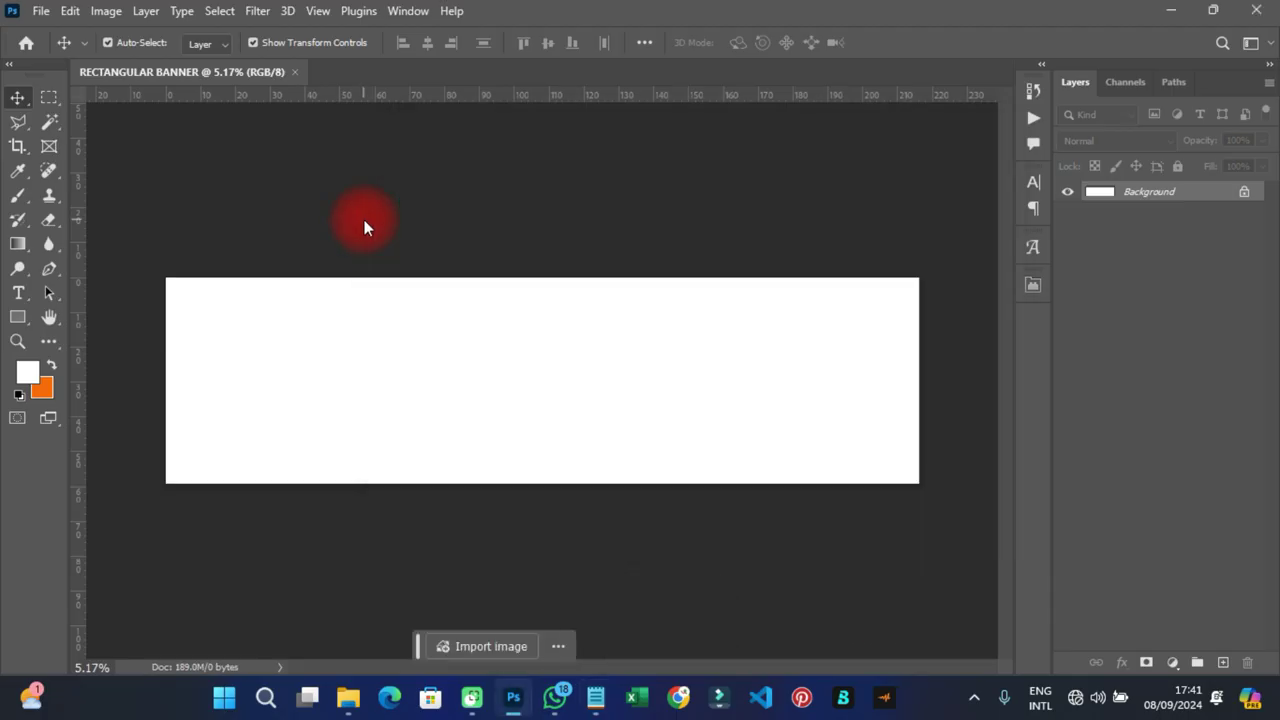
Step: Draw a rectangle across the canvas and give it a purple fill
left_click(19, 318)
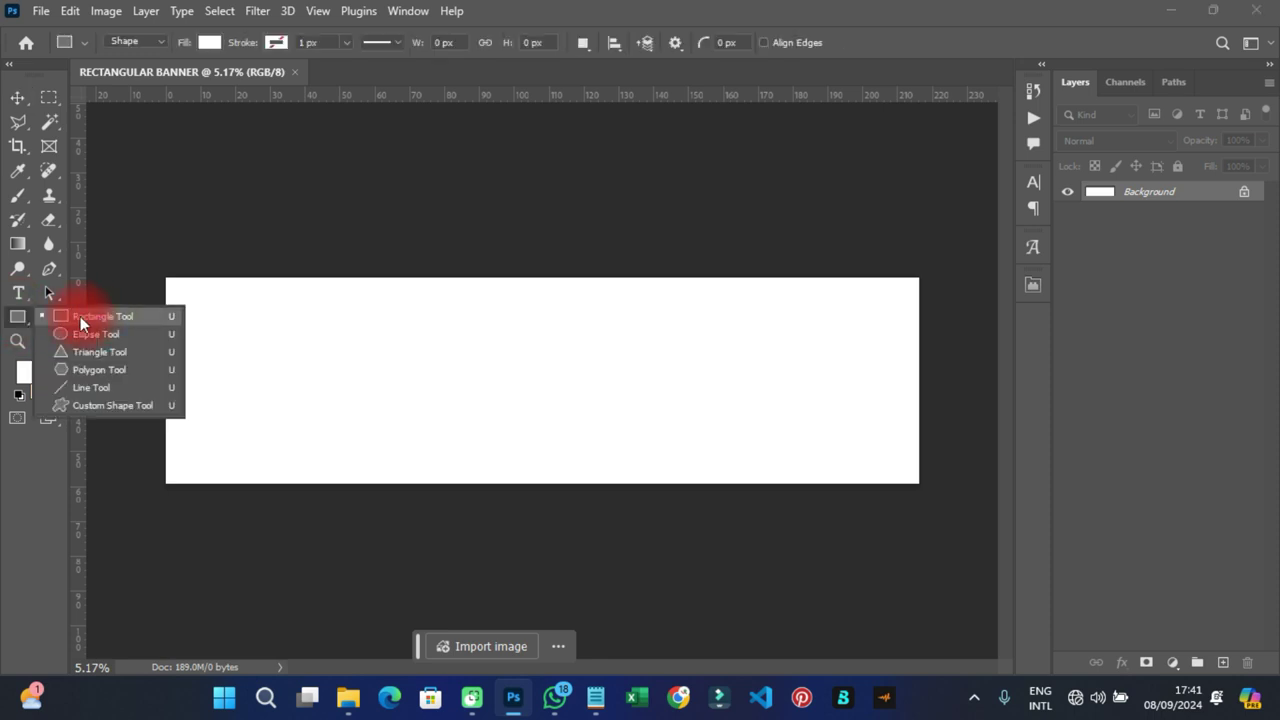
left_click(91, 317)
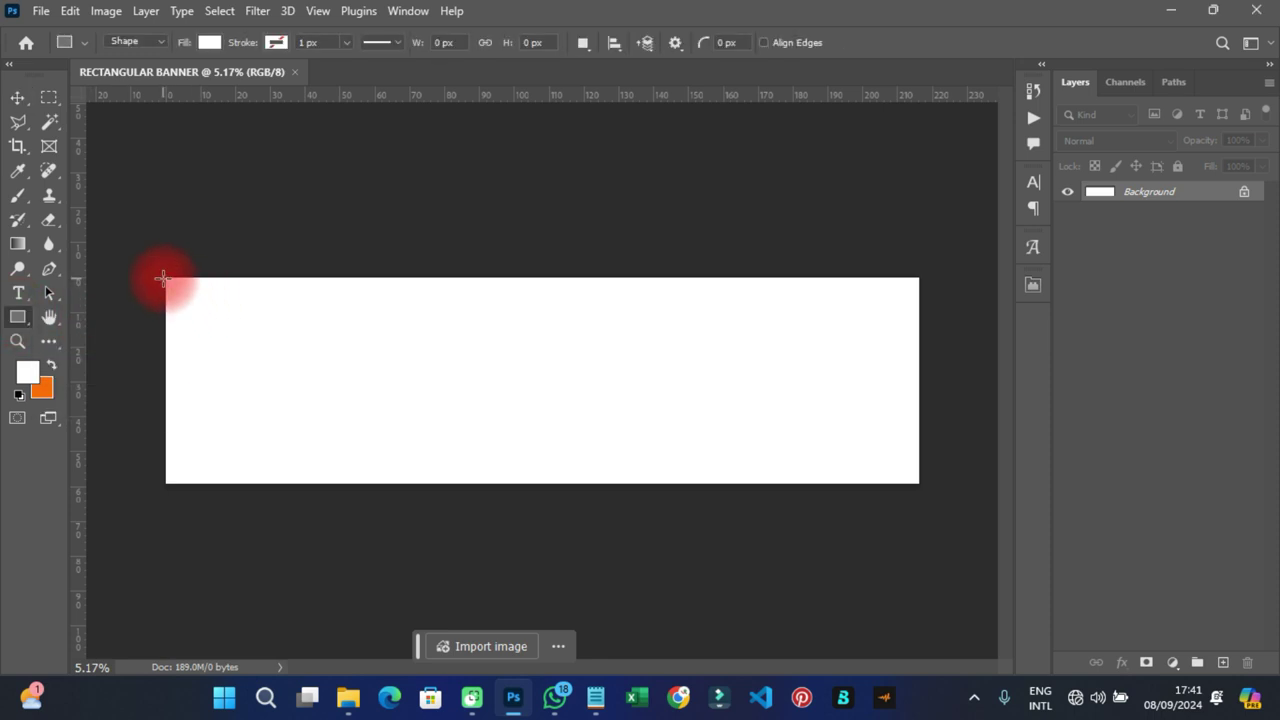
left_click_drag(164, 278, 916, 481)
left_click(1122, 195)
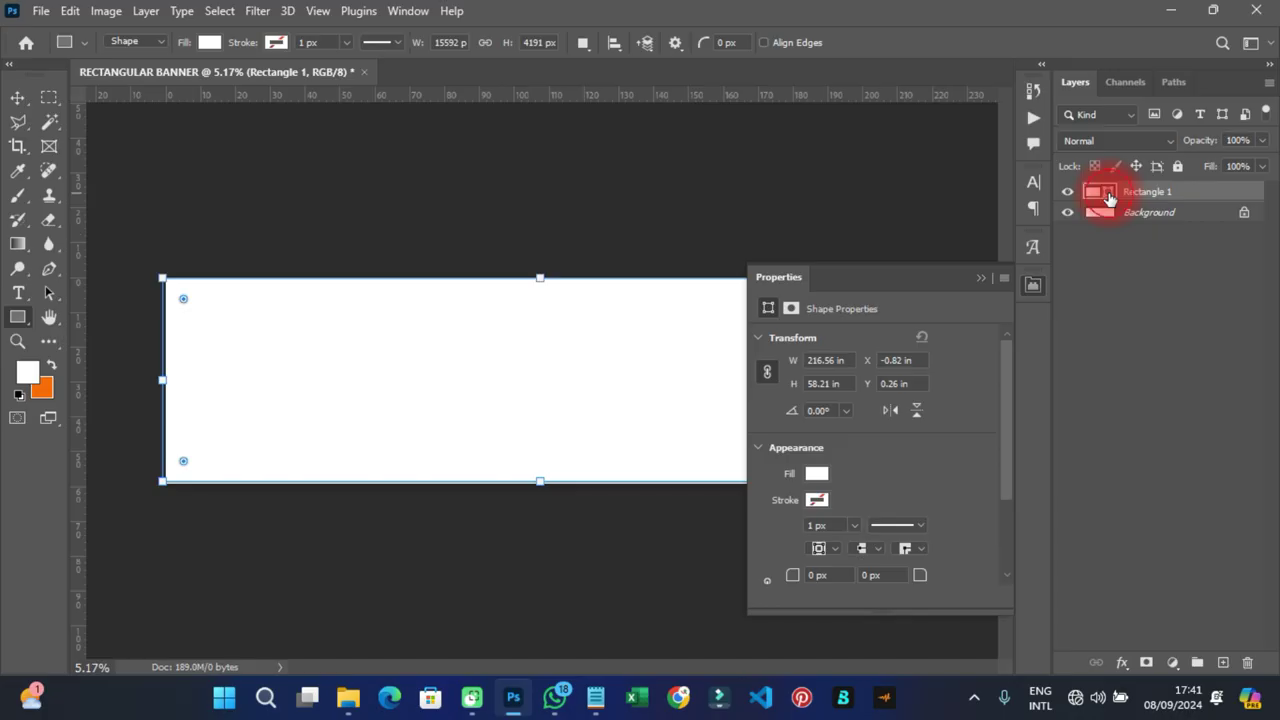
double_click(1108, 195)
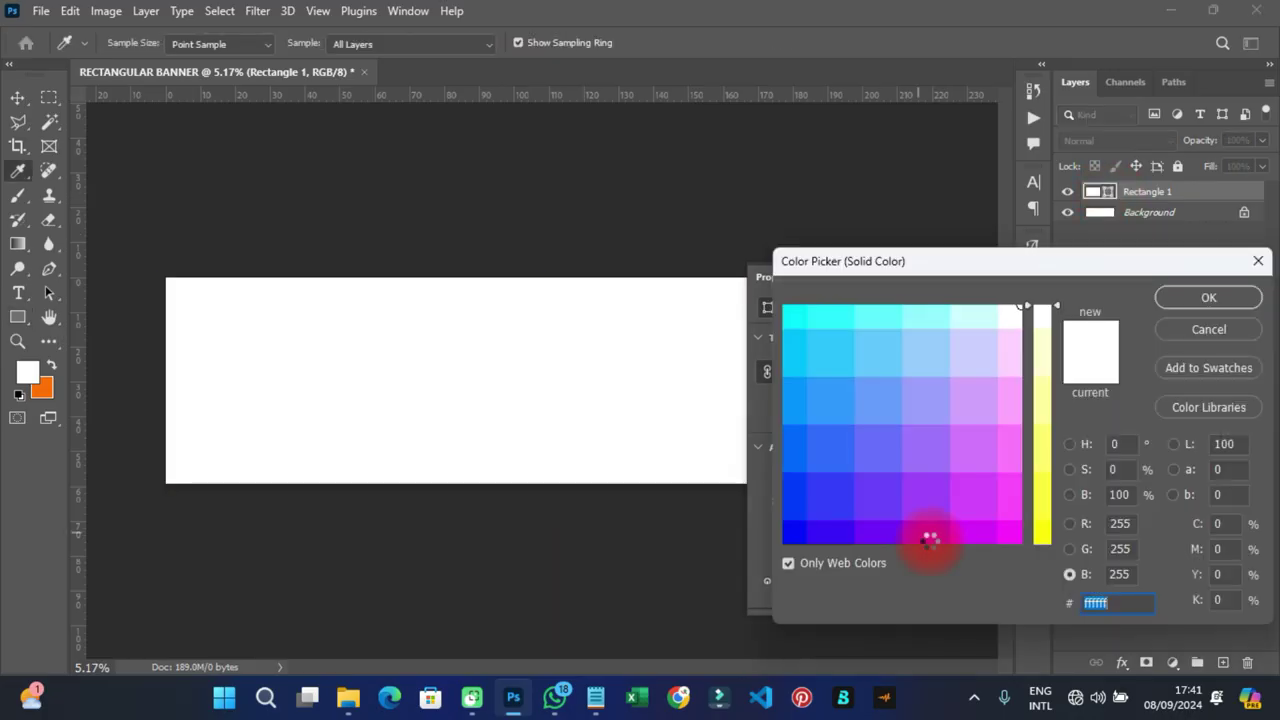
left_click(929, 541)
left_click(1186, 293)
left_click(1035, 286)
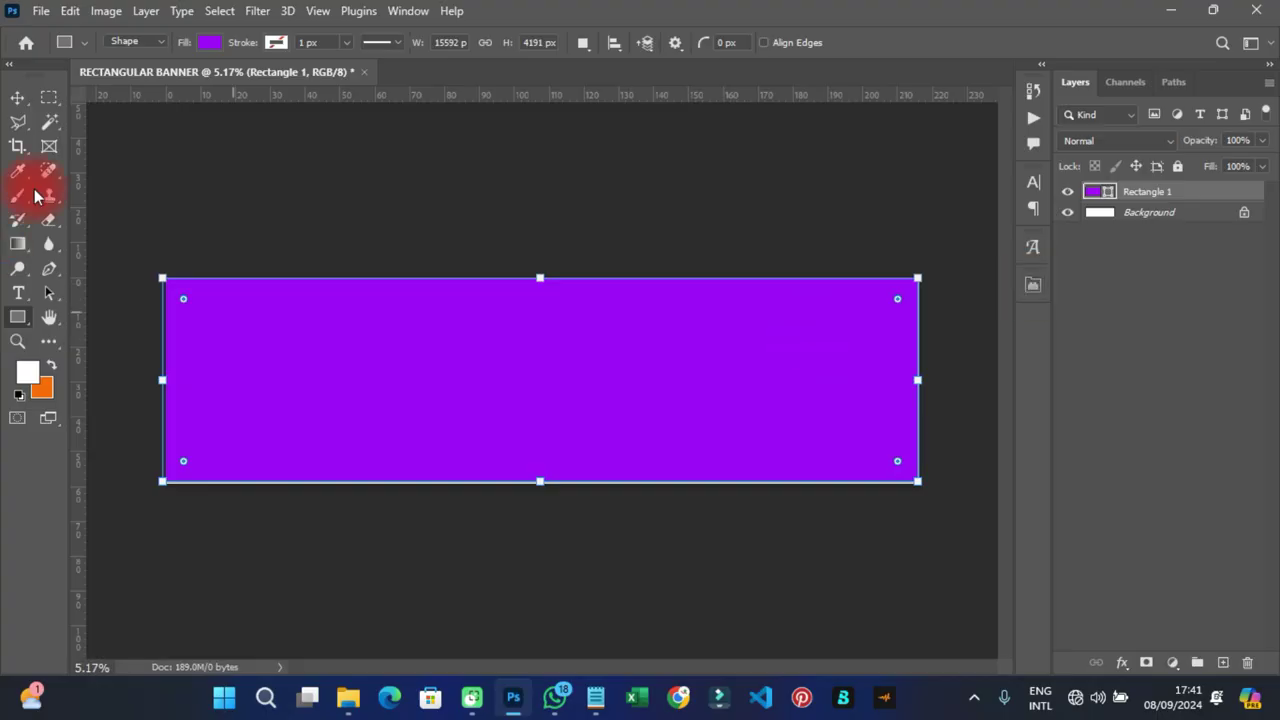
Step: Stretch the purple rectangle's edges so it fits the whole canvas
left_click(15, 100)
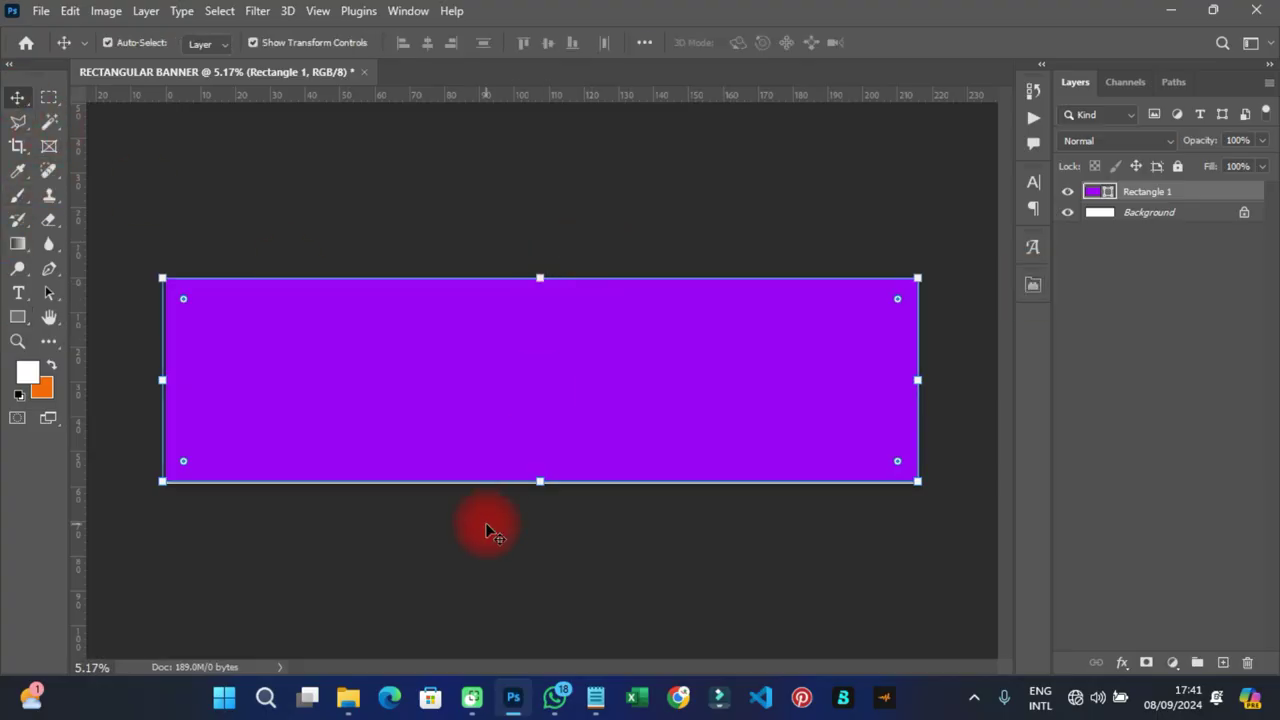
left_click_drag(160, 380, 162, 381)
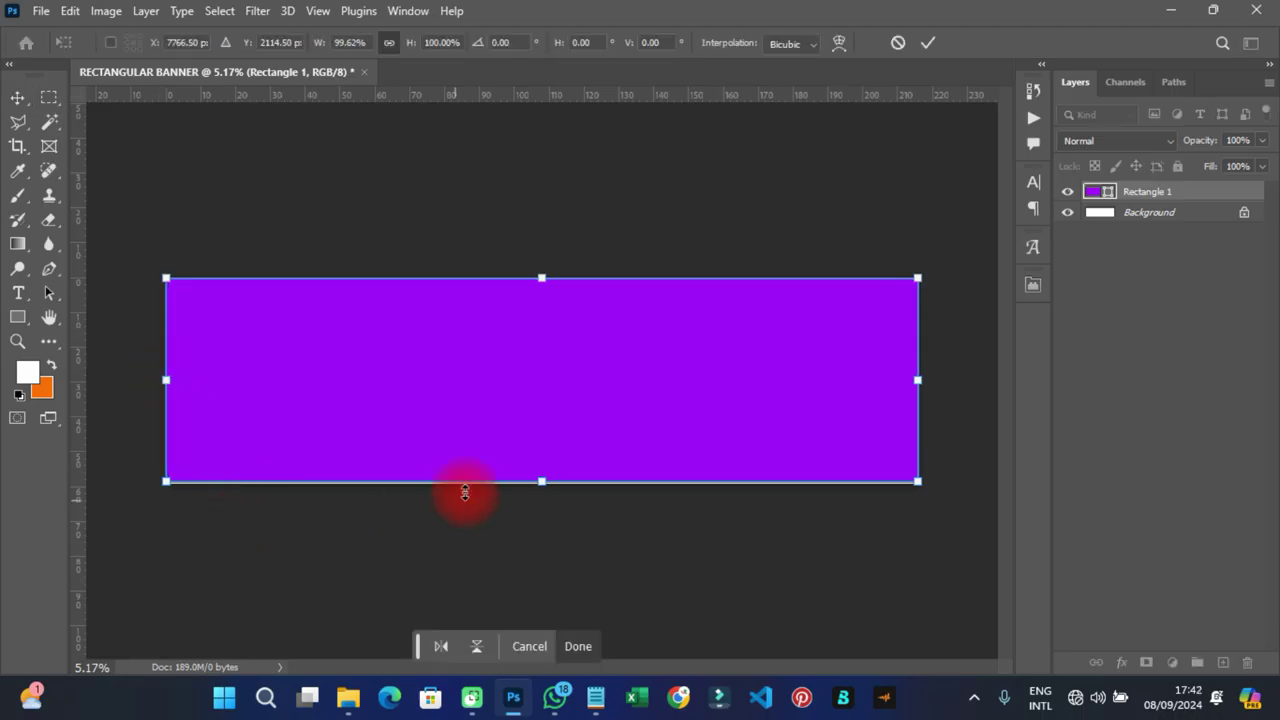
left_click_drag(542, 481, 541, 487)
mouse_move(919, 380)
left_mouse_down()
mouse_move(909, 377)
mouse_move(920, 379)
left_mouse_up()
left_click(925, 44)
key("ctrl+t")
left_click_drag(542, 277, 538, 277)
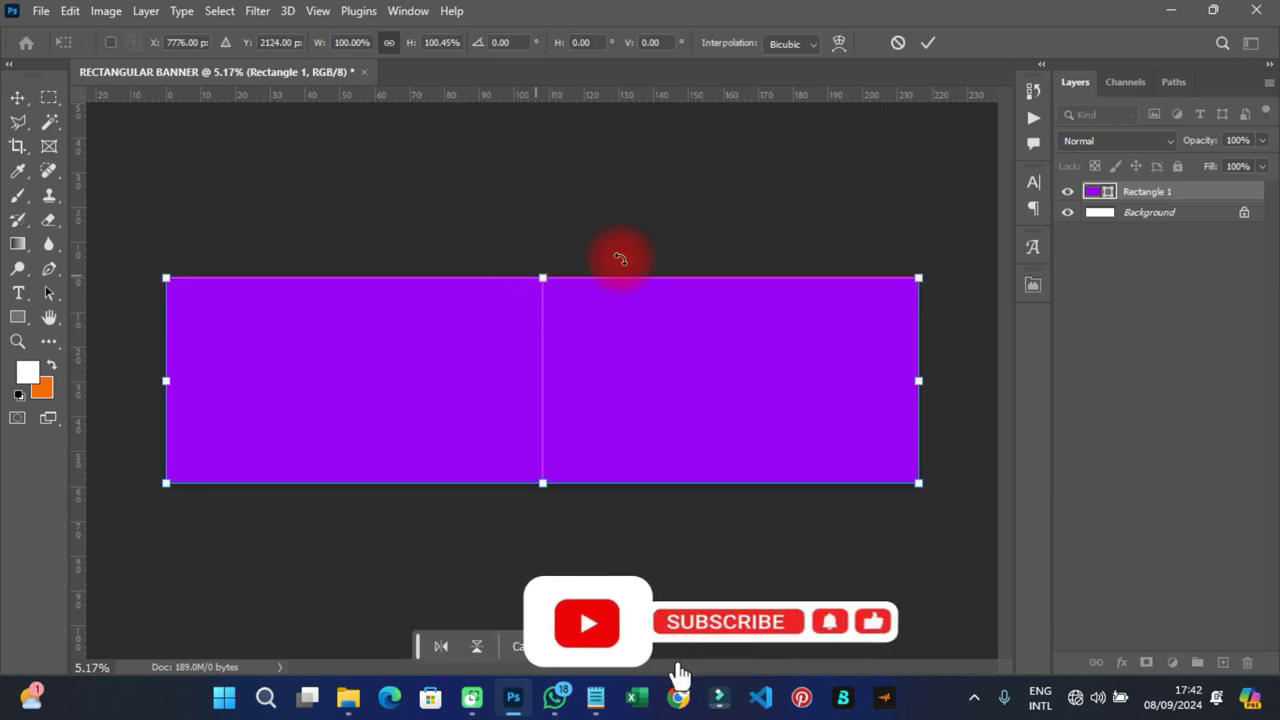
left_click(928, 45)
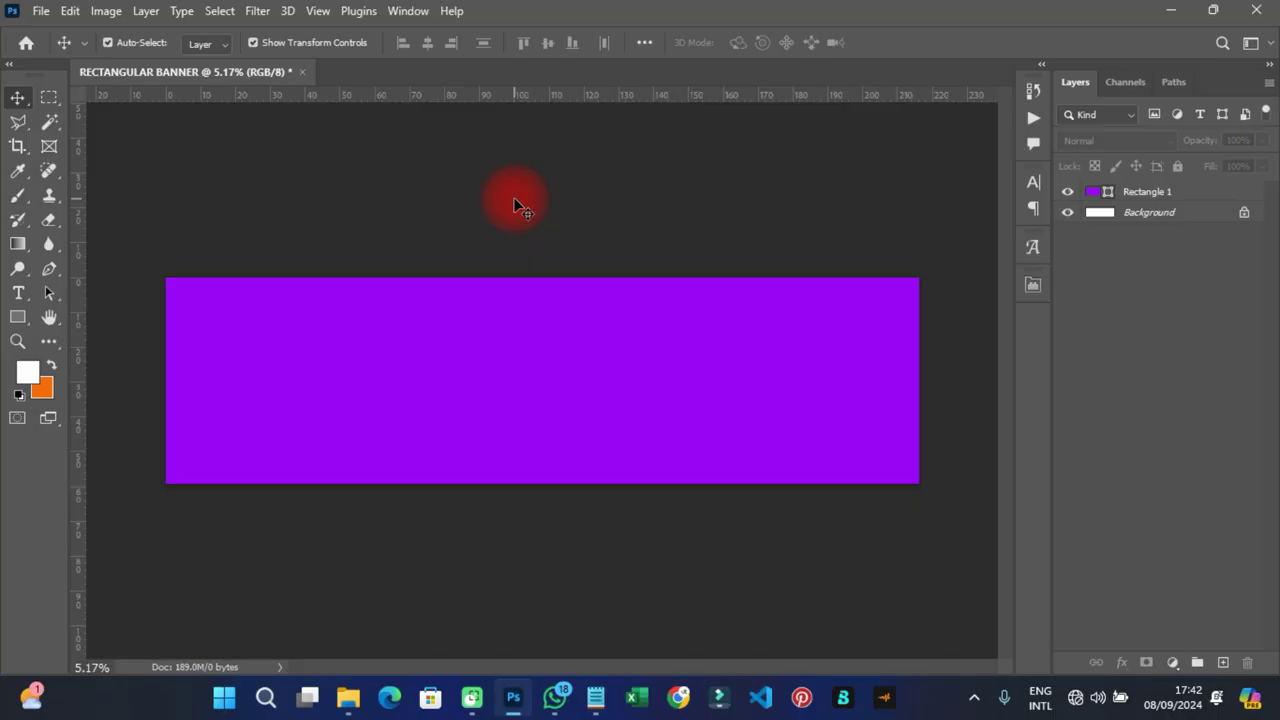
Step: Add a vertical guide at 50% position through the banner's centre
left_click(318, 11)
mouse_move(408, 512)
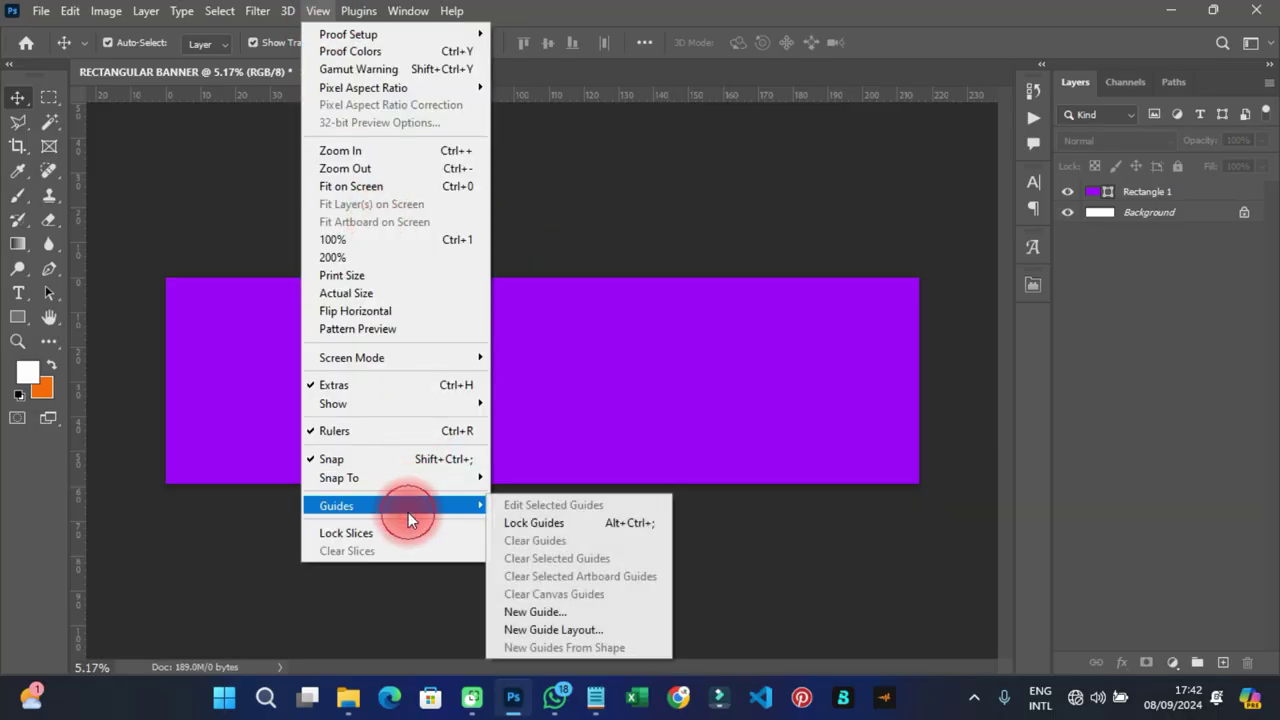
left_click(551, 612)
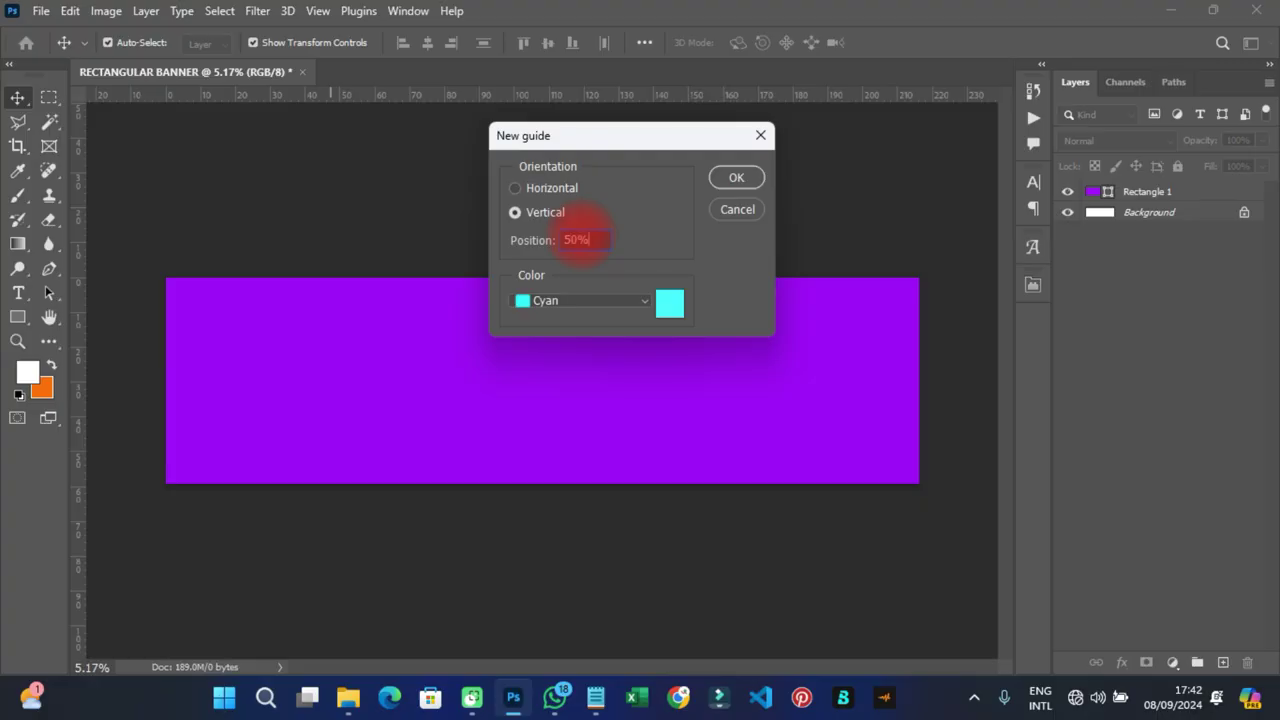
key("Return")
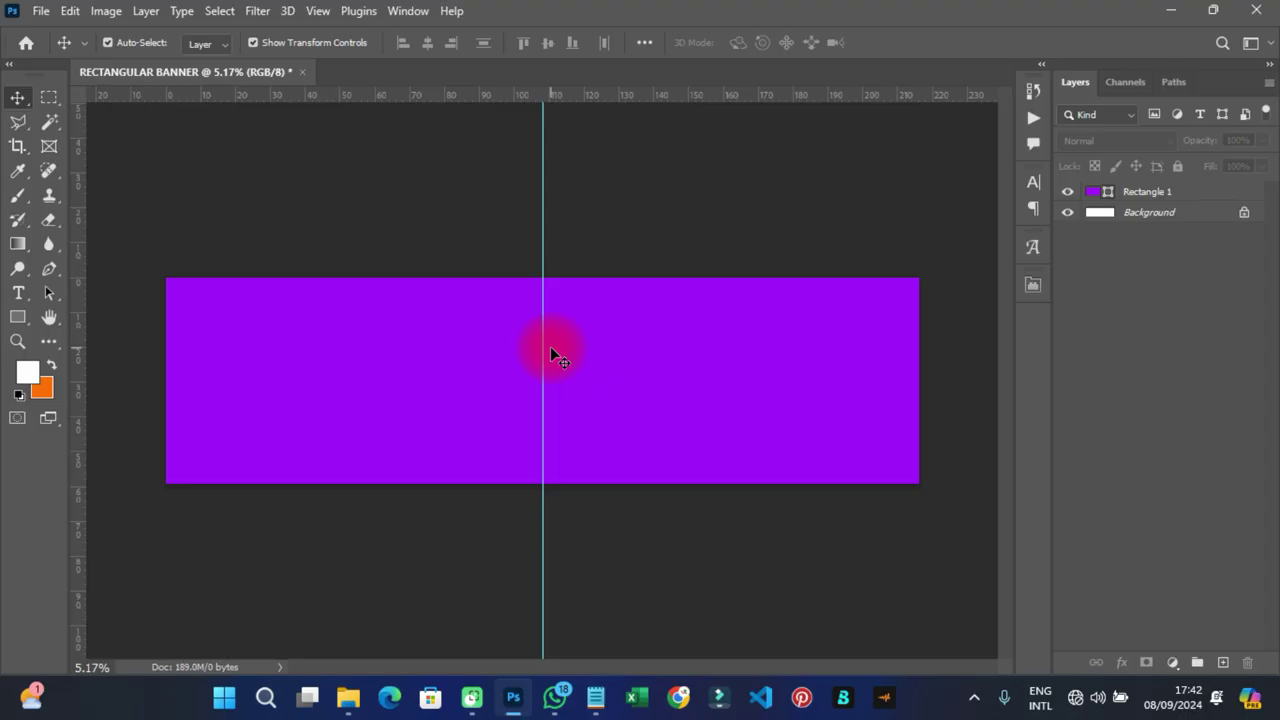
left_click(776, 346)
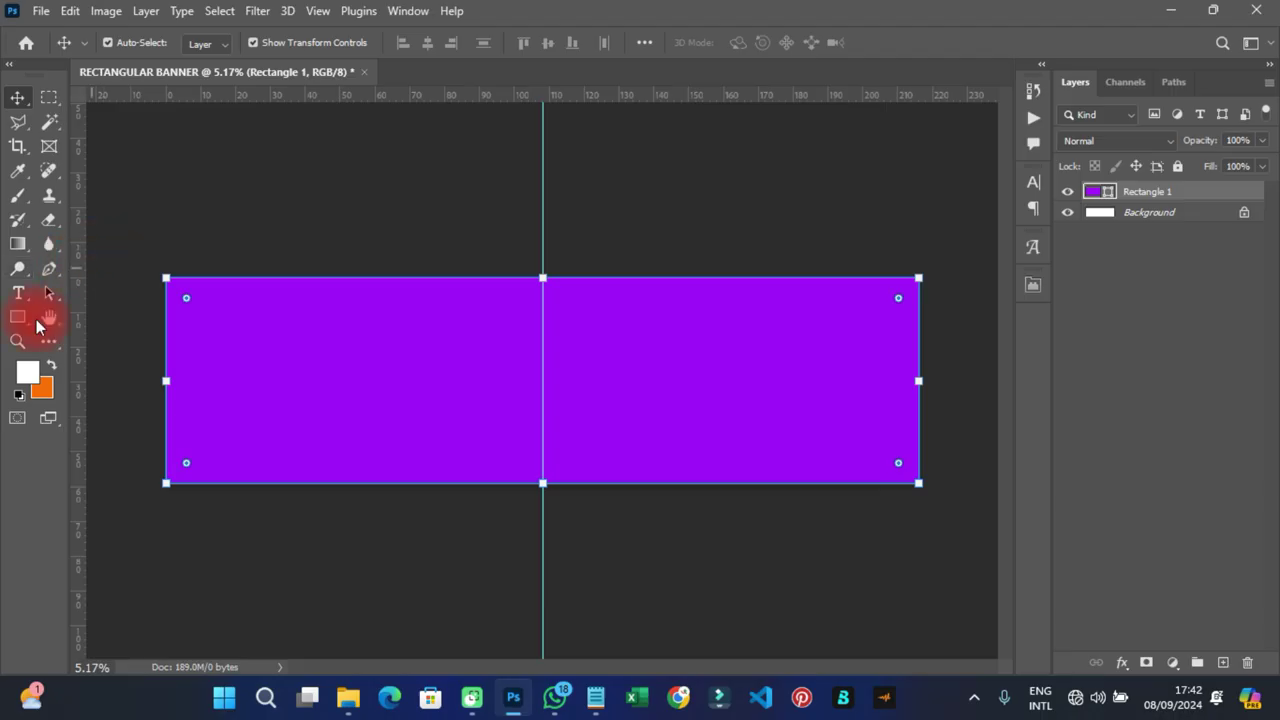
Step: Draw a triangle from the top-centre guide to both bottom corners, then hide Rectangle 1
left_click(49, 267)
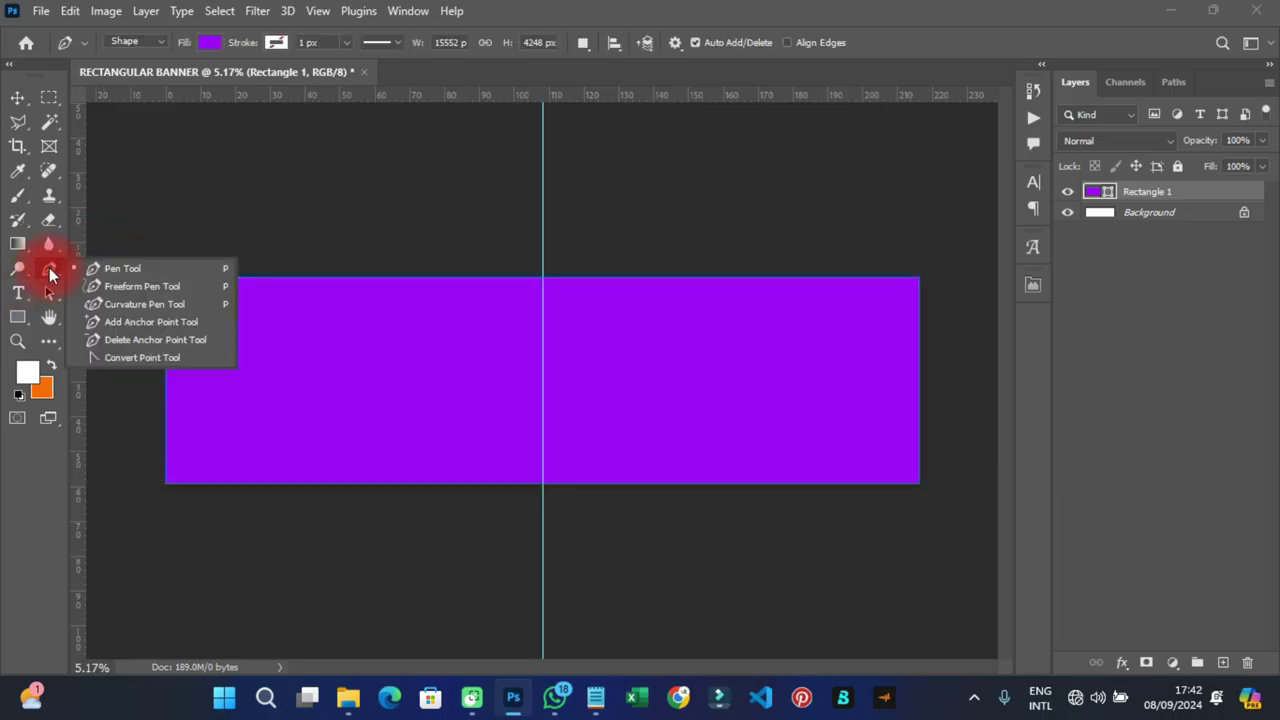
left_click(121, 271)
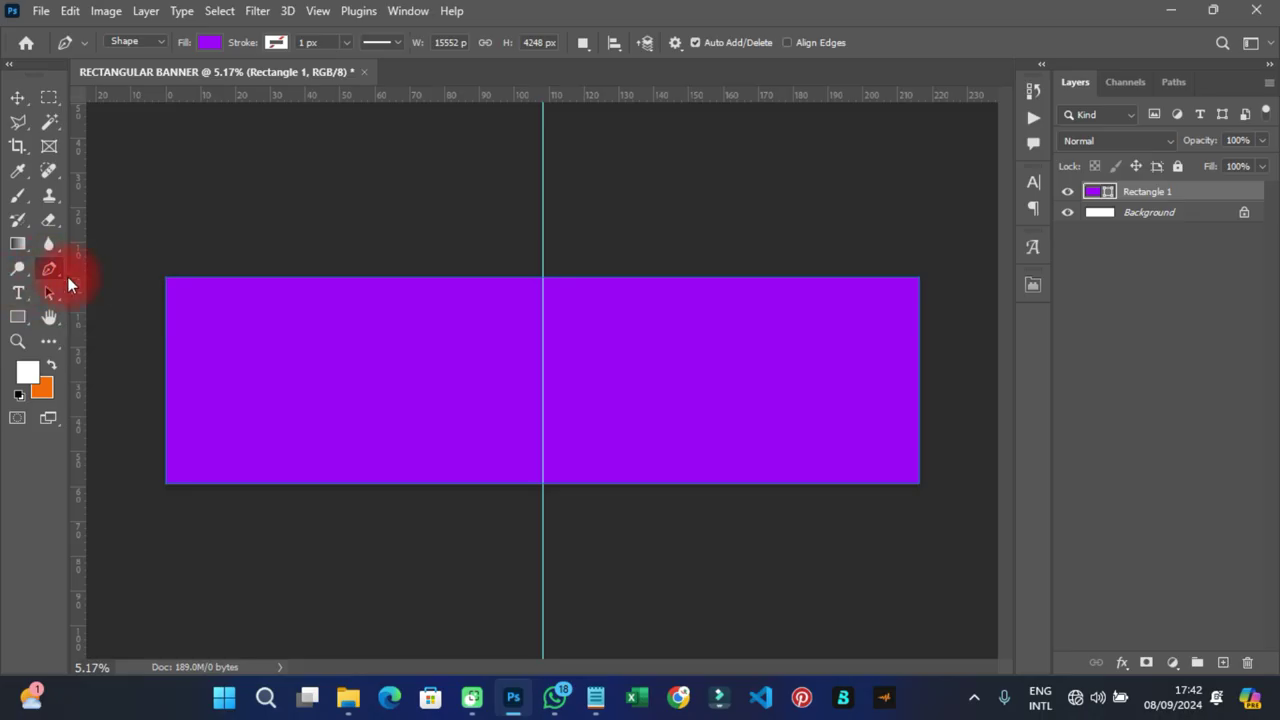
left_click(543, 278)
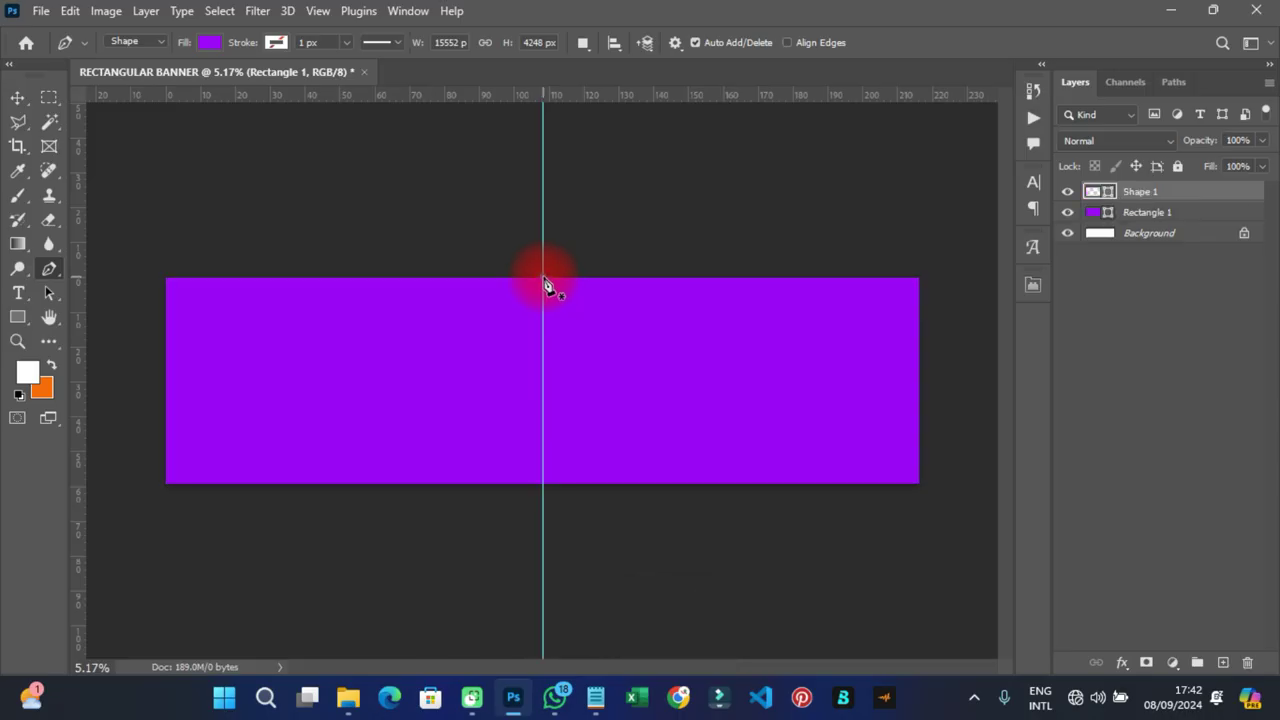
left_click(167, 485)
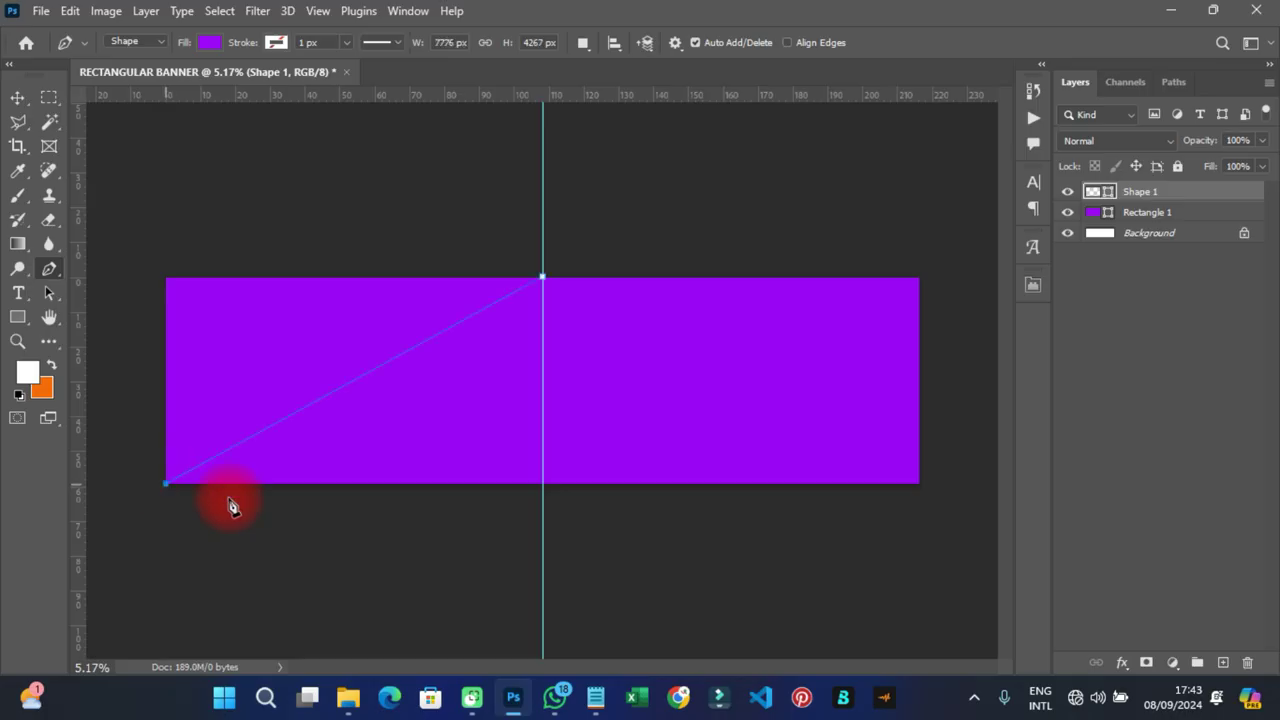
left_click(919, 486)
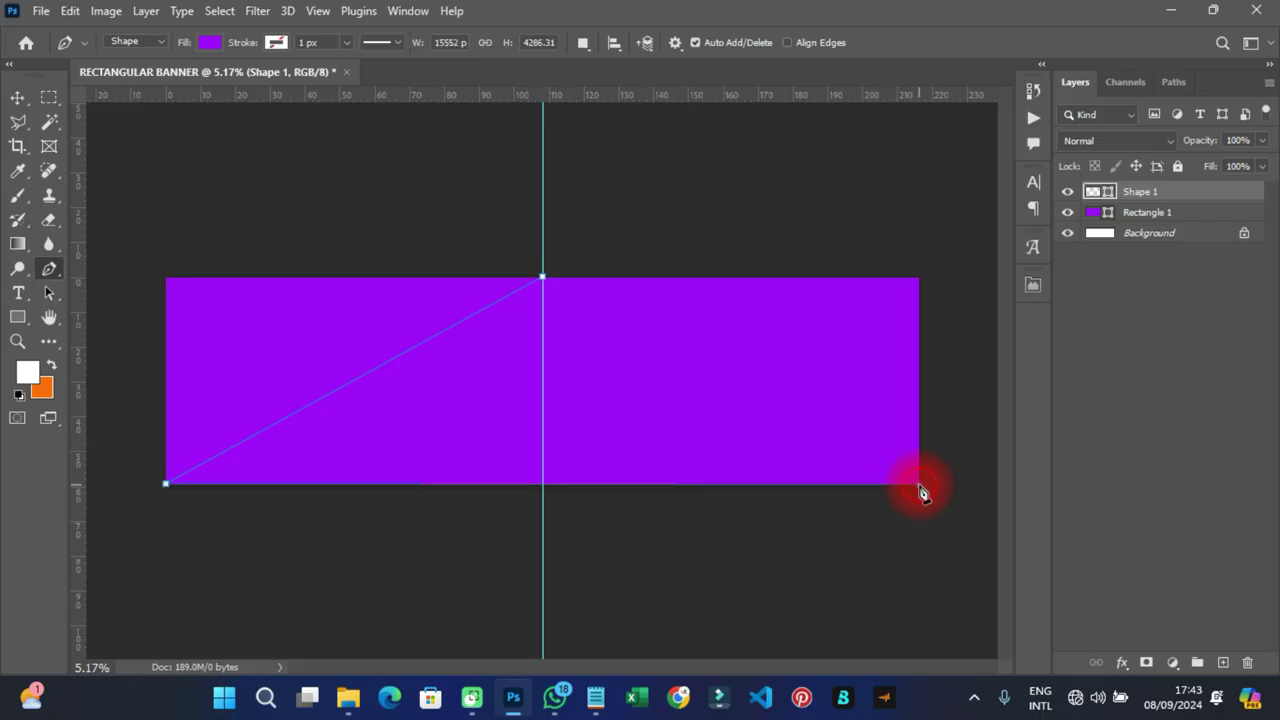
left_click(543, 279)
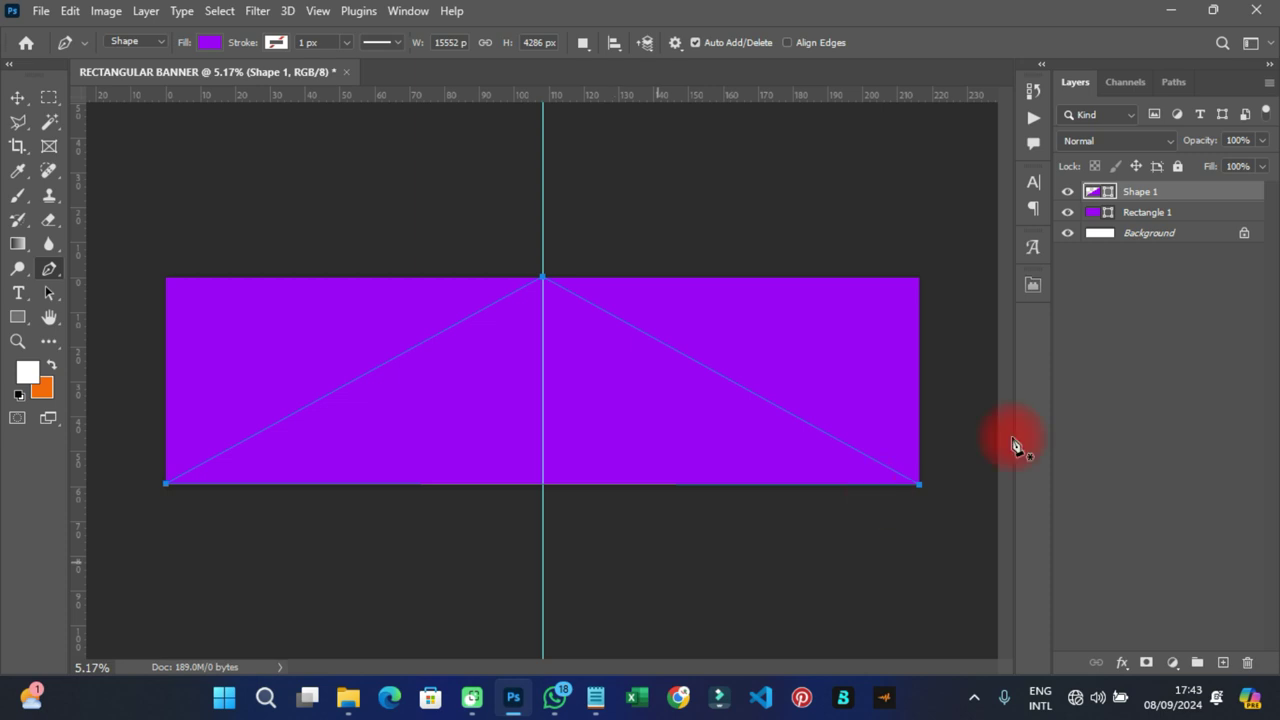
left_click(1067, 213)
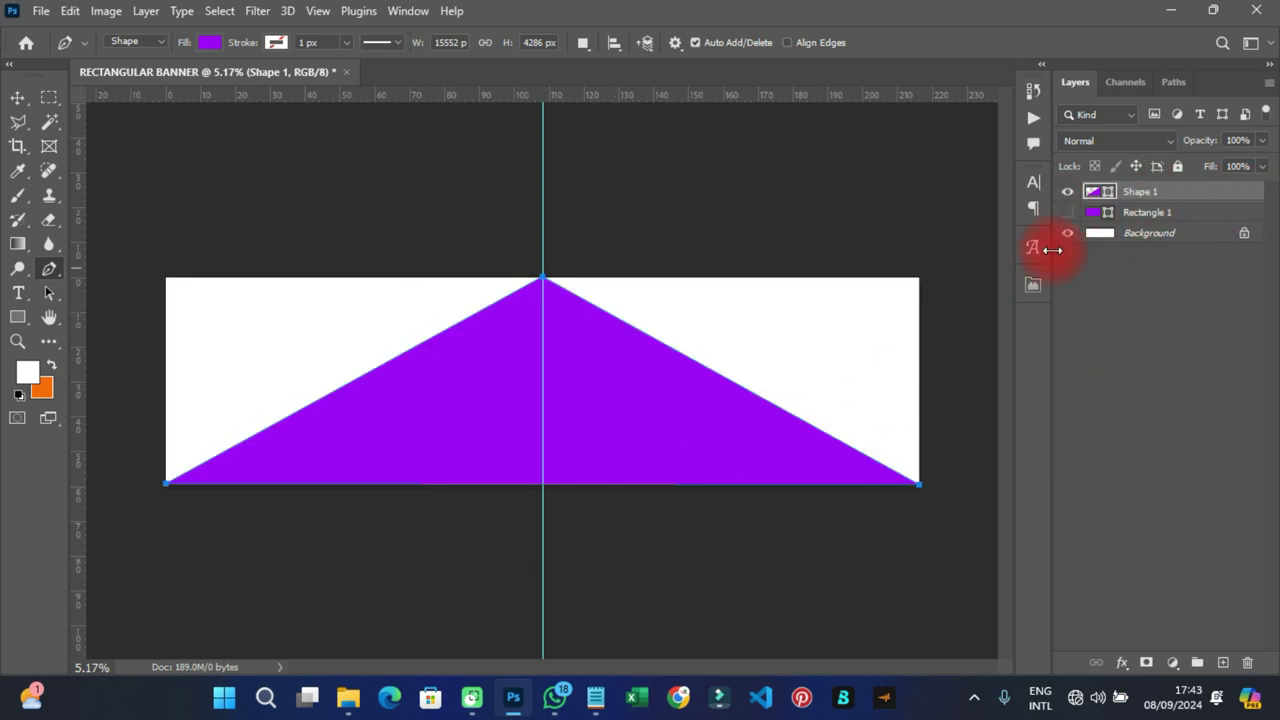
left_click(18, 98)
Step: Delete the Rectangle 1 layer
left_click(480, 308)
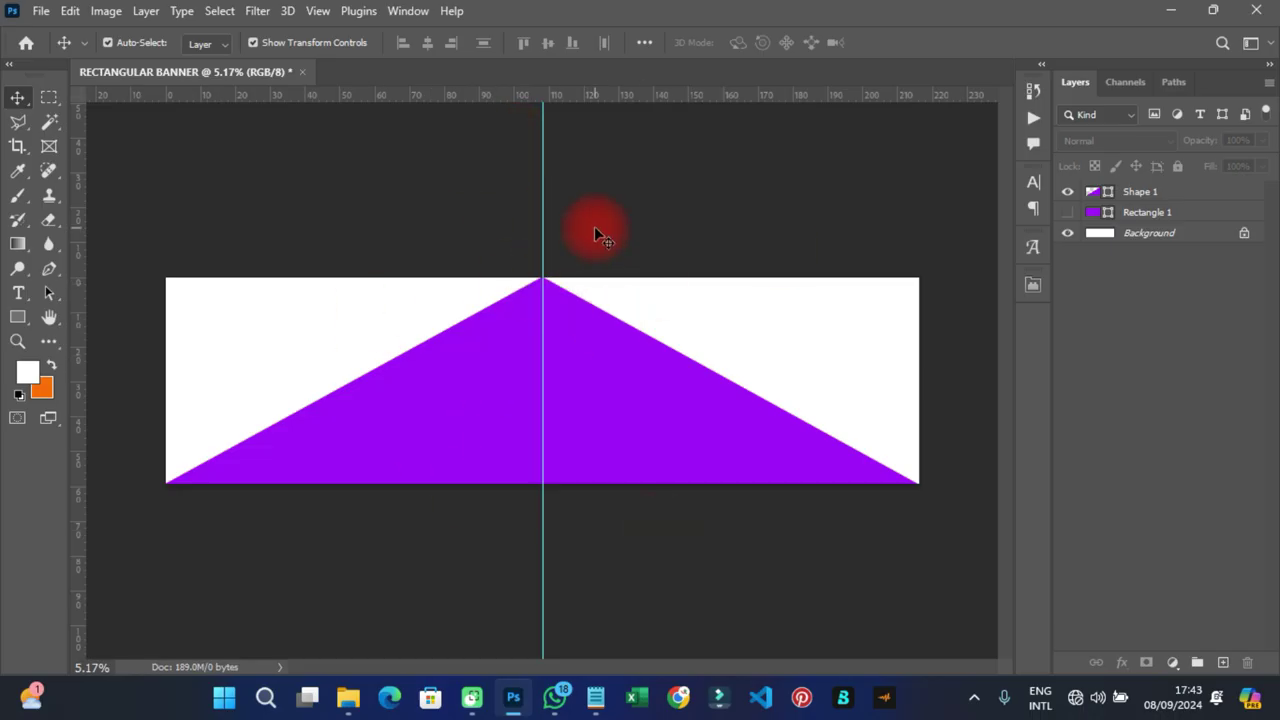
left_click(1137, 194)
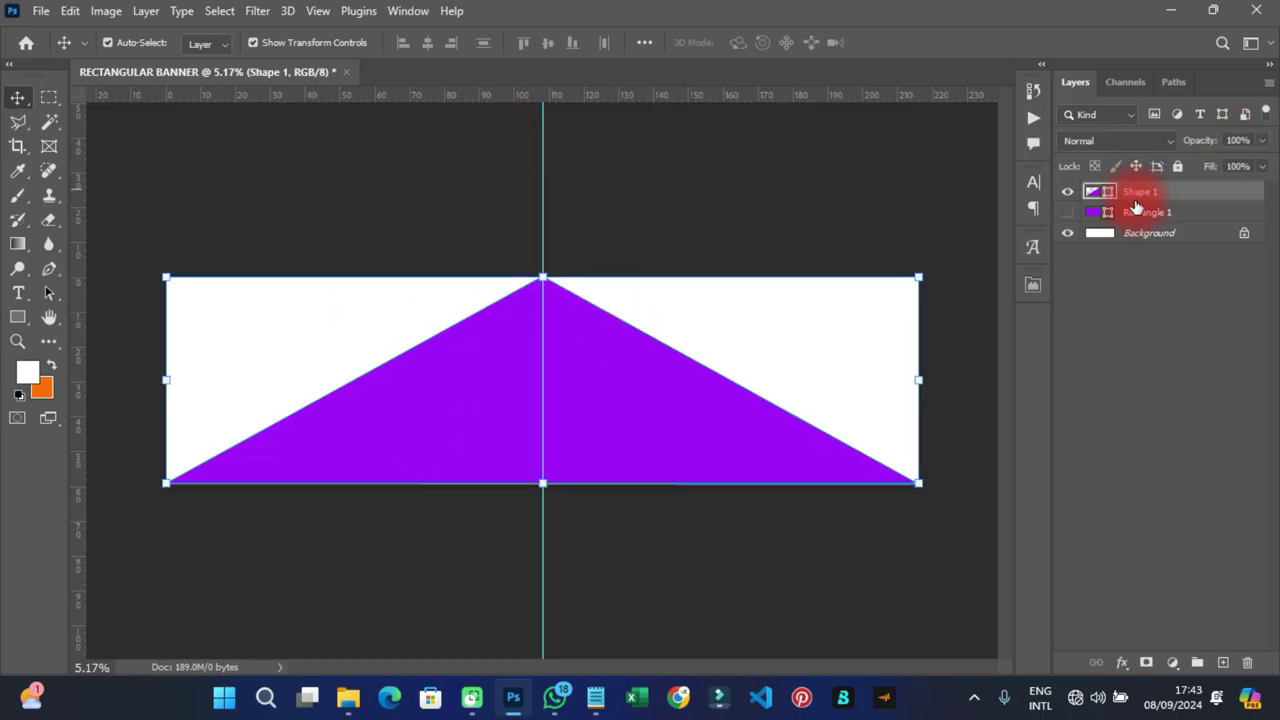
left_click(1137, 213)
key("Delete")
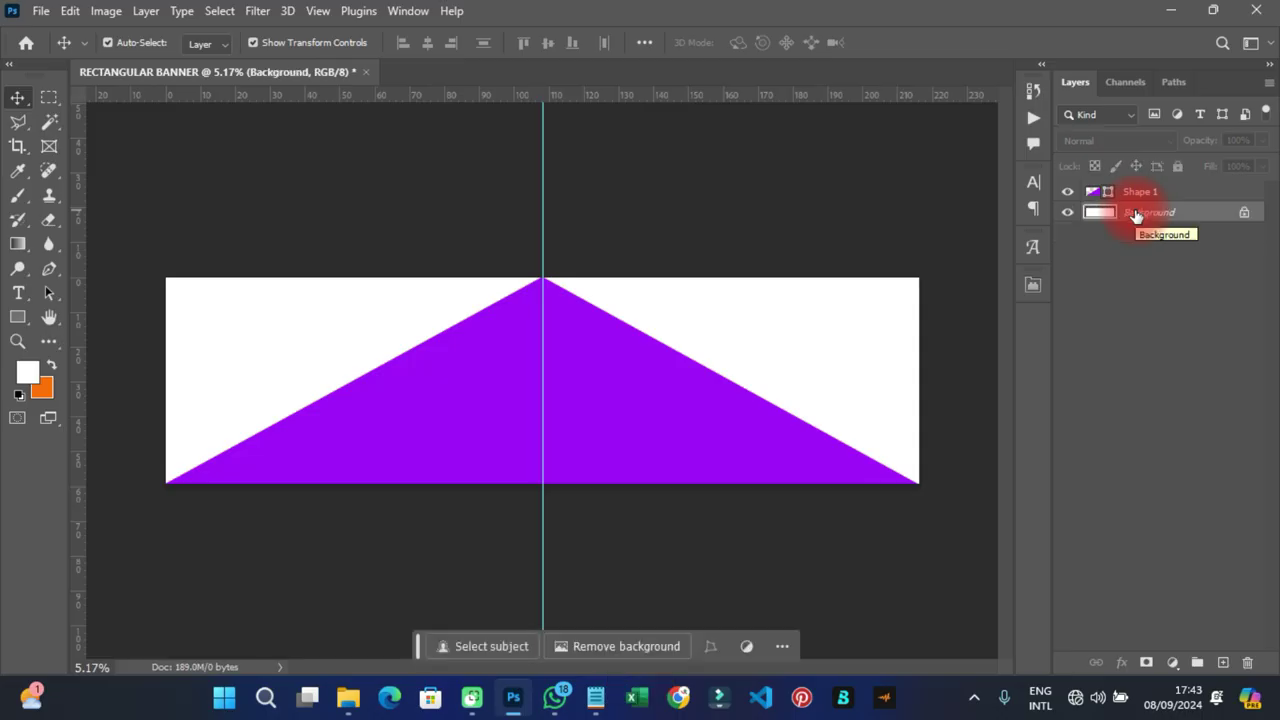
Step: Add a Gradient Overlay effect to the Shape 1 triangle
left_click(592, 700)
left_click(1141, 194)
left_click(1141, 192)
left_click(1121, 663)
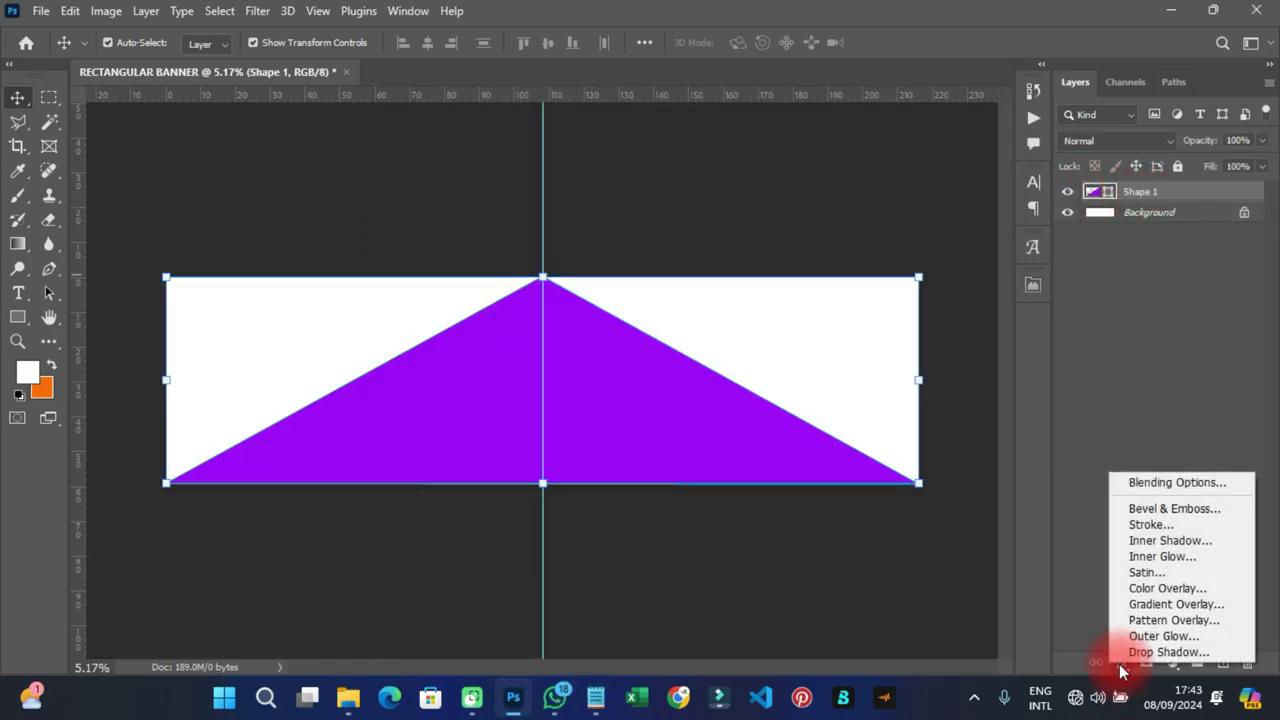
left_click(1120, 664)
left_click(1121, 665)
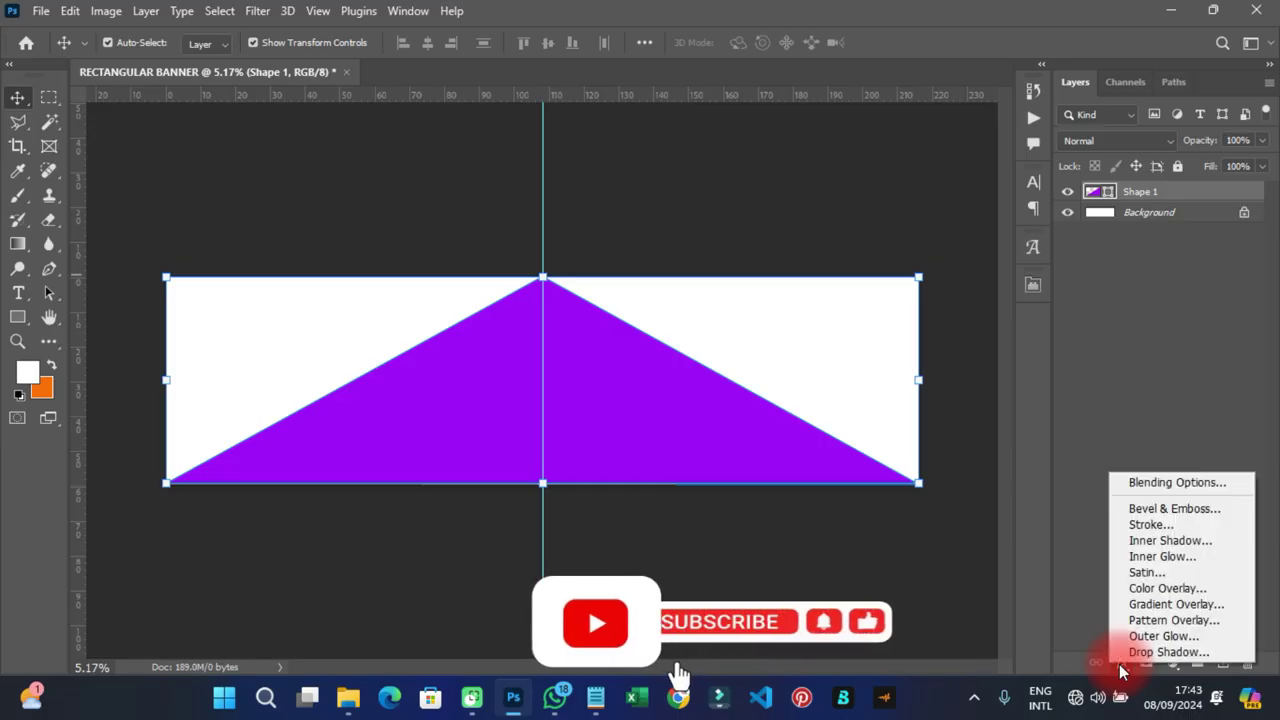
left_click(1155, 620)
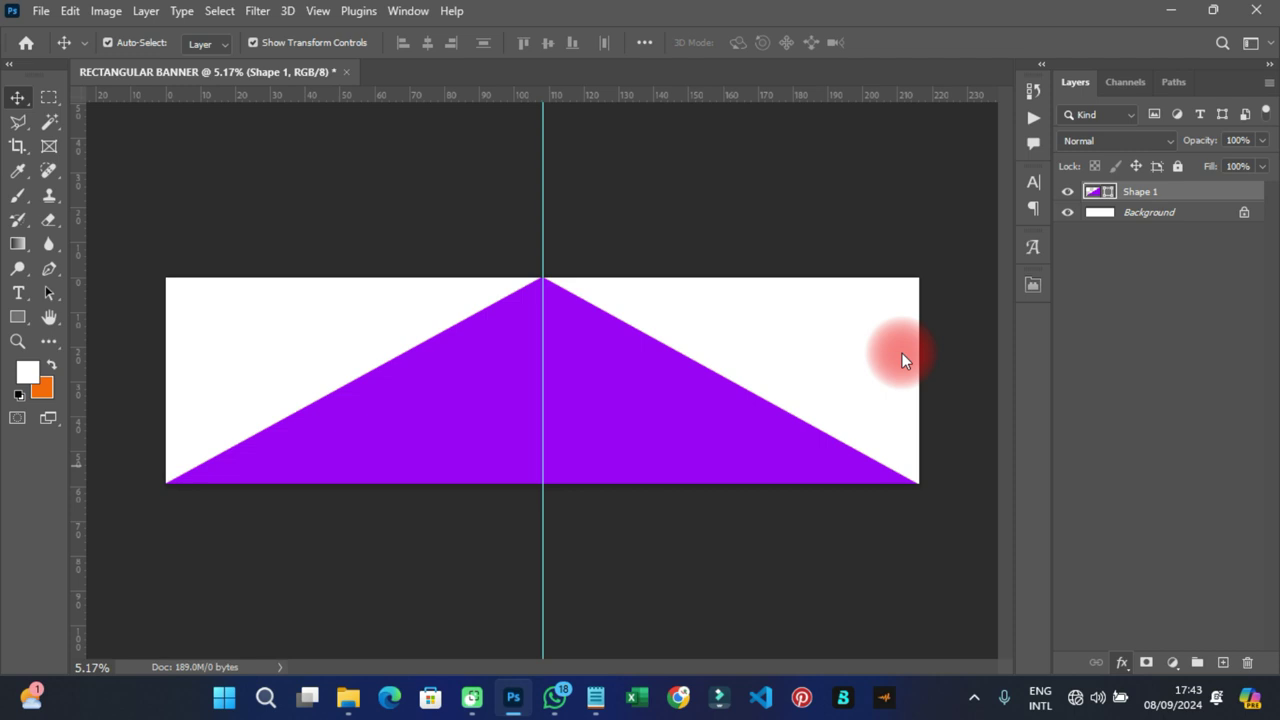
Step: Choose the blue-to-purple gradient preset for the overlay and apply it
left_click_drag(693, 193, 960, 190)
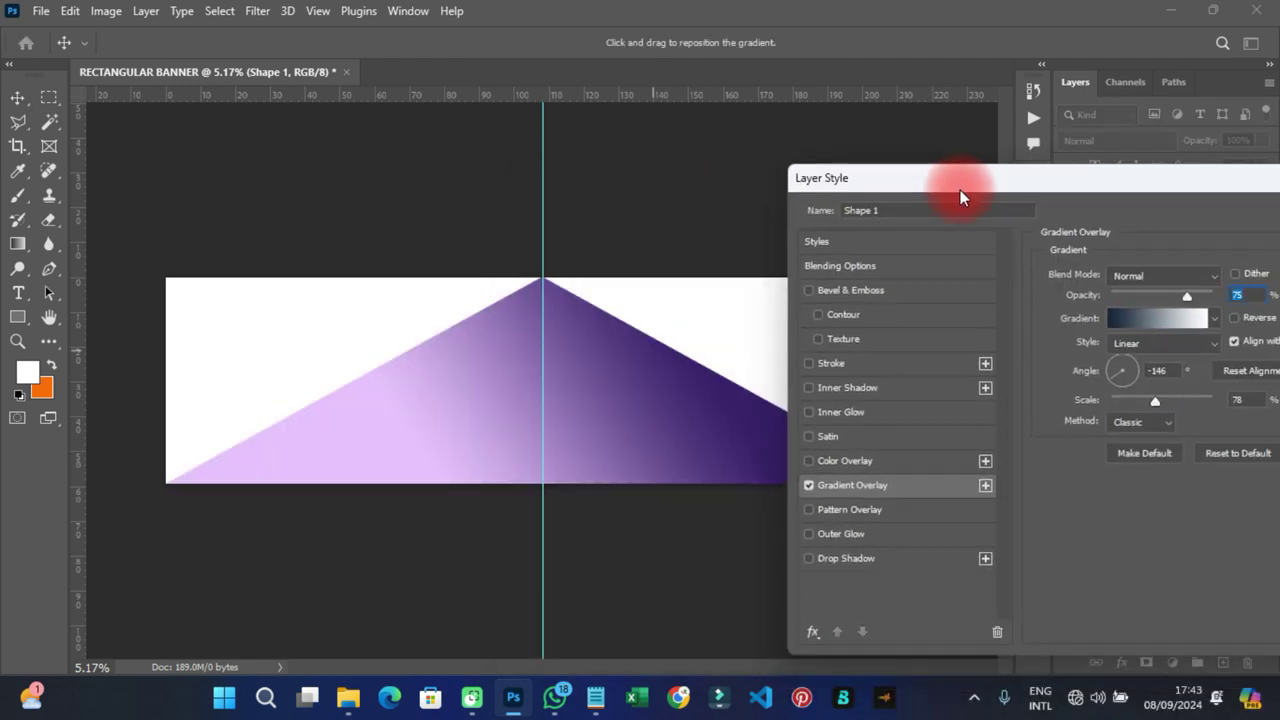
left_click(1155, 316)
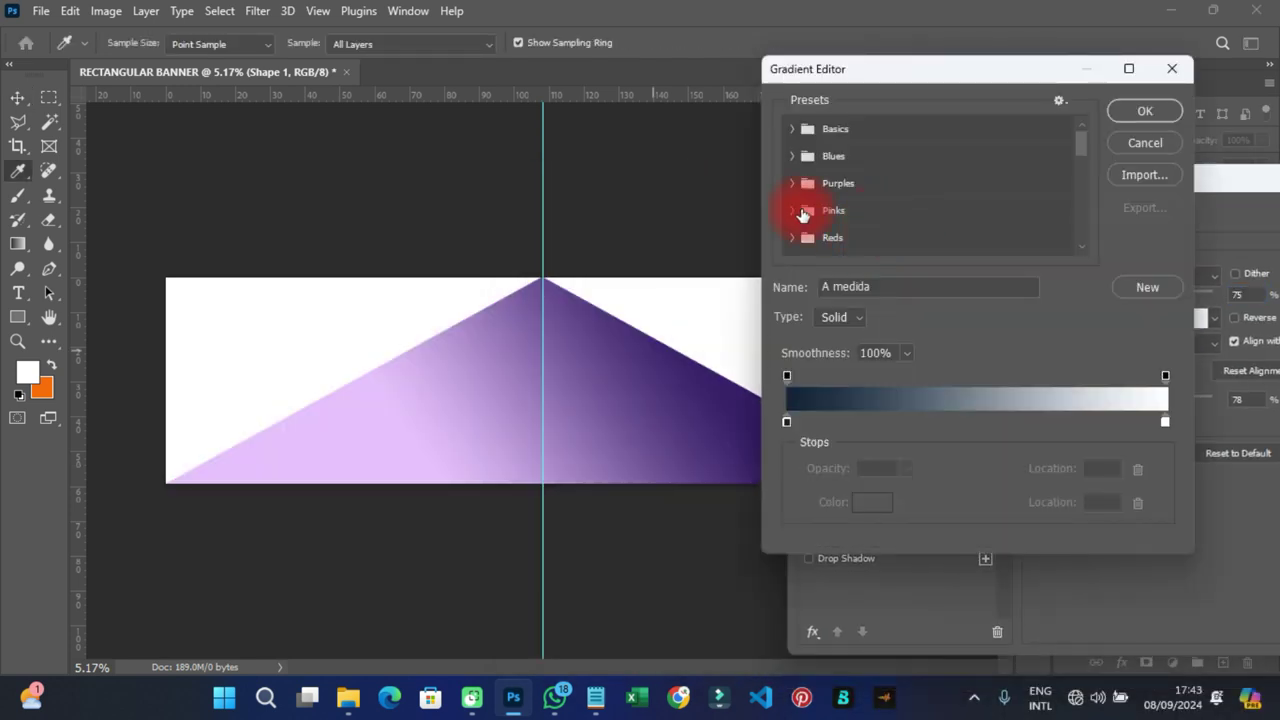
scroll(799, 238, "down", 4)
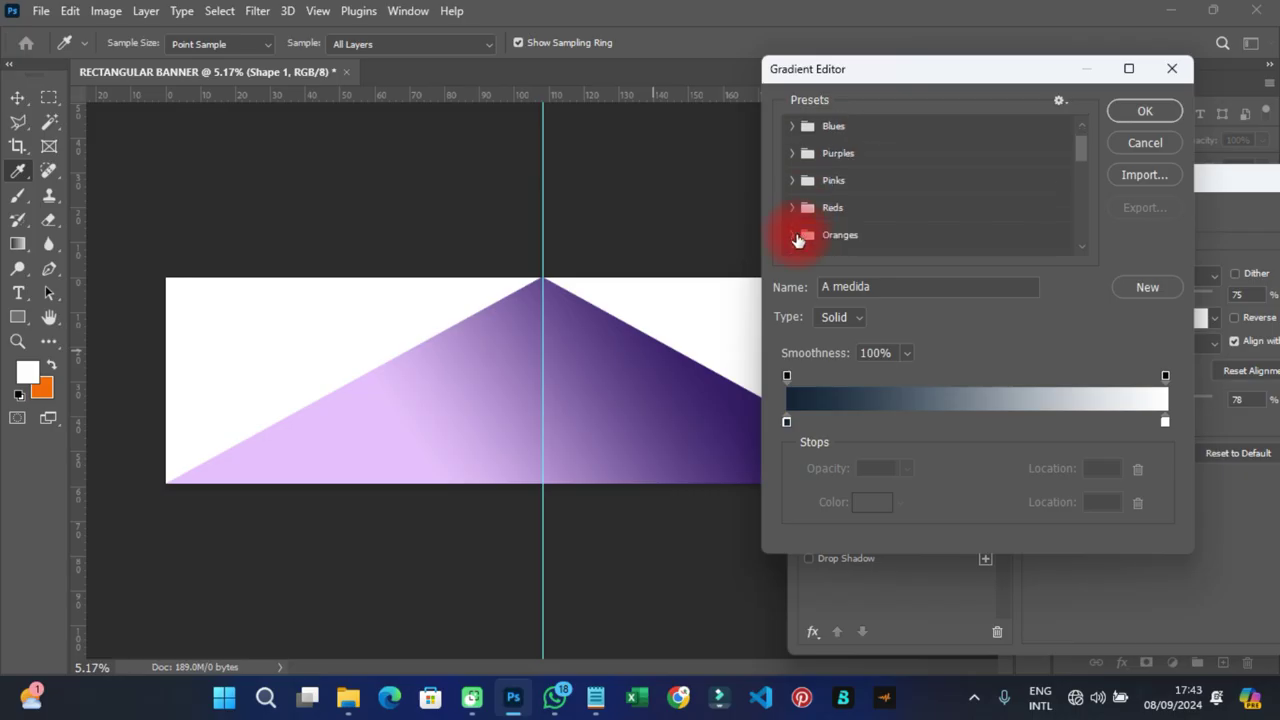
left_click_drag(1081, 165, 1082, 239)
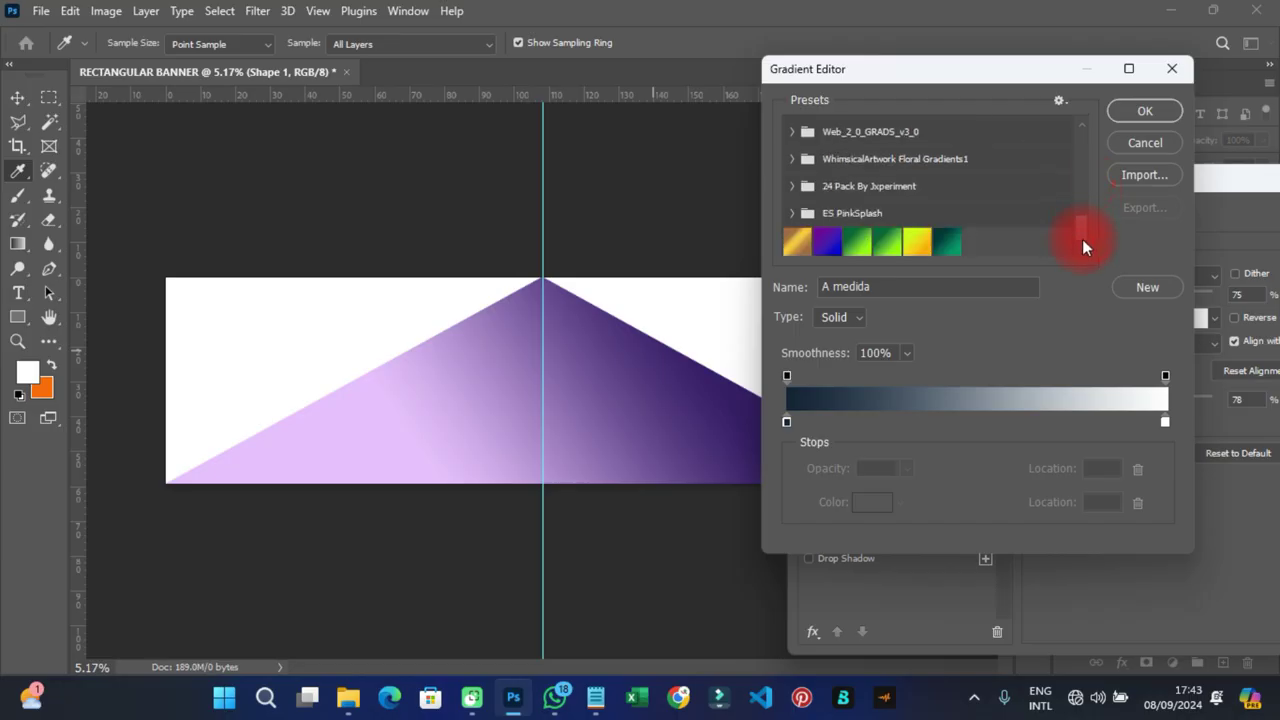
left_click(948, 240)
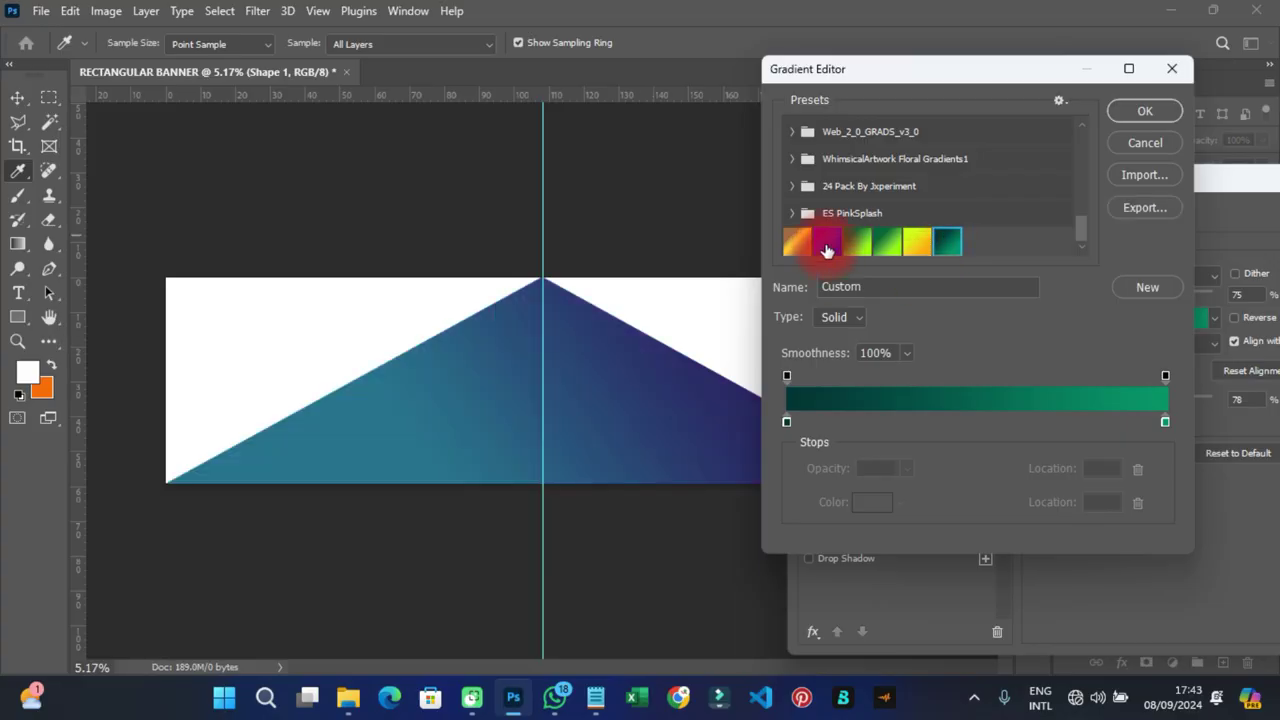
left_click(826, 242)
left_click(1140, 111)
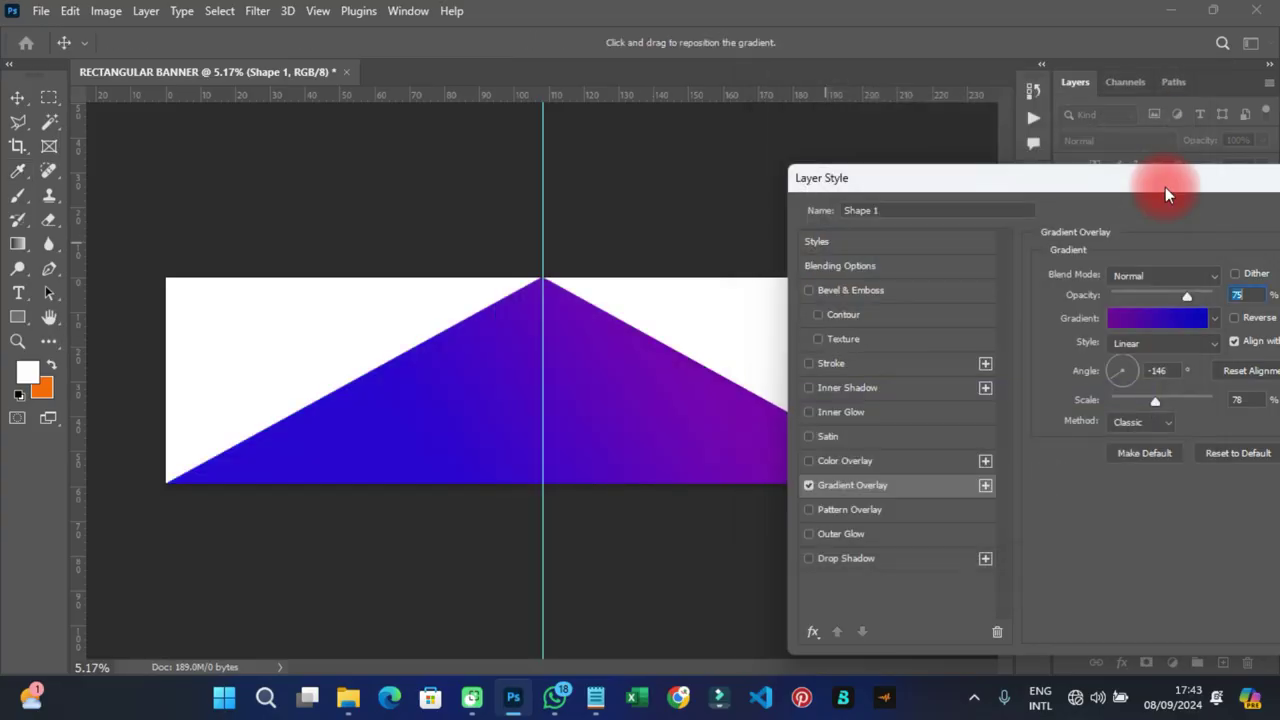
left_click(1125, 199)
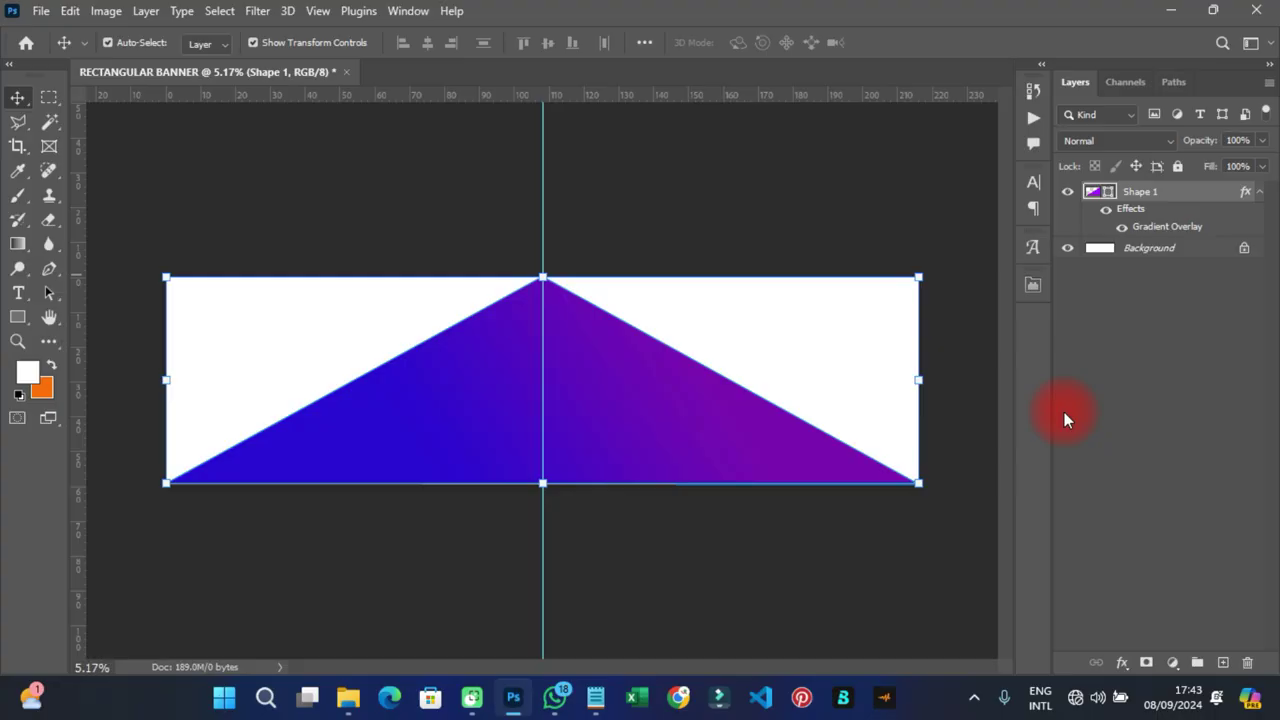
Step: Put the triangle layer into a new group, Group 1
key("ctrl+g")
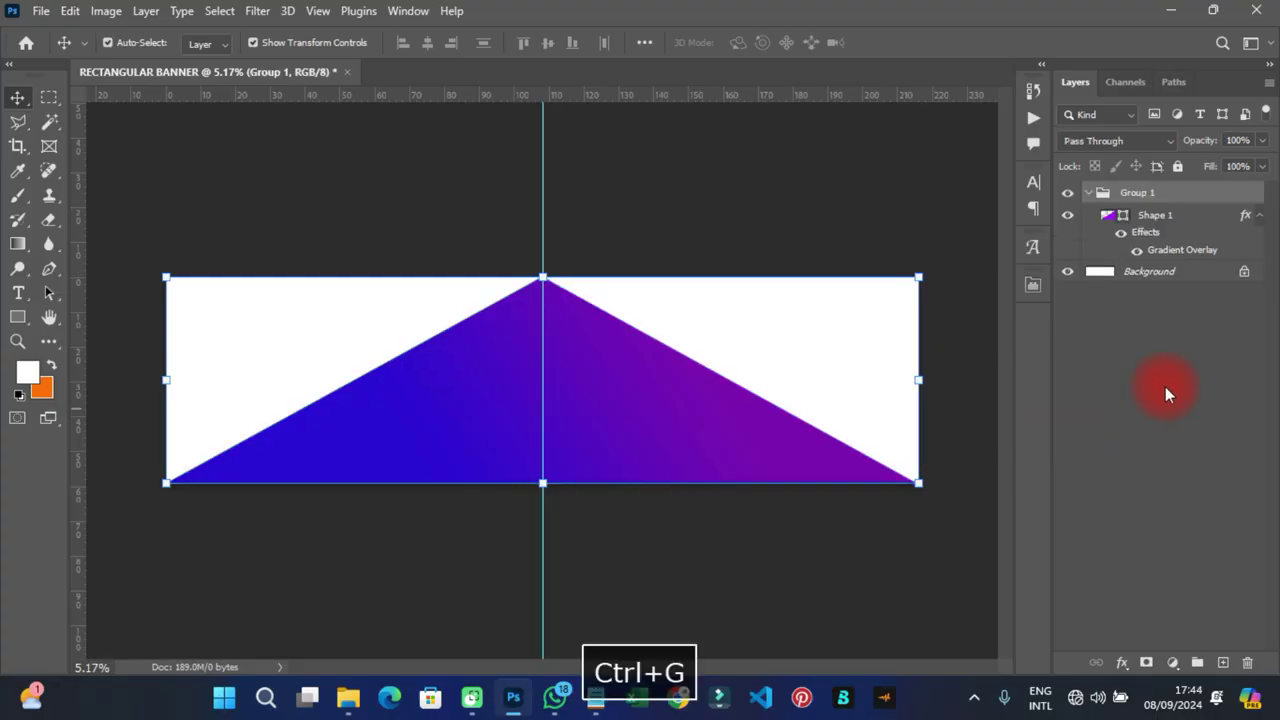
left_click(1088, 192)
left_click(714, 213)
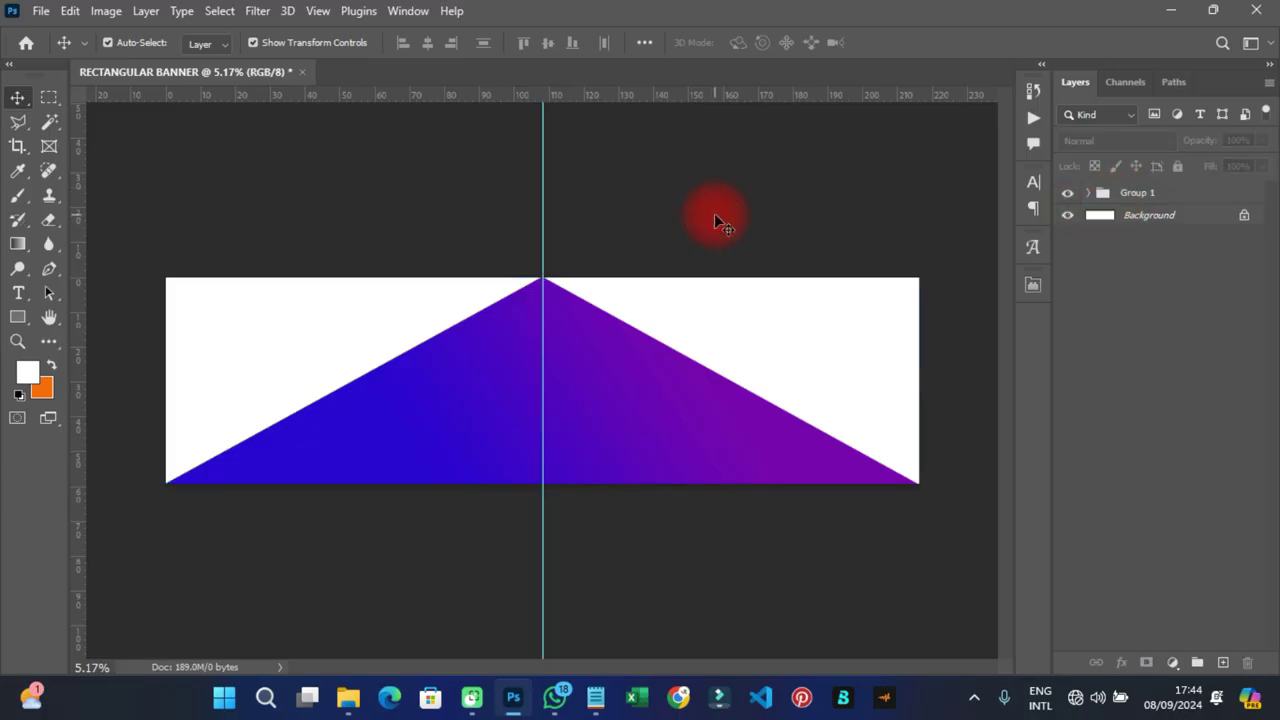
Step: Place the linked blue abstract image from the RECTANGULAR BANNER DESIGN folder, scaled over the banner
left_click(33, 18)
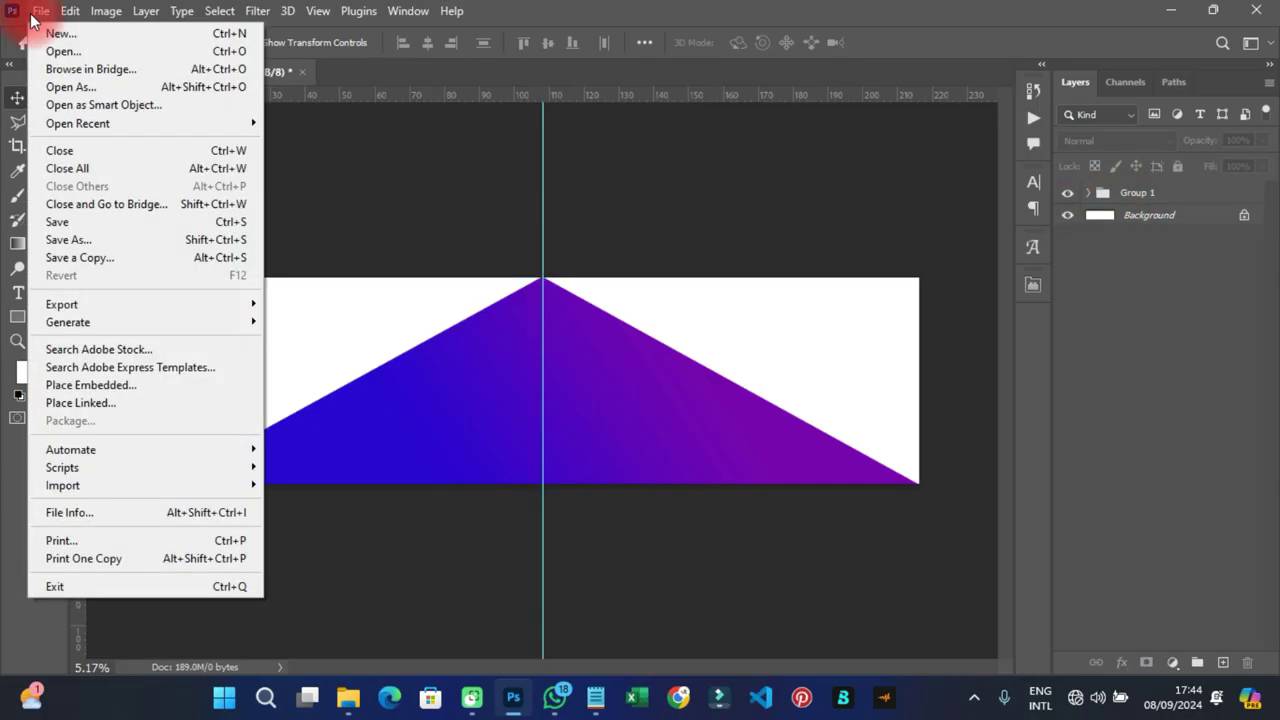
left_click(87, 400)
double_click(261, 174)
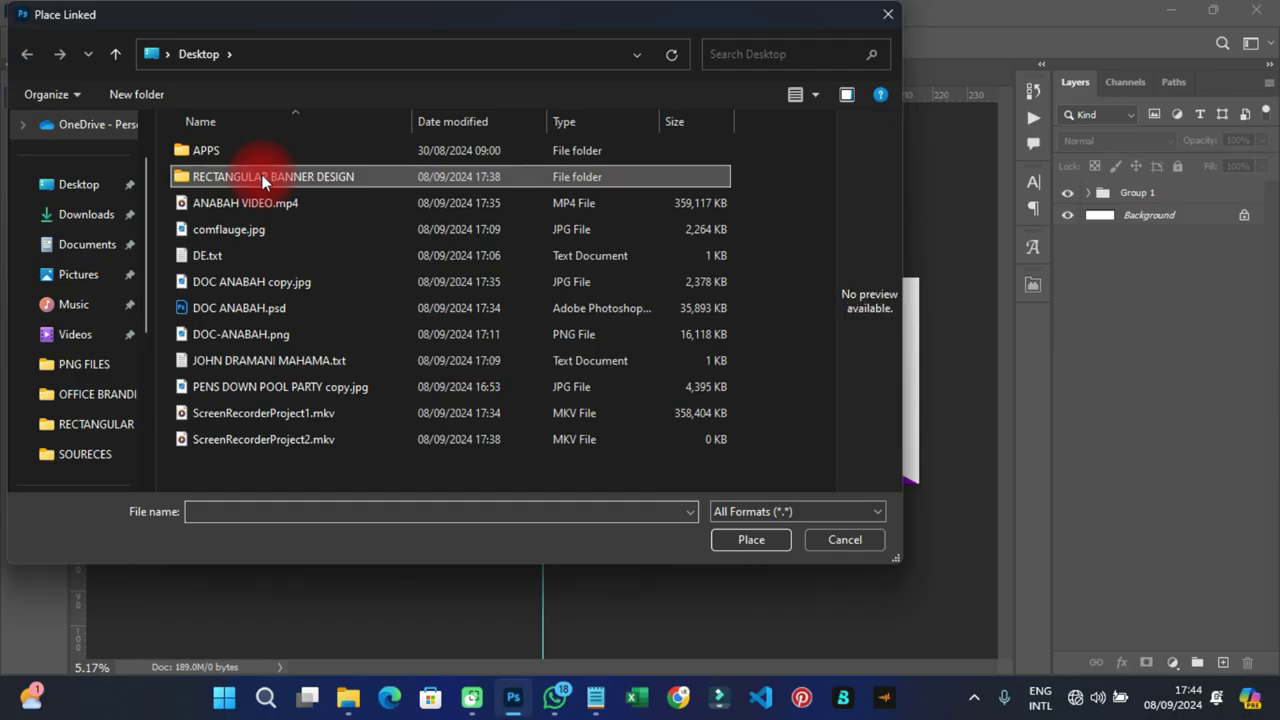
left_click(334, 196)
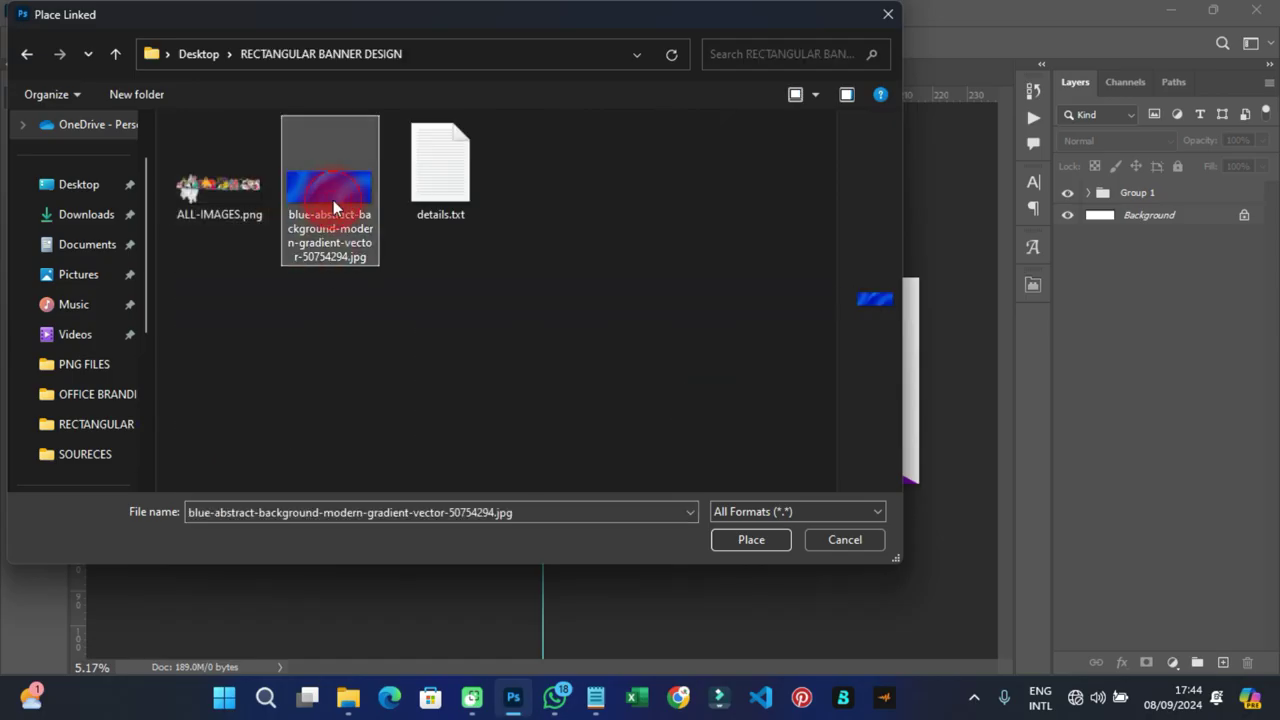
double_click(333, 205)
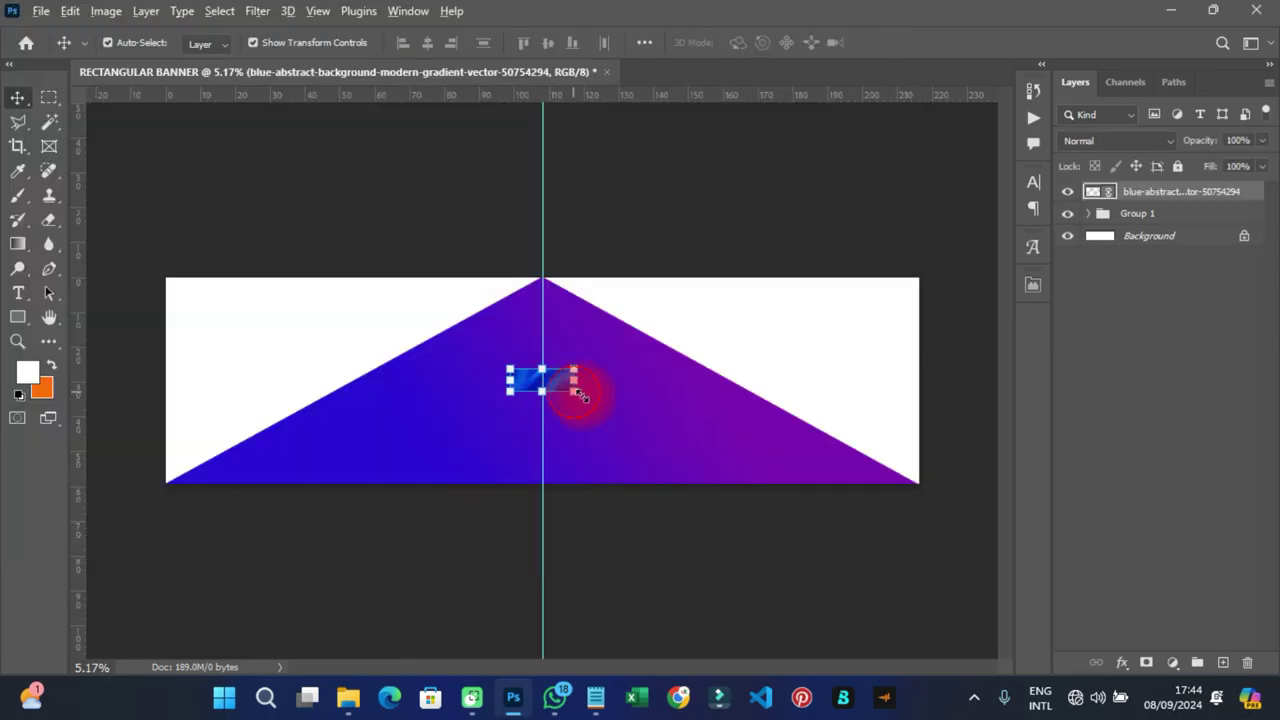
left_click_drag(816, 497, 922, 518)
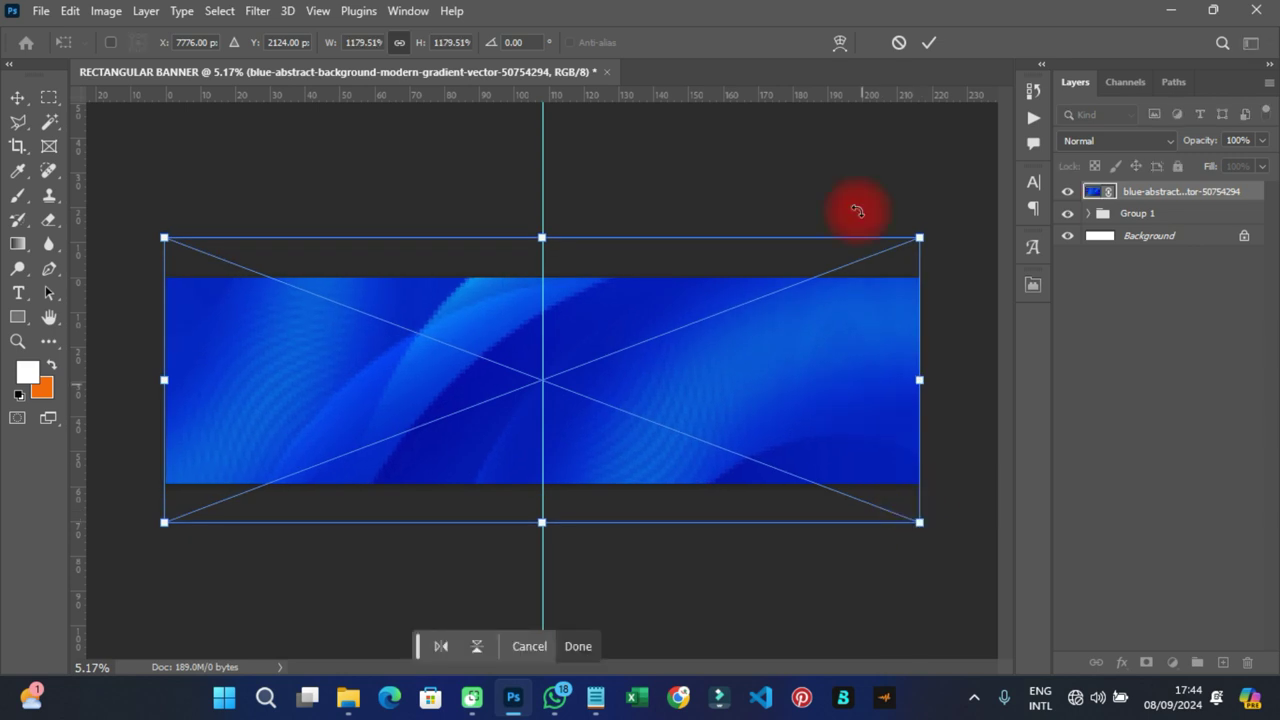
left_click(929, 44)
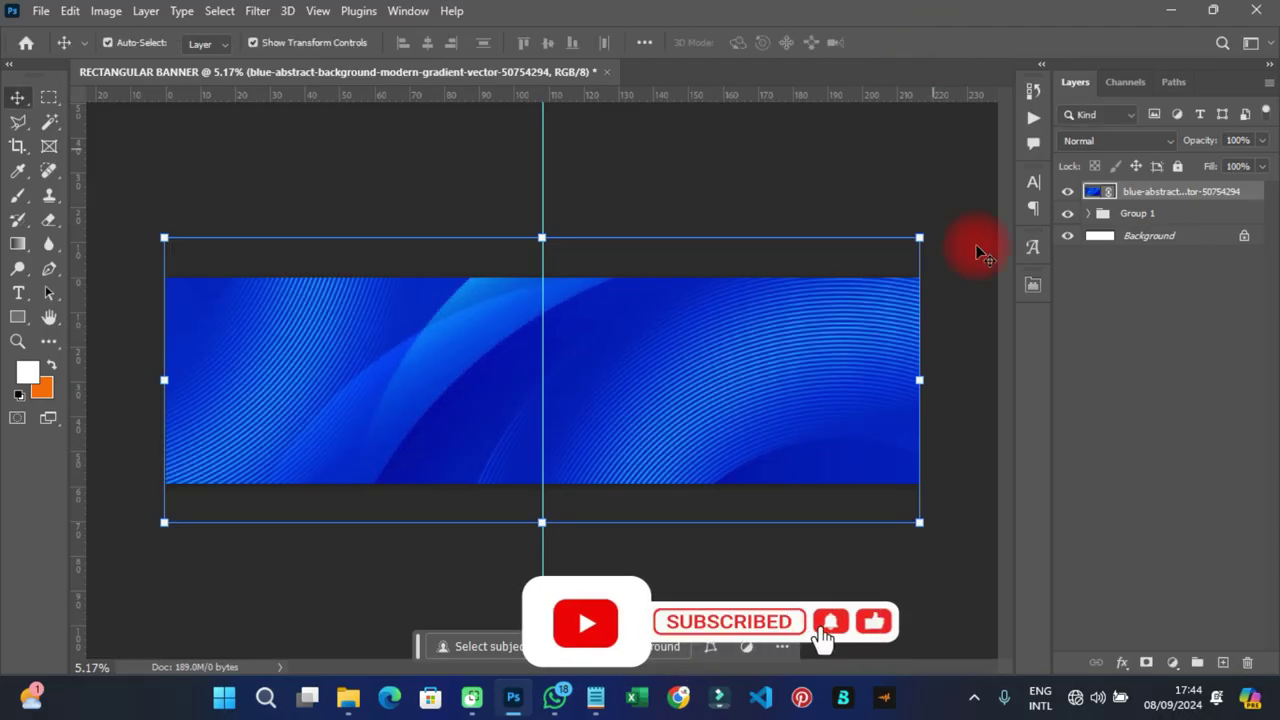
Step: Rasterize the blue abstract image layer and clip it to the triangle
right_click(1158, 193)
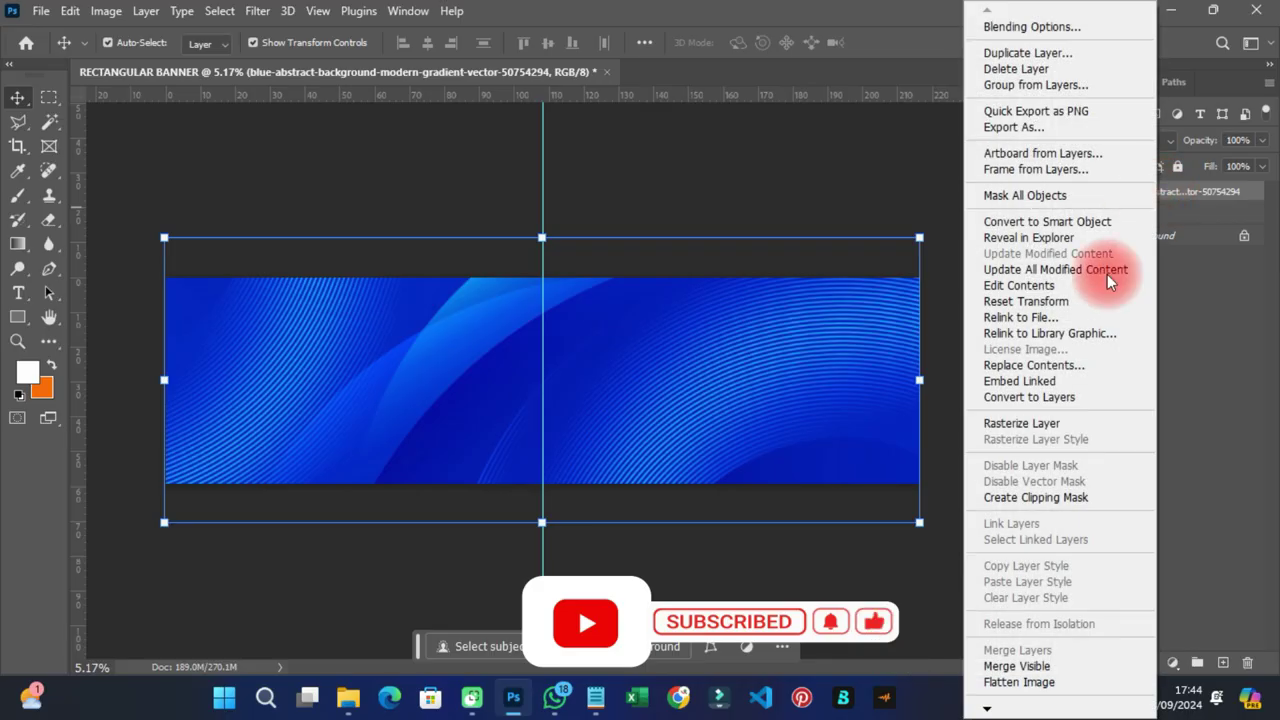
left_click(1015, 428)
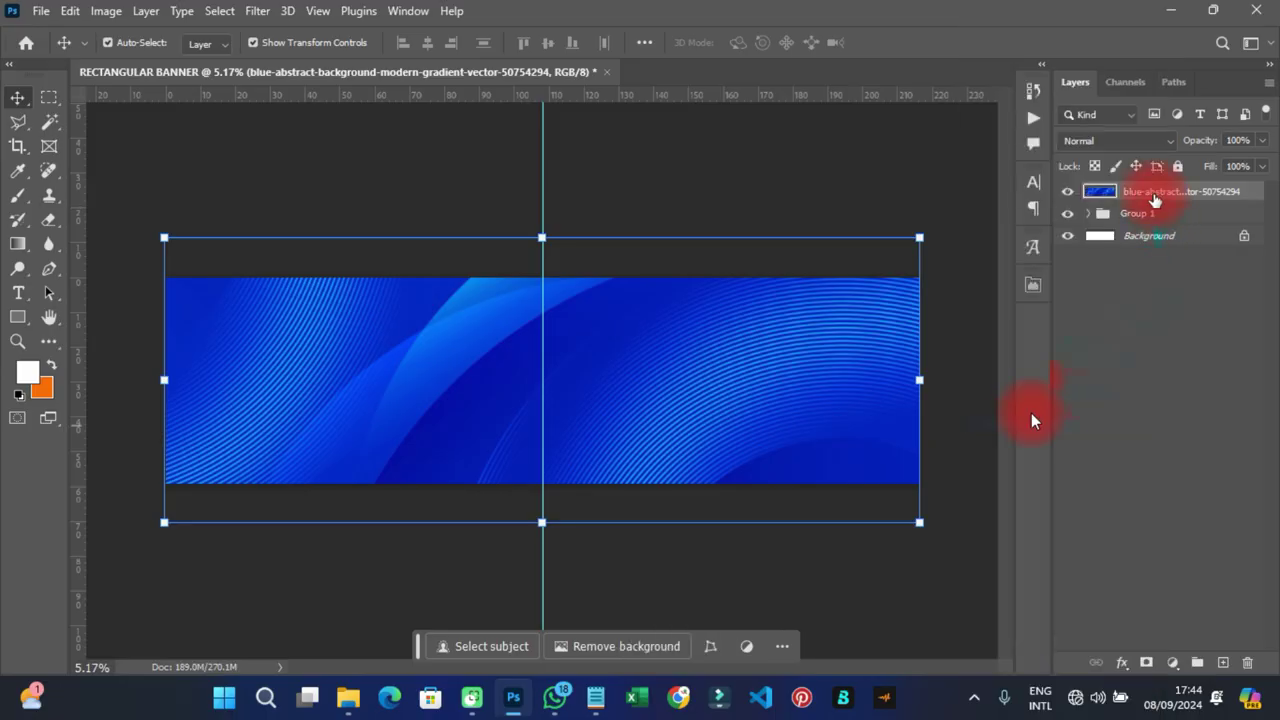
right_click(1155, 193)
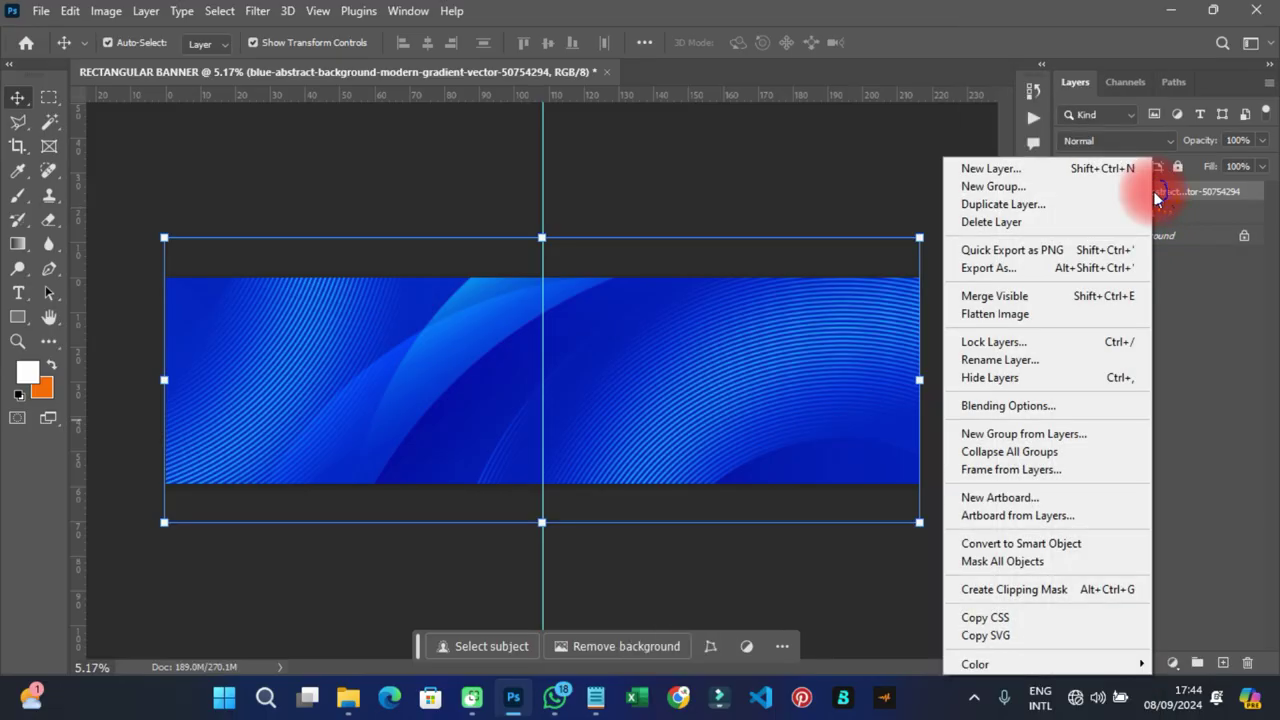
left_click(998, 590)
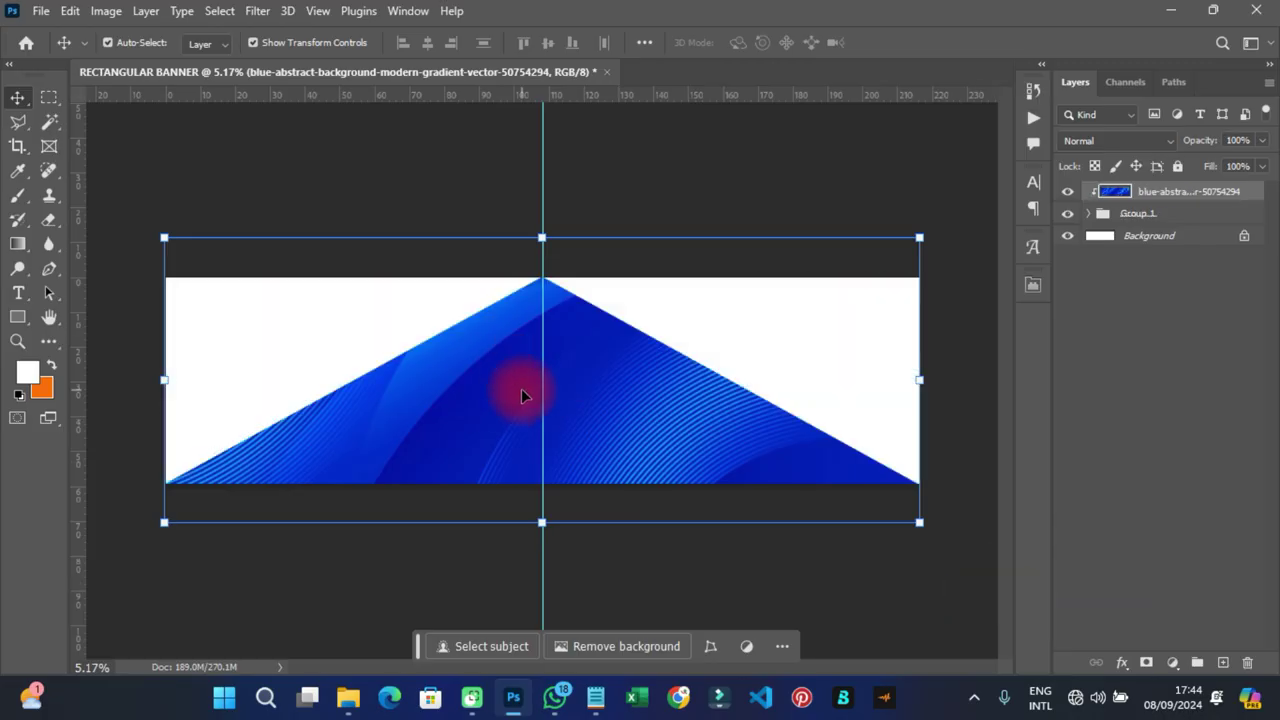
left_click(1093, 140)
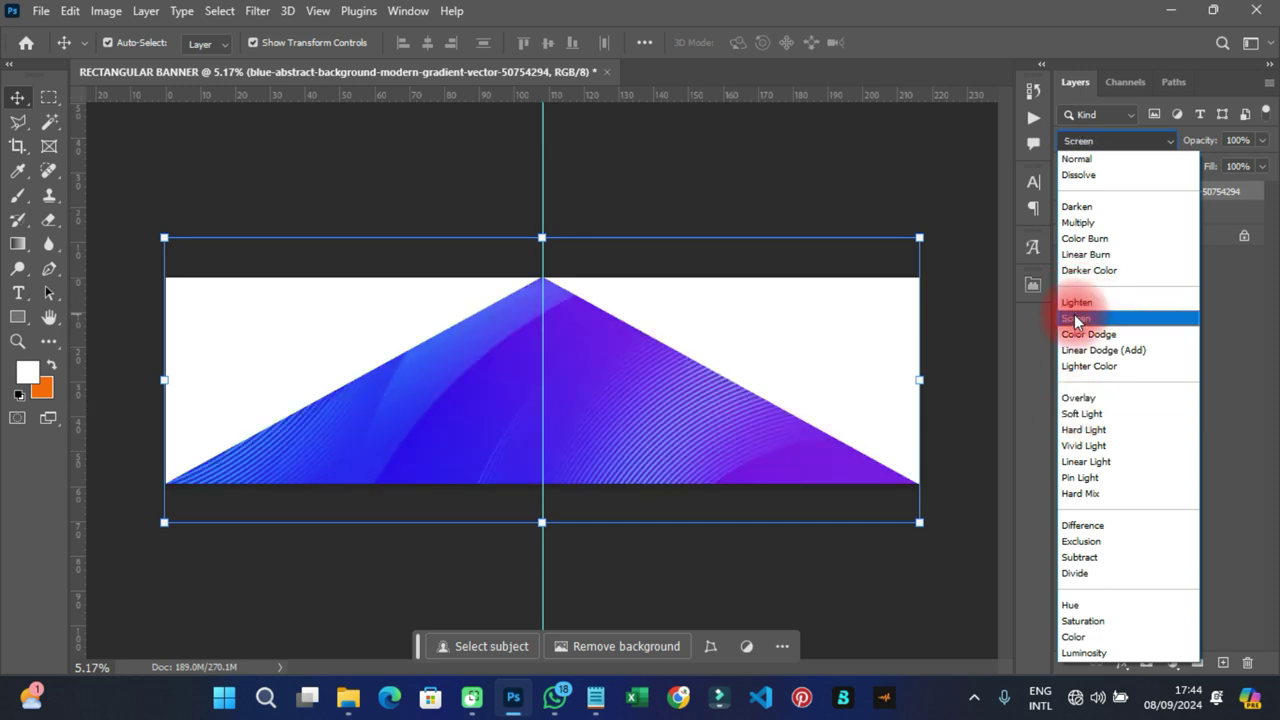
Step: Set the blue abstract image layer to Lighten blend mode at 63% opacity
left_click(1074, 304)
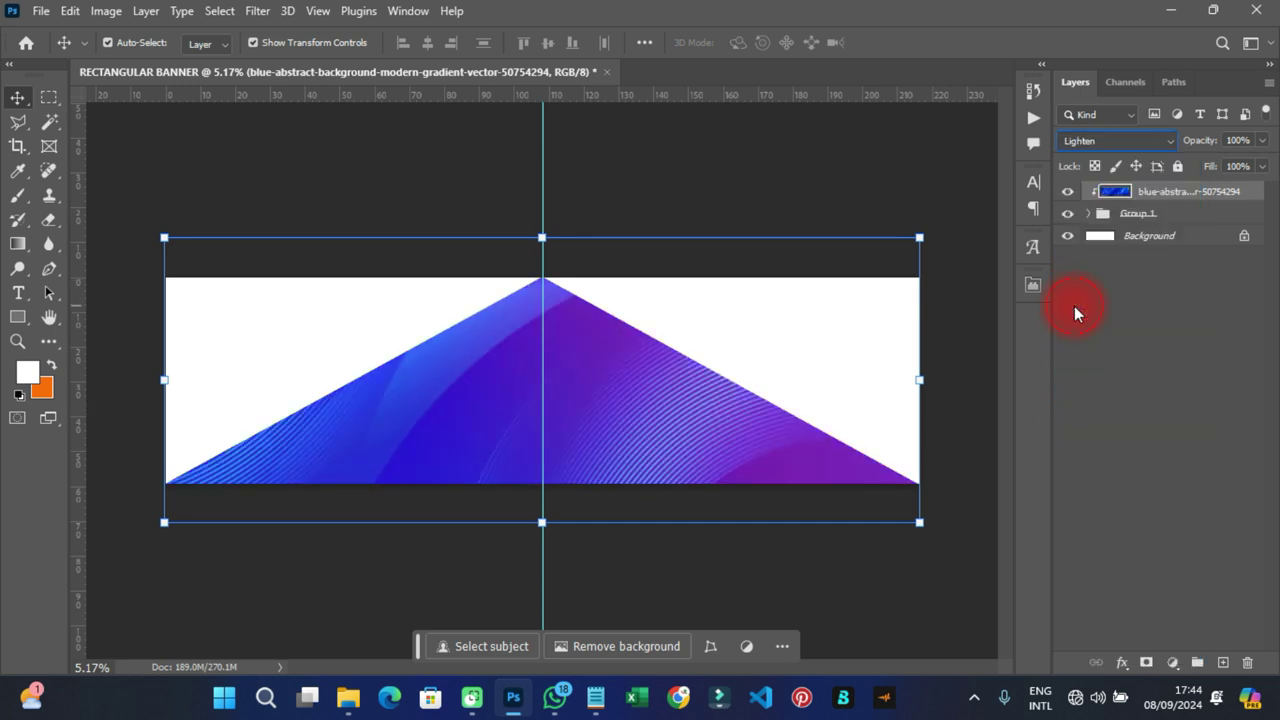
left_click(1262, 140)
left_click_drag(1249, 170, 1231, 161)
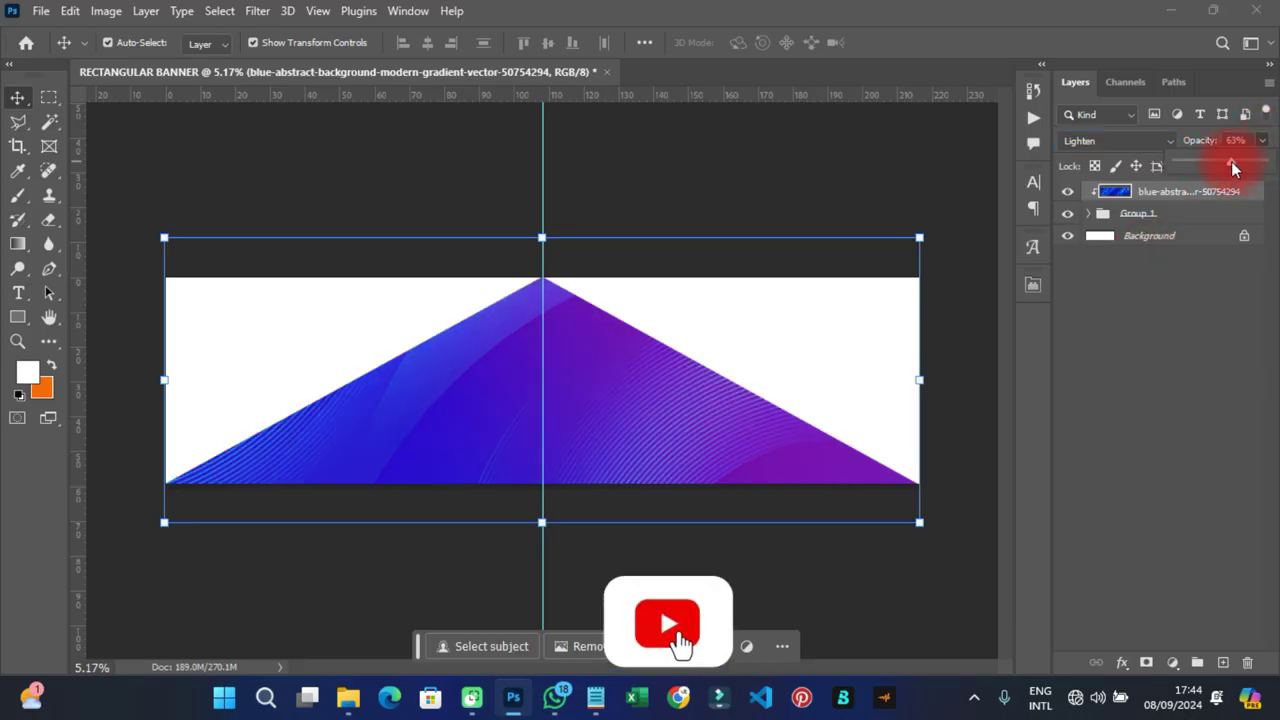
left_click(685, 127)
scroll(521, 336, "up", 2)
scroll(521, 336, "down", 3)
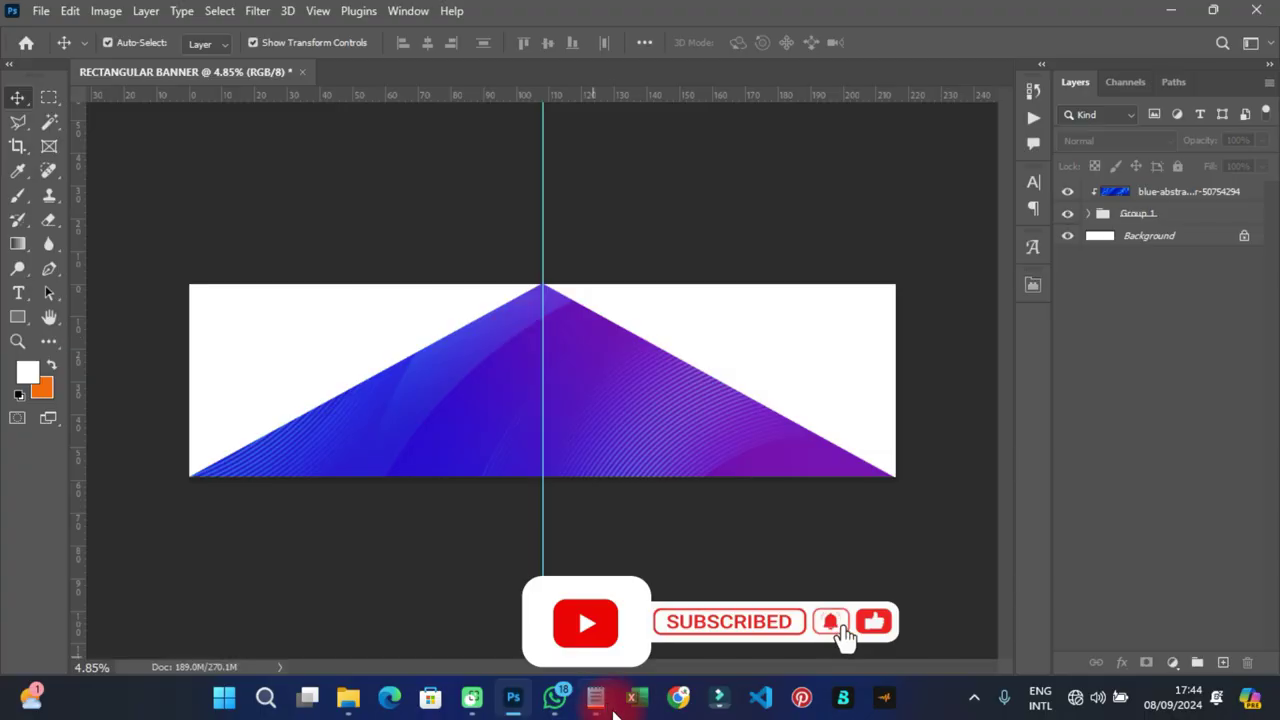
Step: Copy the words ADONIA KIDS from details.txt in Notepad
left_click(600, 703)
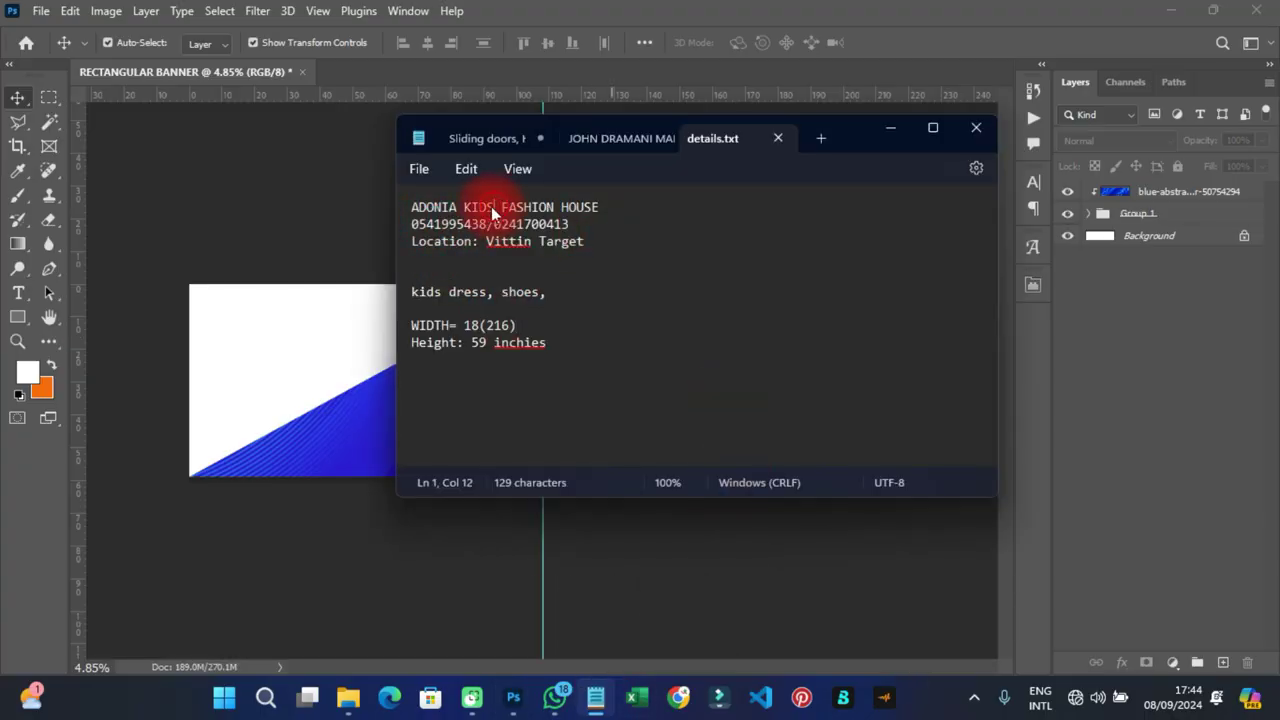
left_click_drag(492, 213, 406, 210)
left_click_drag(492, 213, 432, 210)
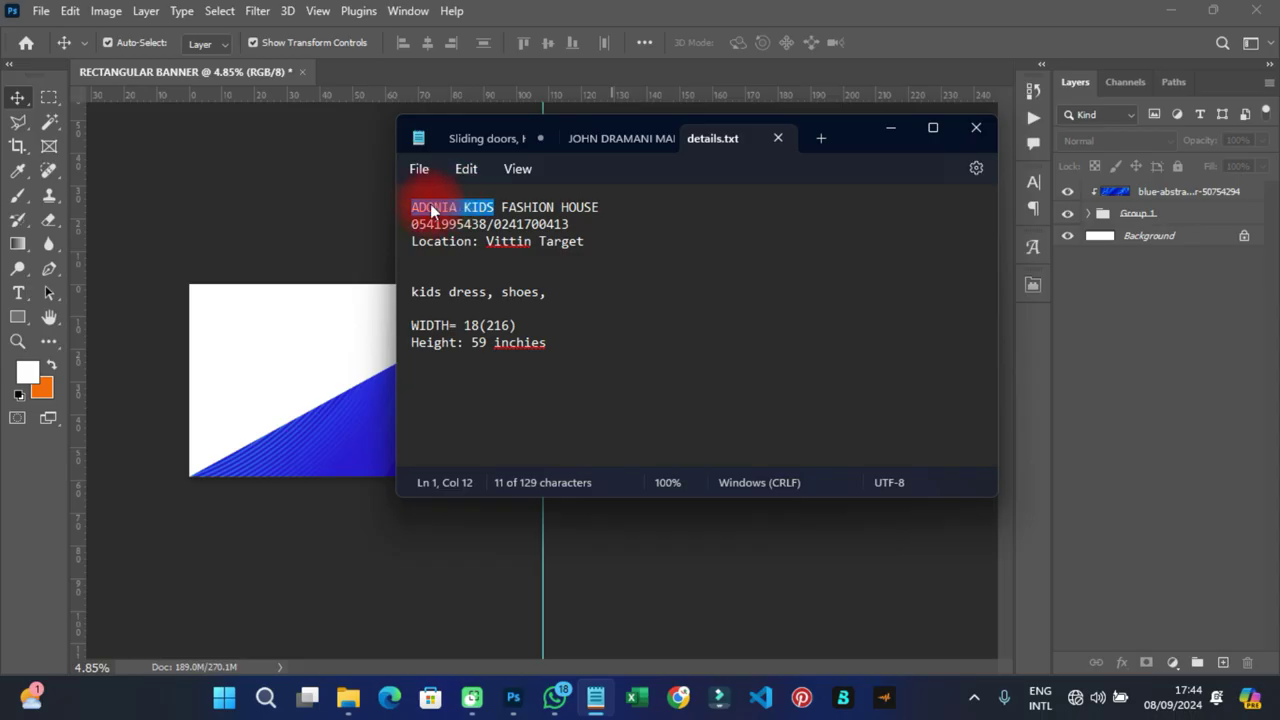
right_click(427, 207)
left_click(480, 302)
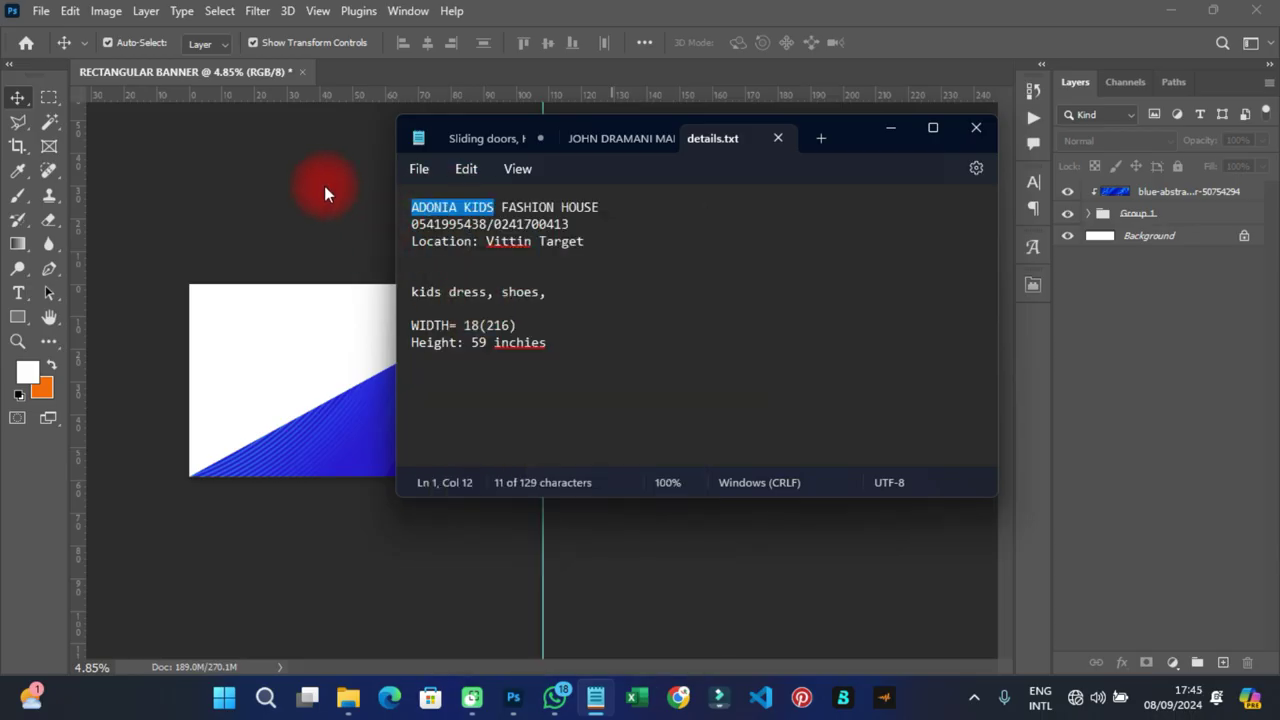
left_click(324, 185)
left_click(18, 292)
Step: Paste ADONIA KIDS as a text layer on the triangle
left_click(484, 358)
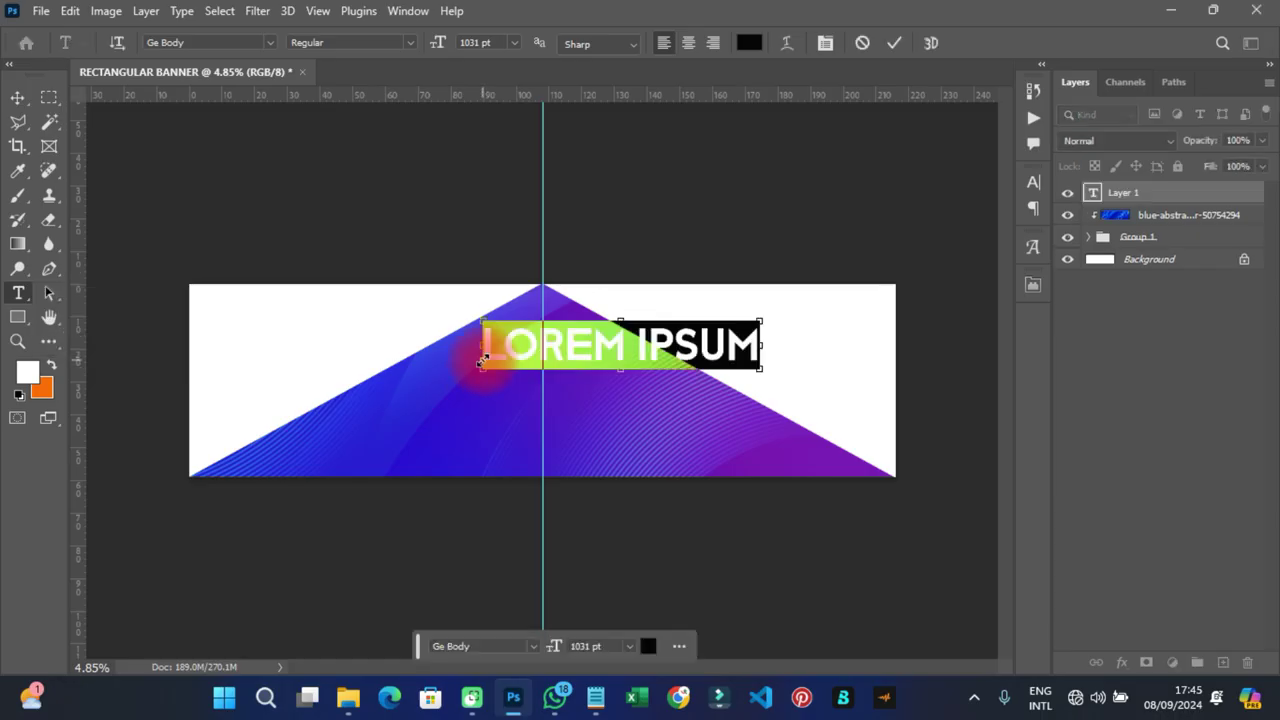
key("ctrl+v")
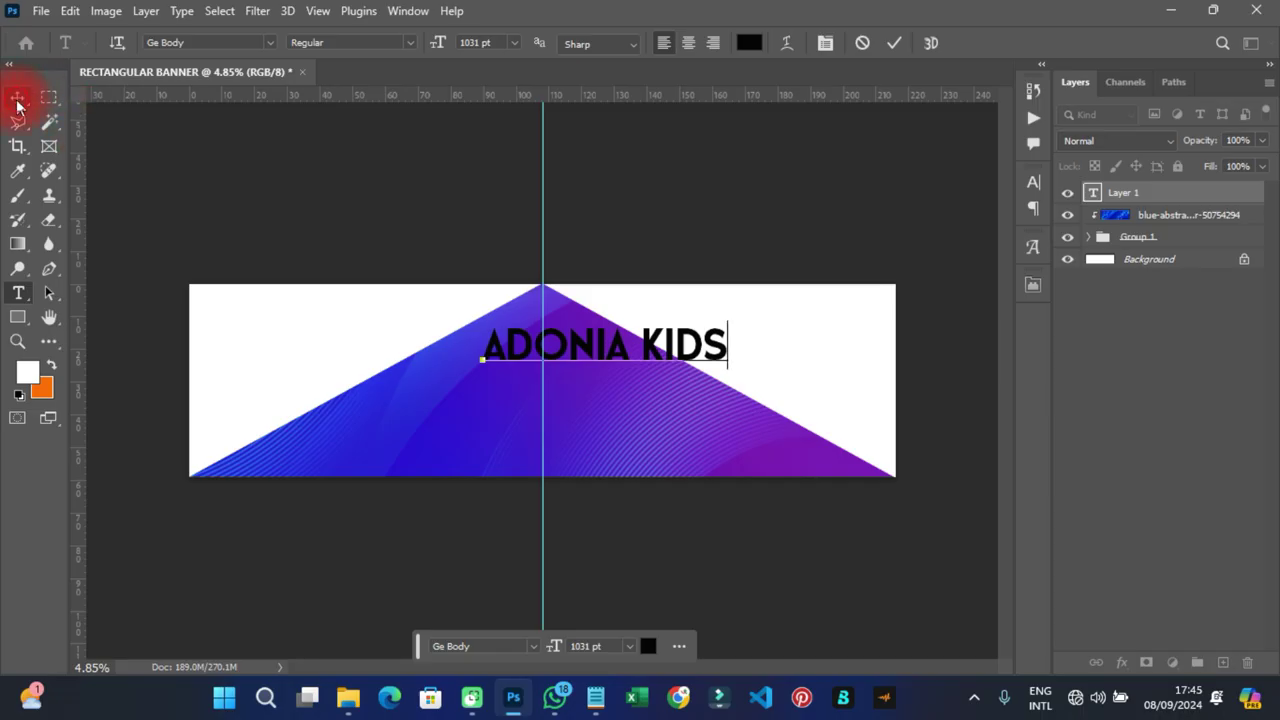
left_click(17, 103)
Step: Copy FASHION HOUSE from Notepad and paste it as a second text layer below
left_click(595, 697)
left_click_drag(502, 210, 565, 217)
right_click(565, 217)
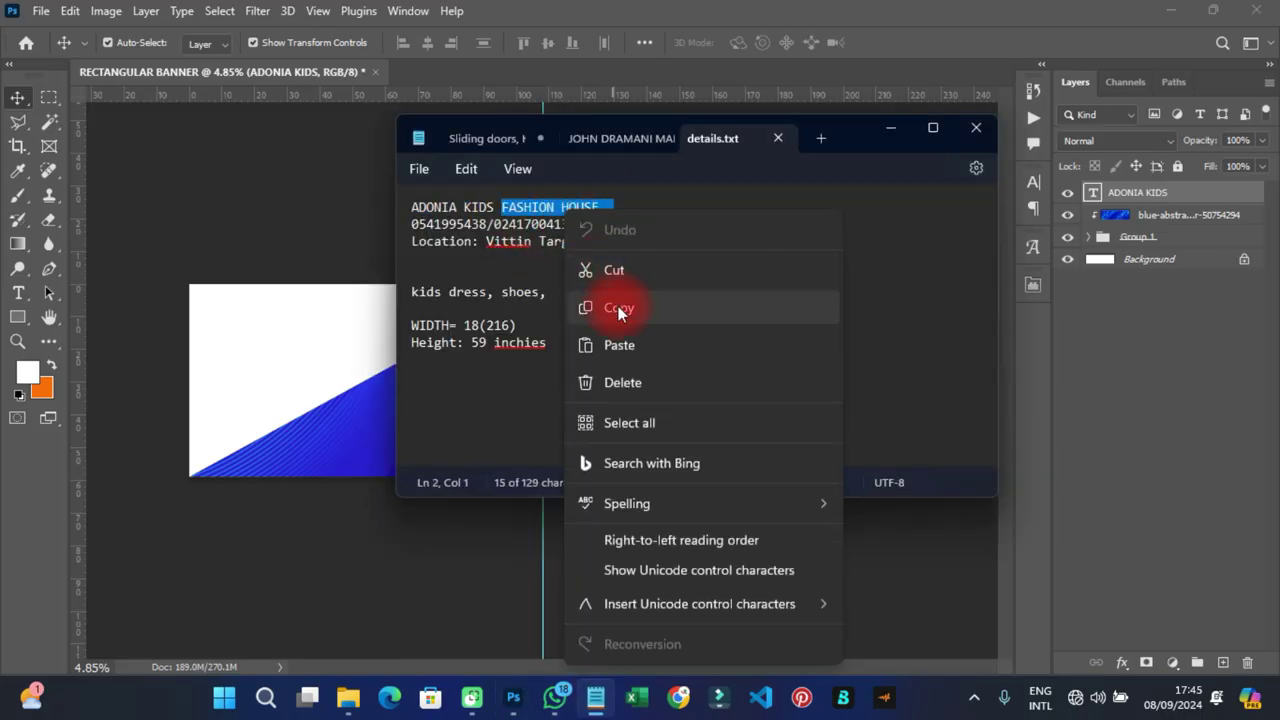
left_click(620, 306)
left_click(361, 243)
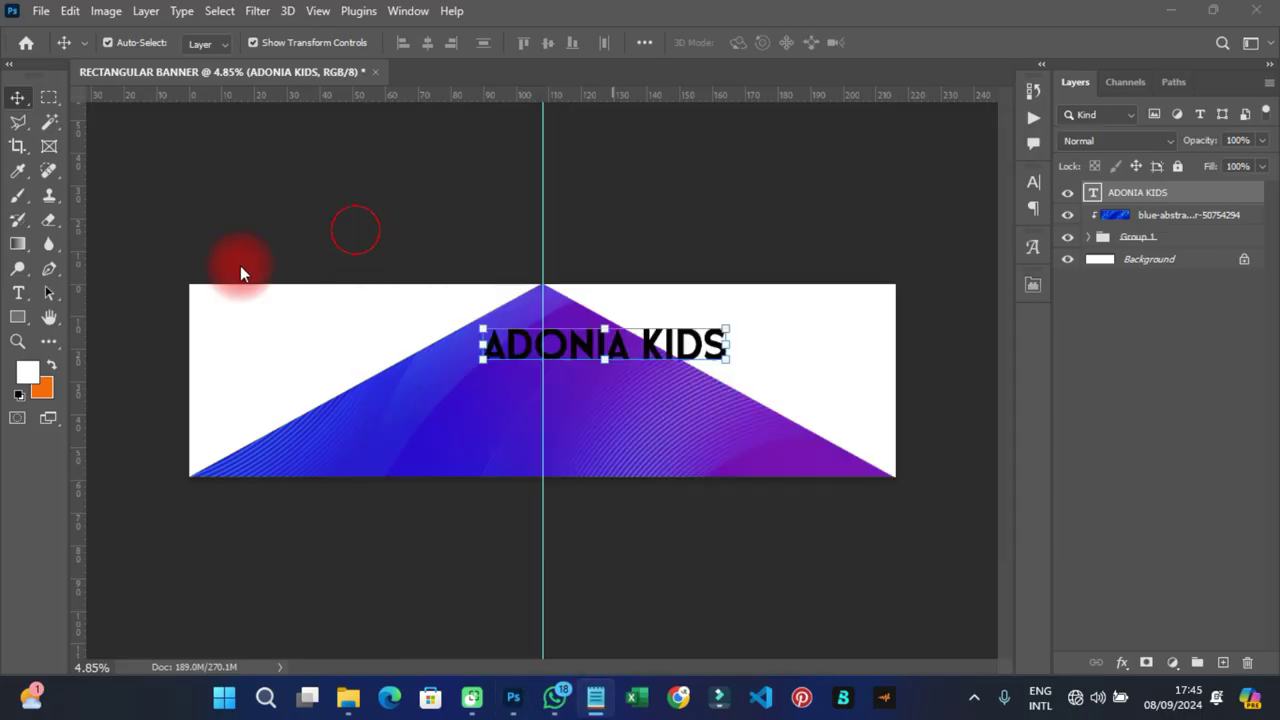
left_click(18, 293)
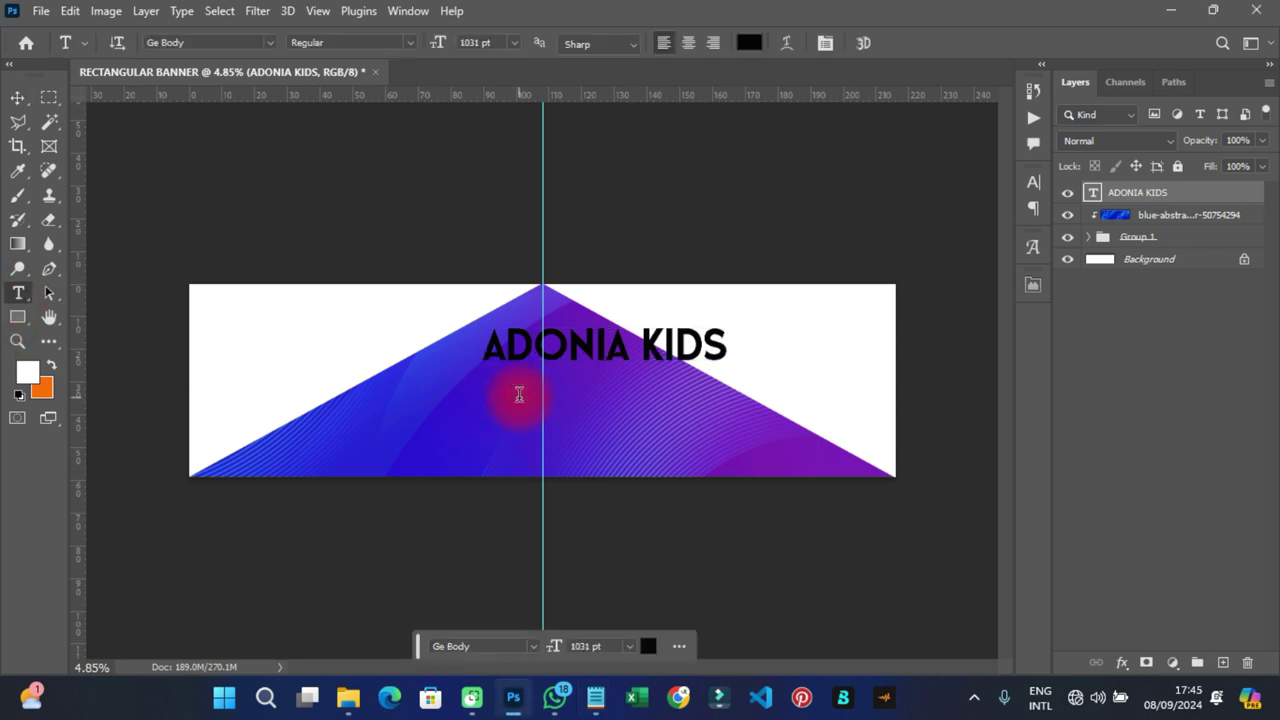
left_click(514, 391)
right_click(531, 381)
left_click(553, 95)
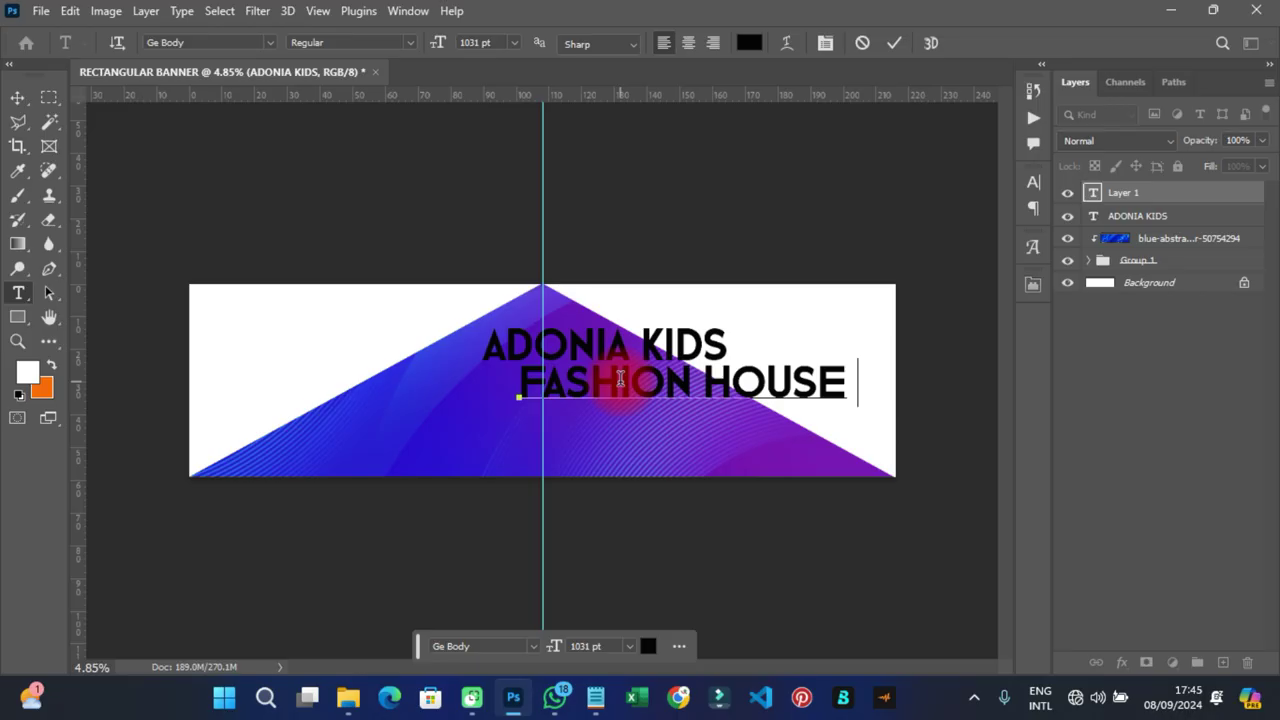
left_click(18, 97)
Step: Set FASHION HOUSE to 300 pt and move it lower on the triangle
scroll(678, 412, "up", 2)
left_click(678, 412)
left_click(1033, 181)
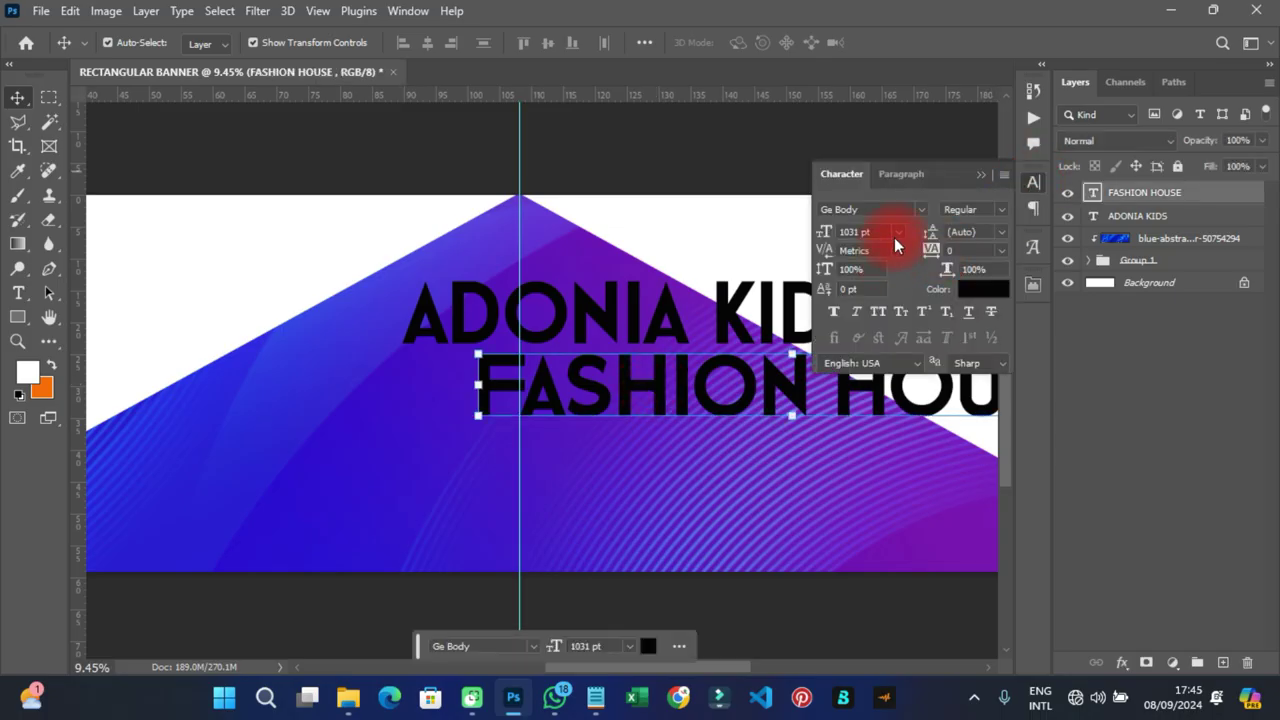
left_click(897, 240)
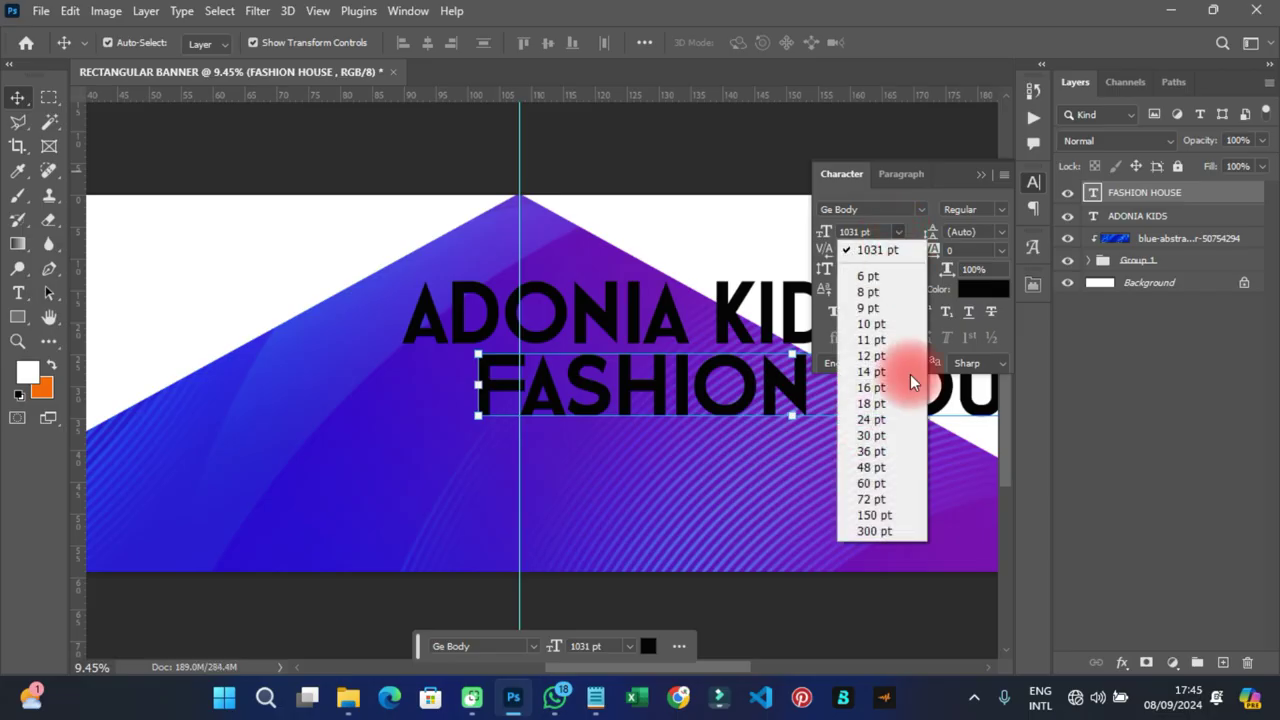
left_click(873, 532)
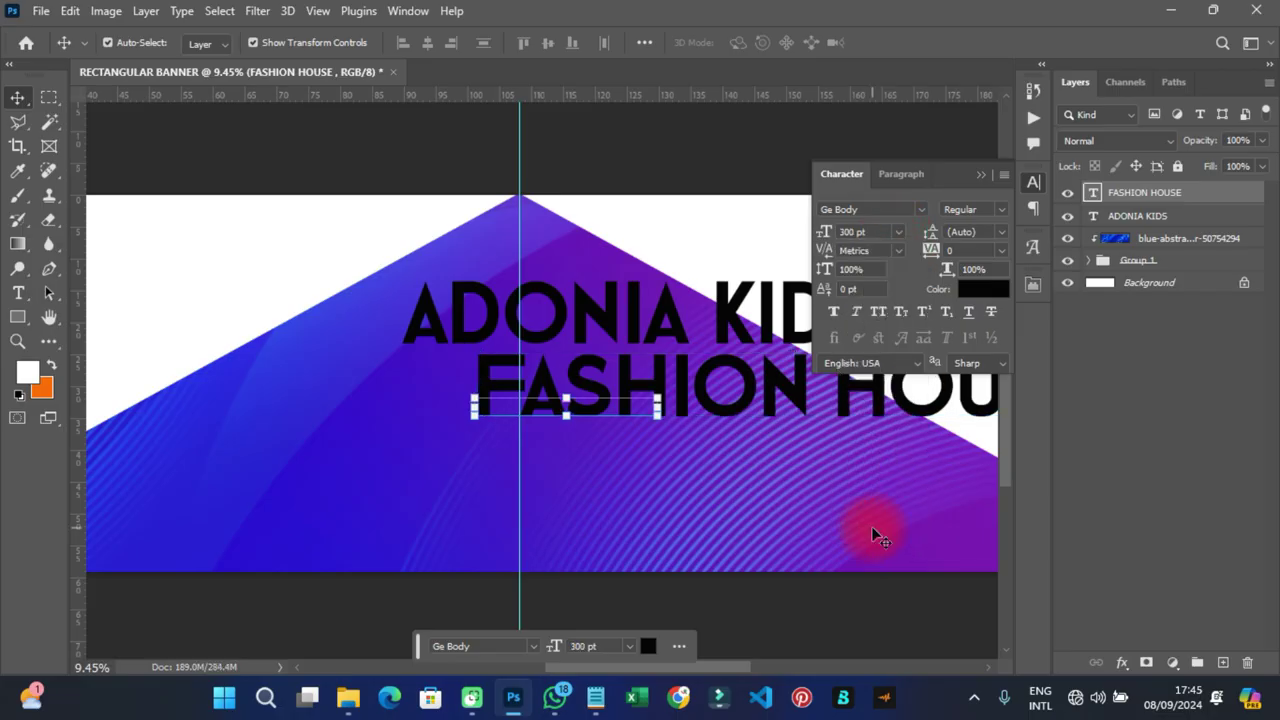
left_click_drag(591, 416, 559, 442)
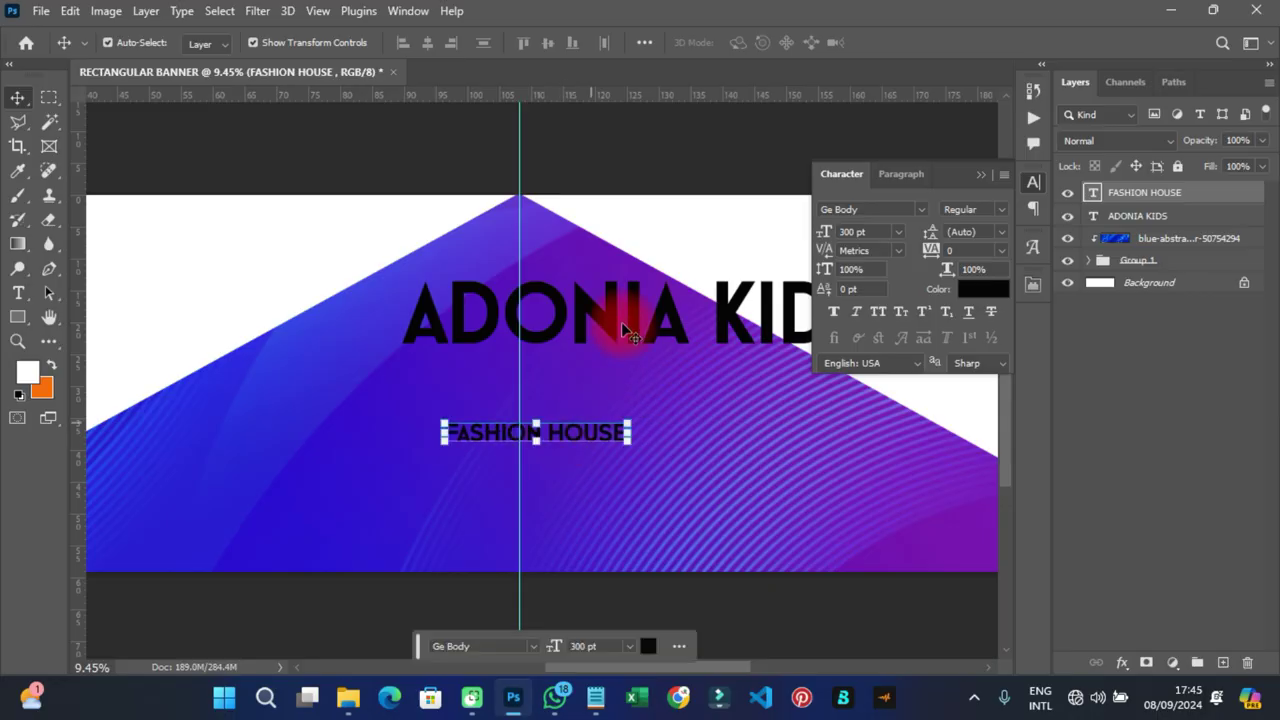
Step: Set ADONIA KIDS to 300 pt and place it just above FASHION HOUSE
left_click(629, 325)
left_click(898, 233)
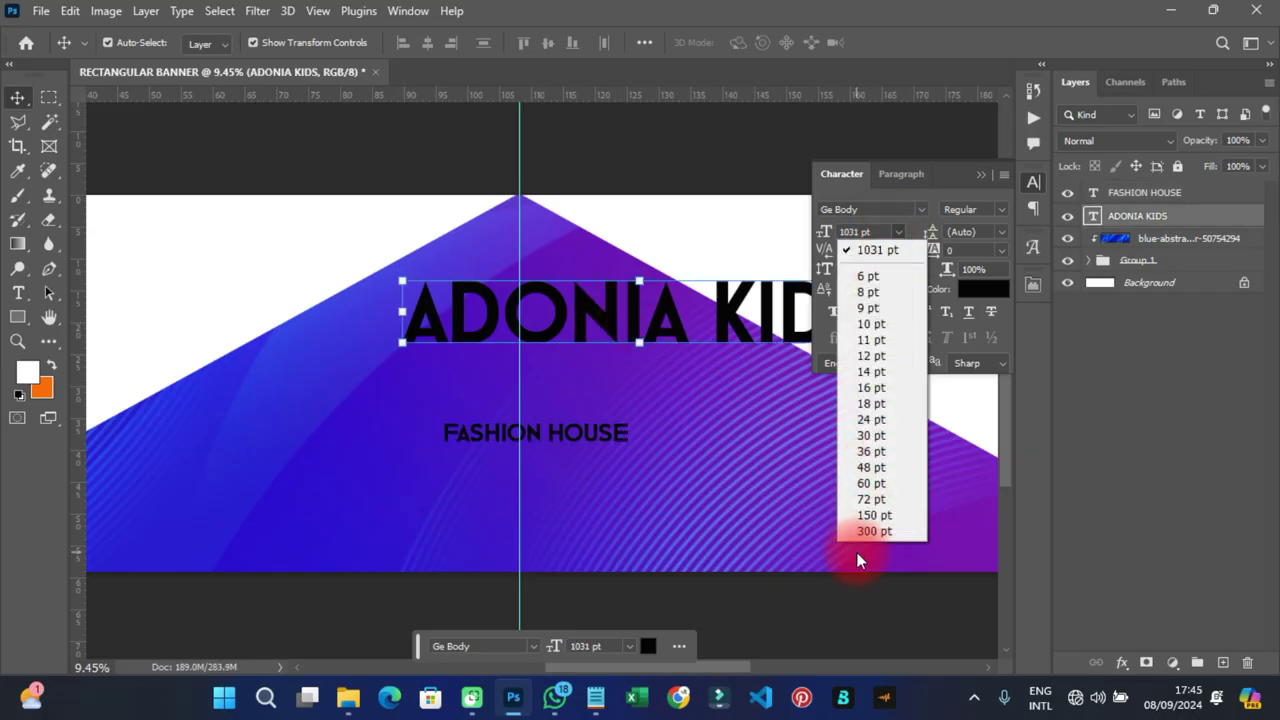
left_click(858, 530)
left_click_drag(484, 323, 556, 391)
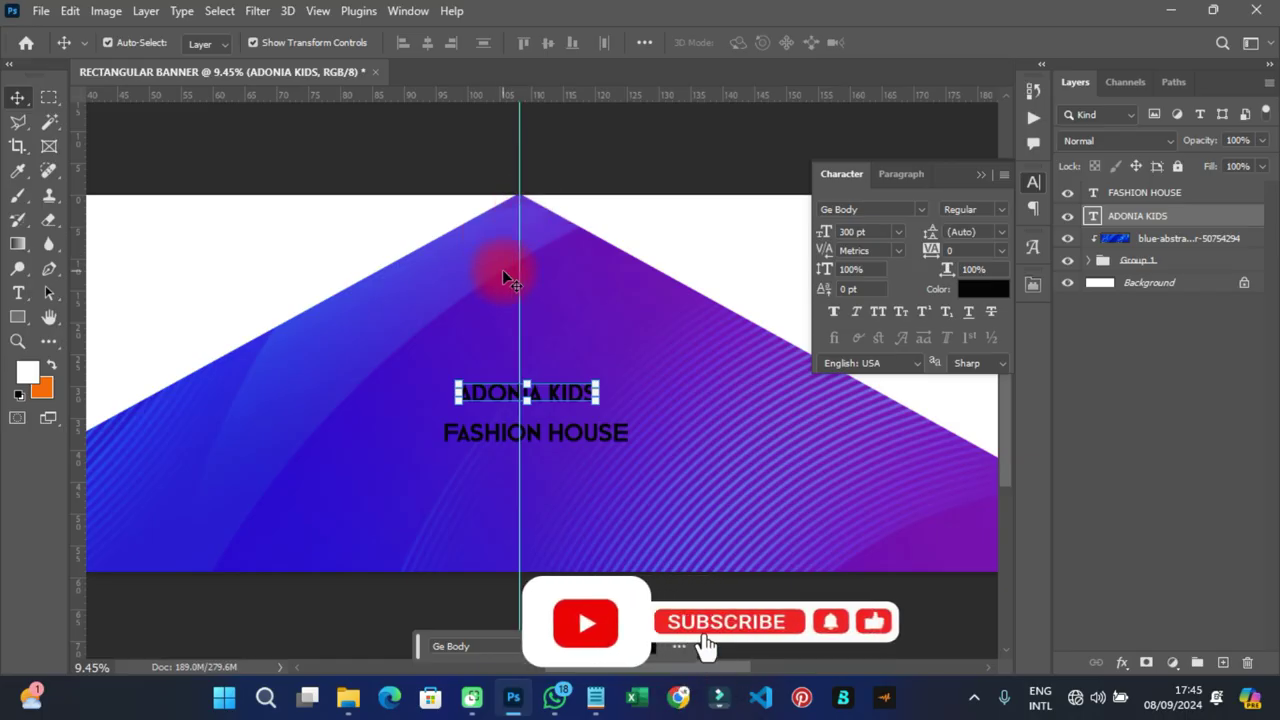
Step: Draw a white rectangle above ADONIA KIDS with 7.06 in rounded top corners and square bottom corners
left_click(17, 318)
left_click_drag(407, 282, 621, 369)
left_click_drag(626, 370, 632, 371)
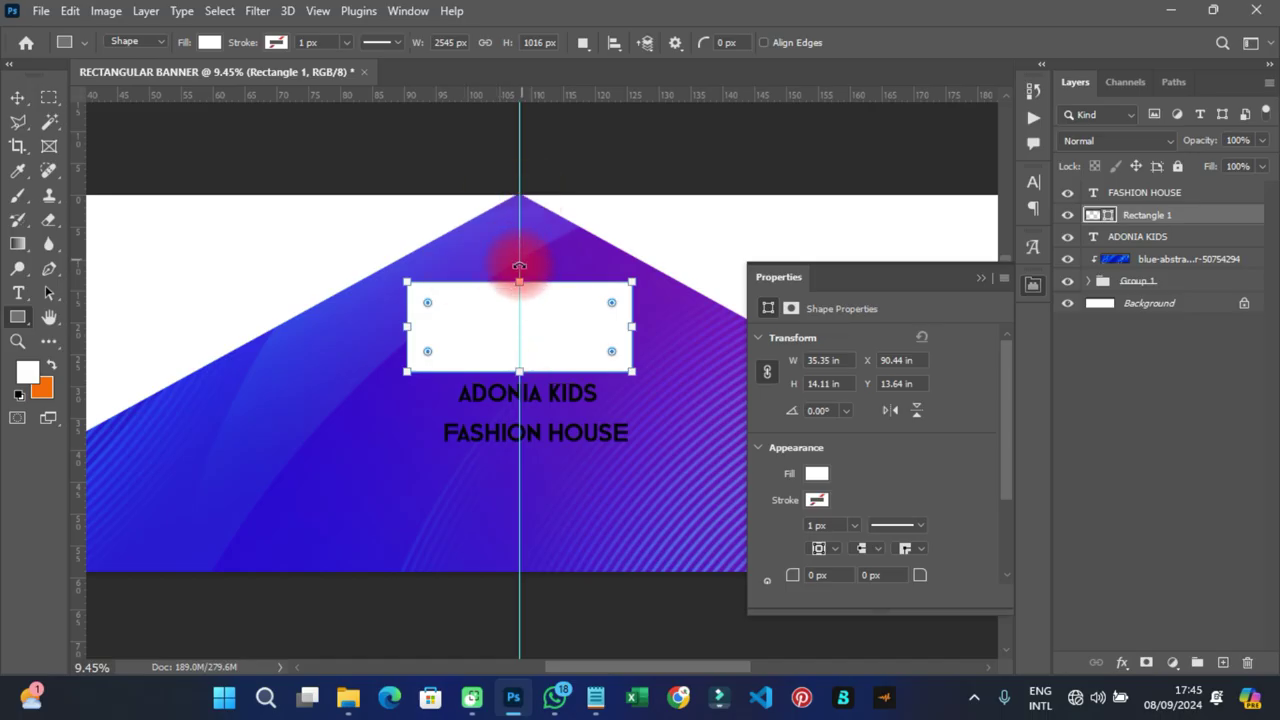
left_click_drag(427, 302, 561, 366)
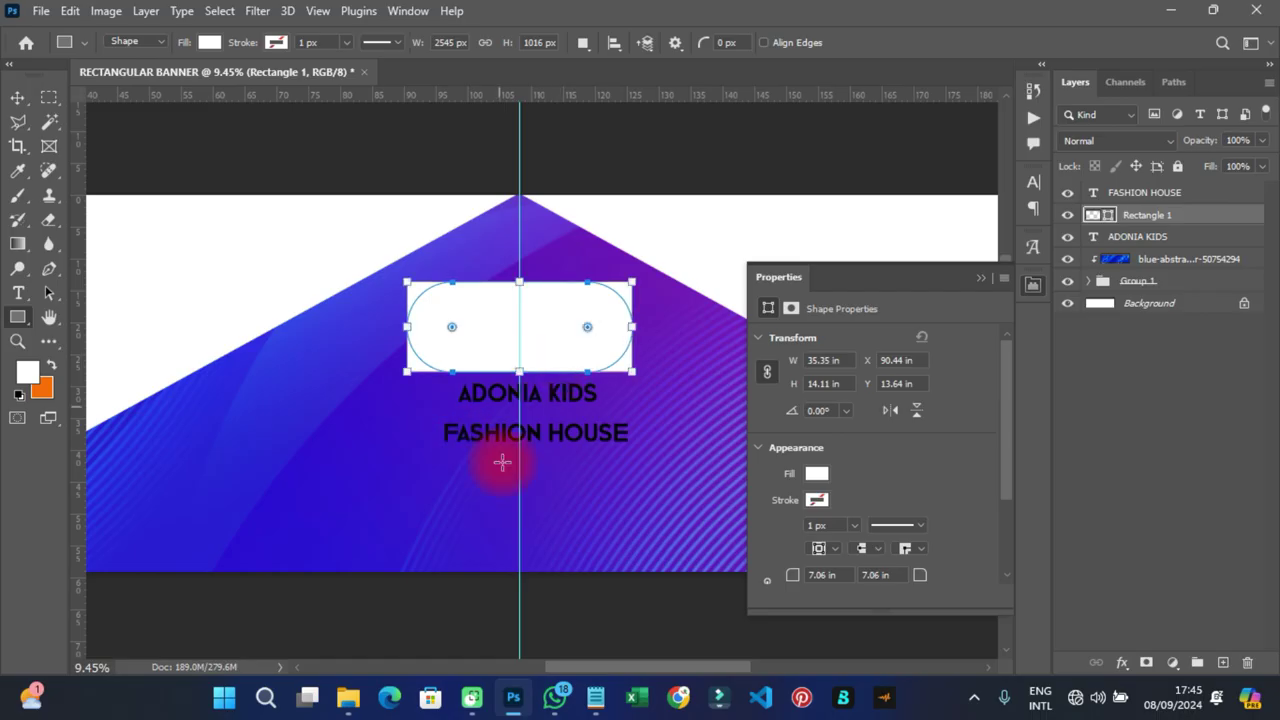
scroll(1006, 495, "down", 3)
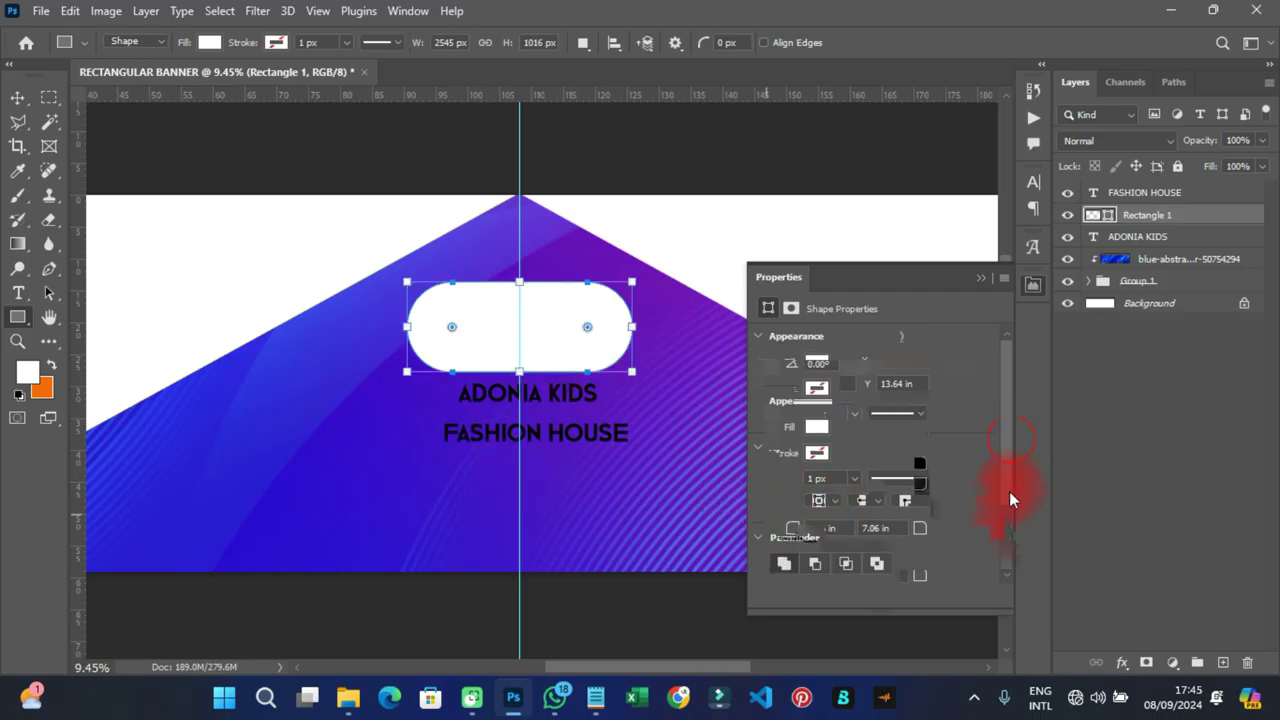
left_click_drag(848, 486, 755, 483)
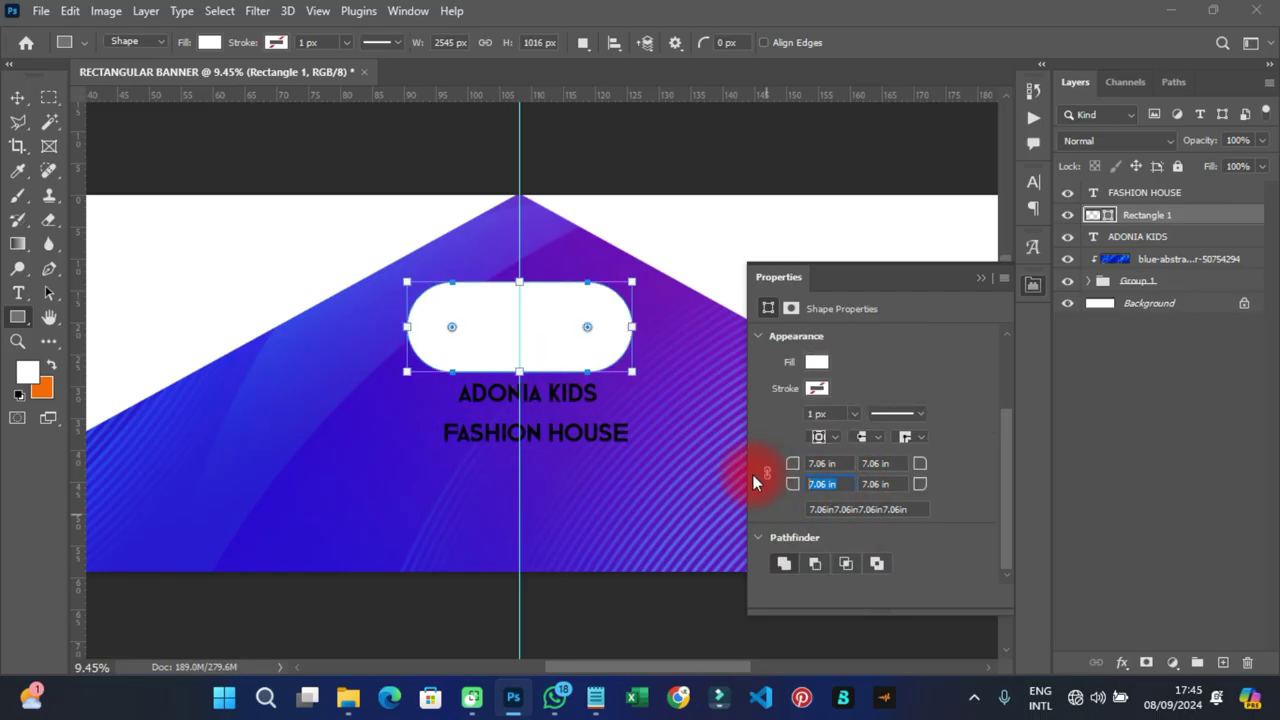
type("0")
key("Tab")
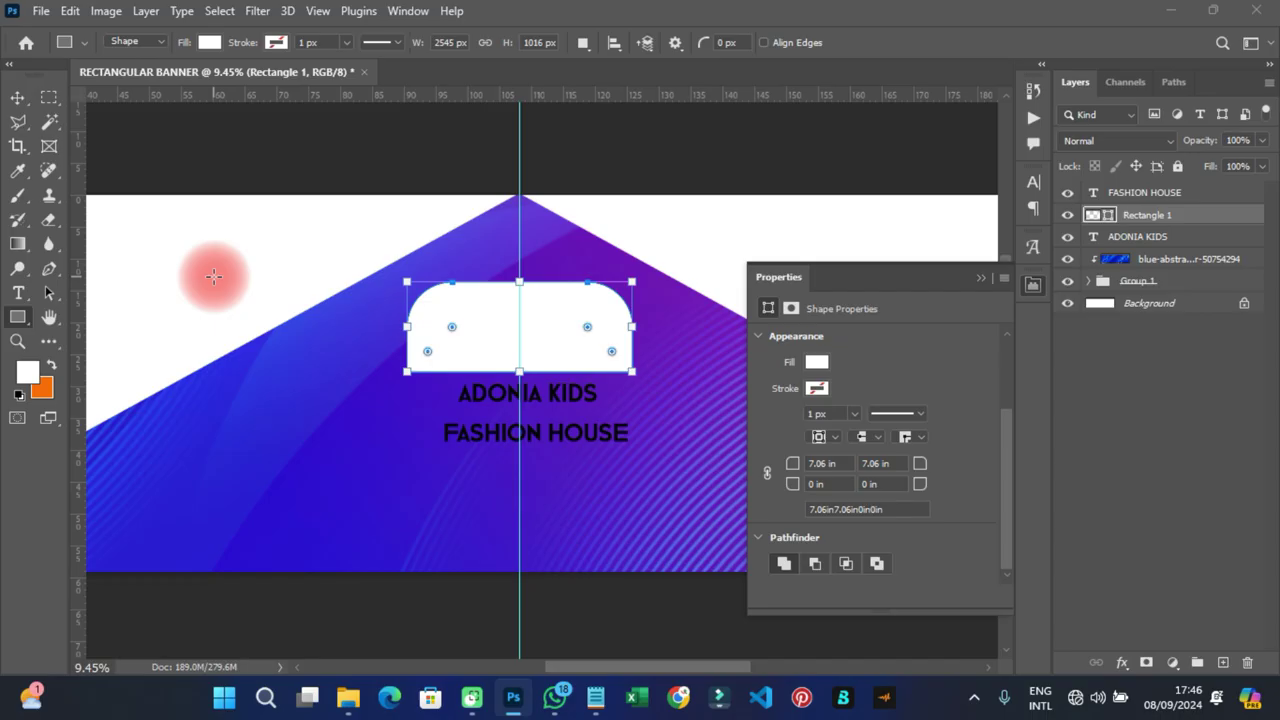
left_click(17, 99)
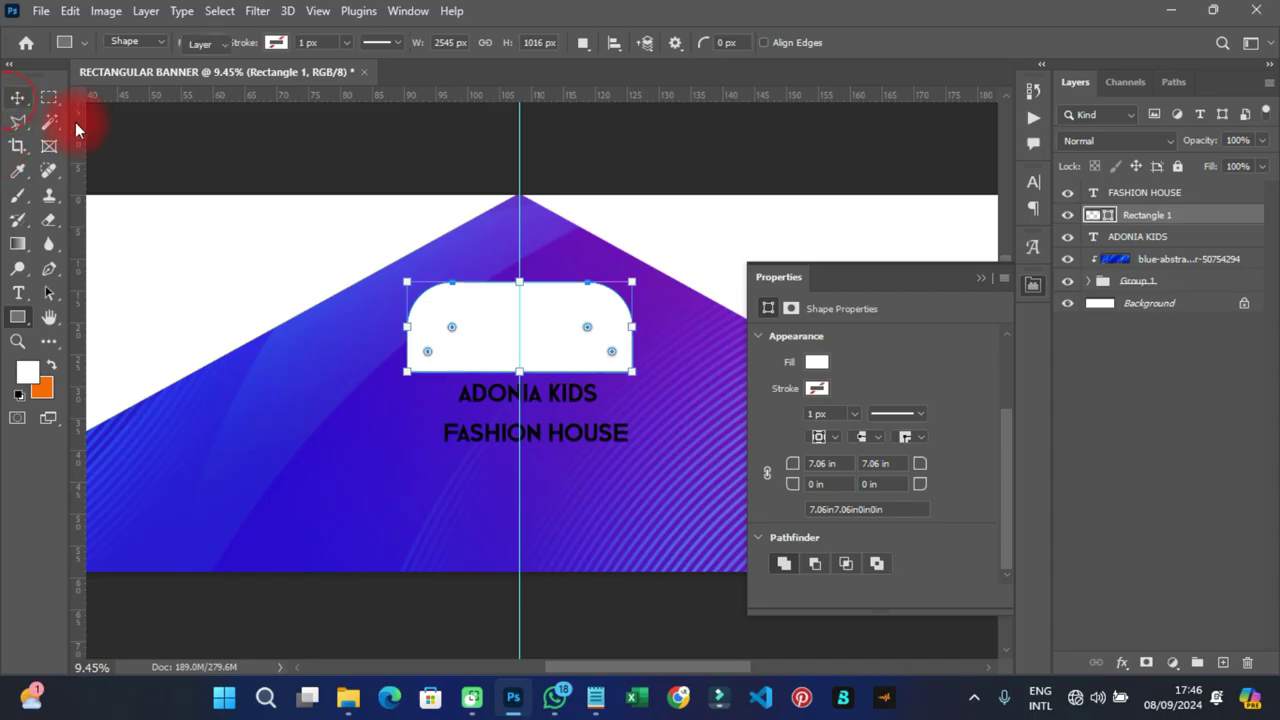
Step: Fill the tab shape with yellow #ffcc00 through the Color Picker
left_click(1030, 289)
left_click(600, 326)
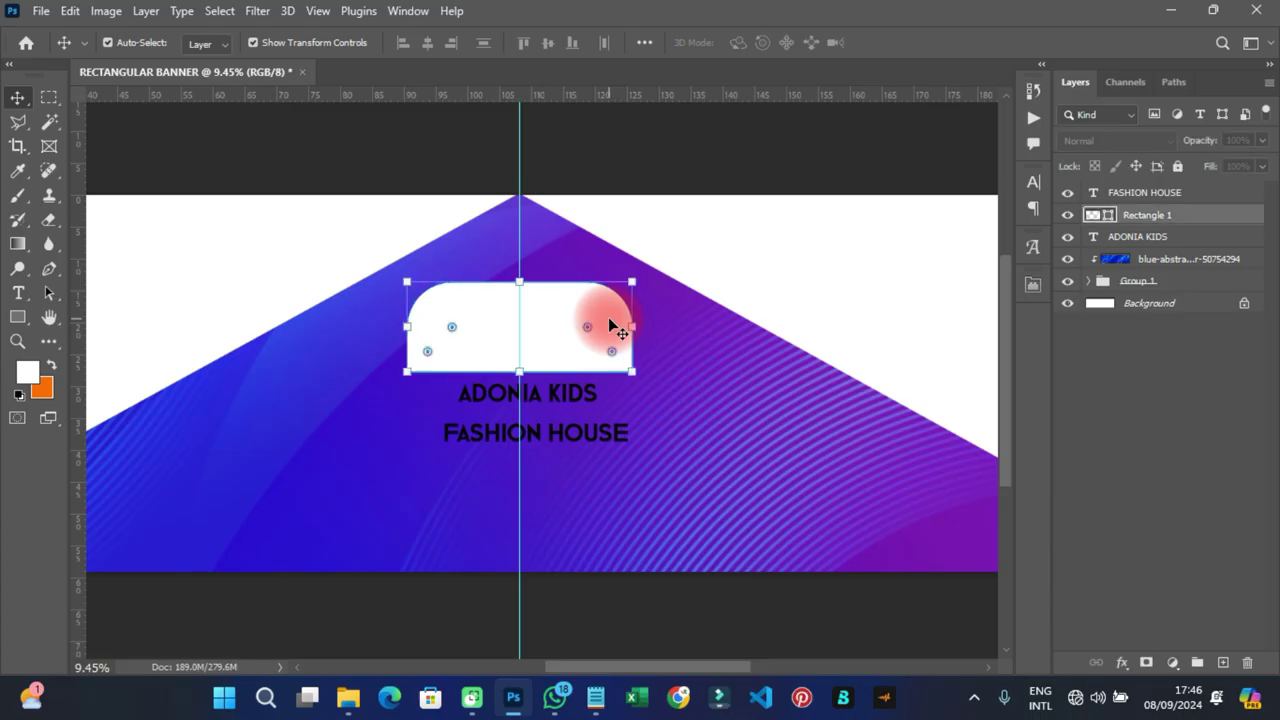
left_click(1034, 184)
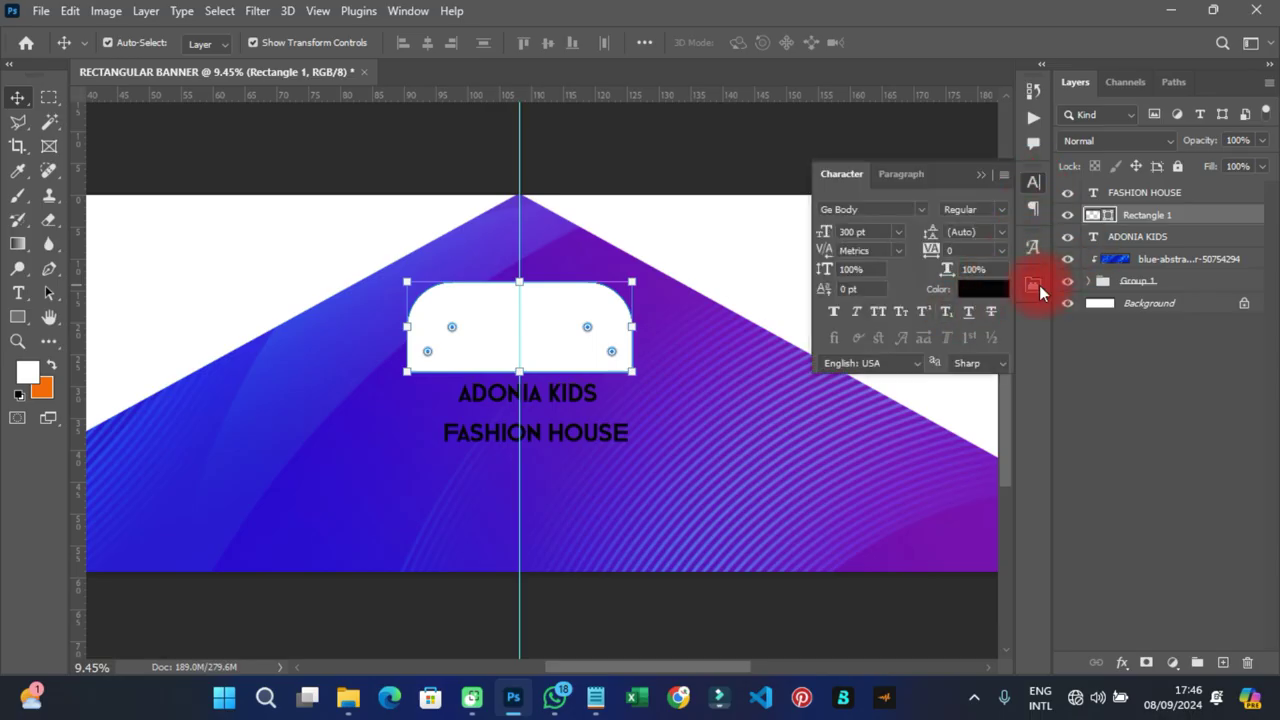
left_click(1036, 289)
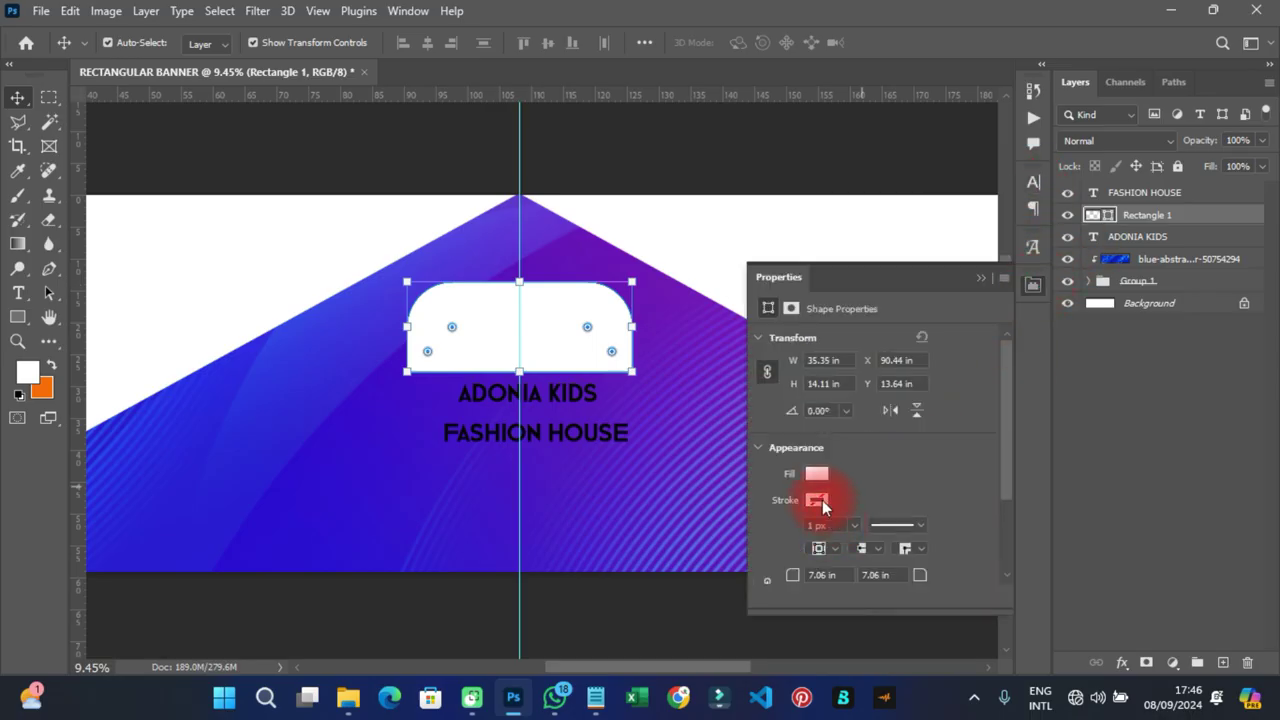
left_click(828, 500)
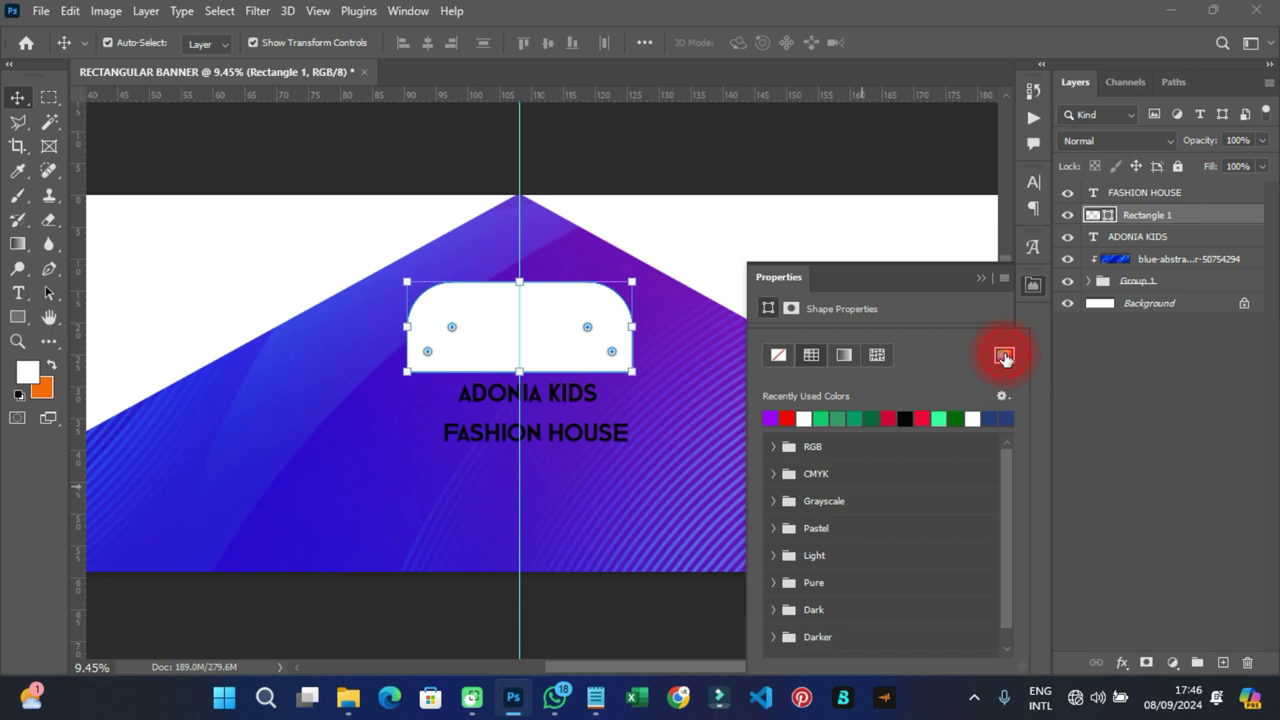
left_click(1004, 357)
left_click(1042, 538)
left_click_drag(996, 336, 1009, 353)
left_click(1191, 296)
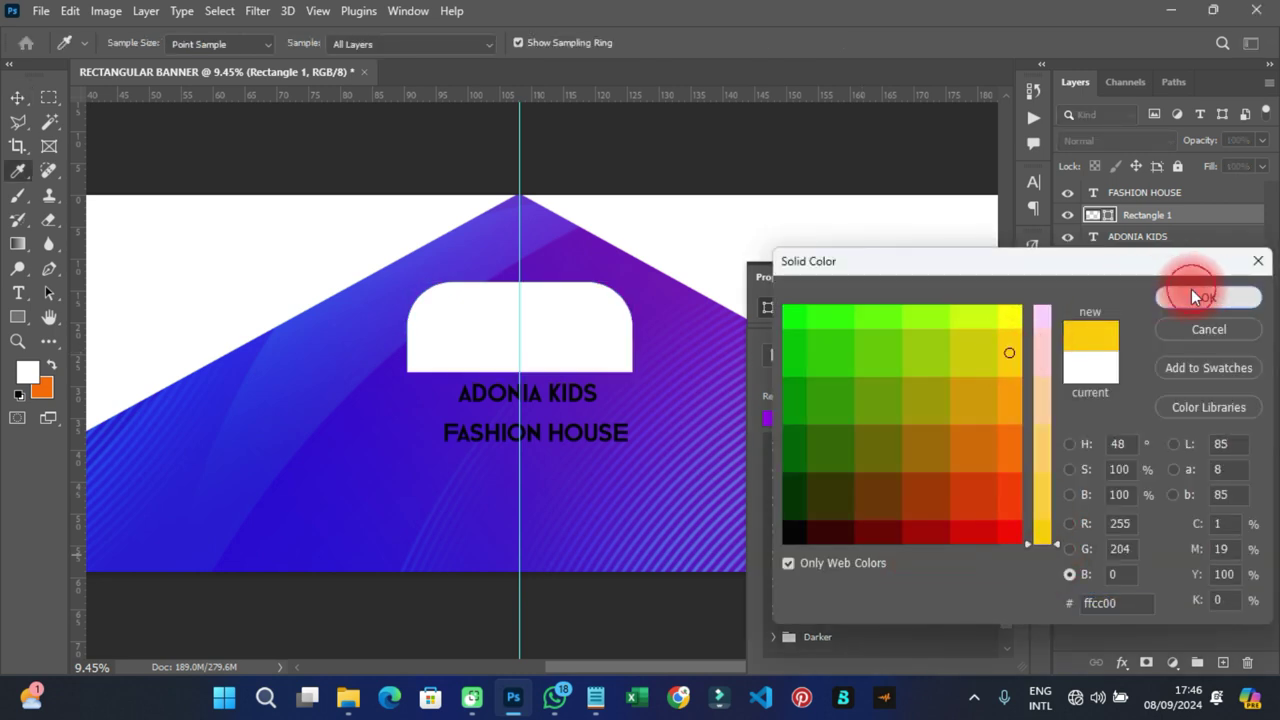
Step: Hide the shape properties, deselect the tab and select the ADONIA KIDS text
left_click(1030, 280)
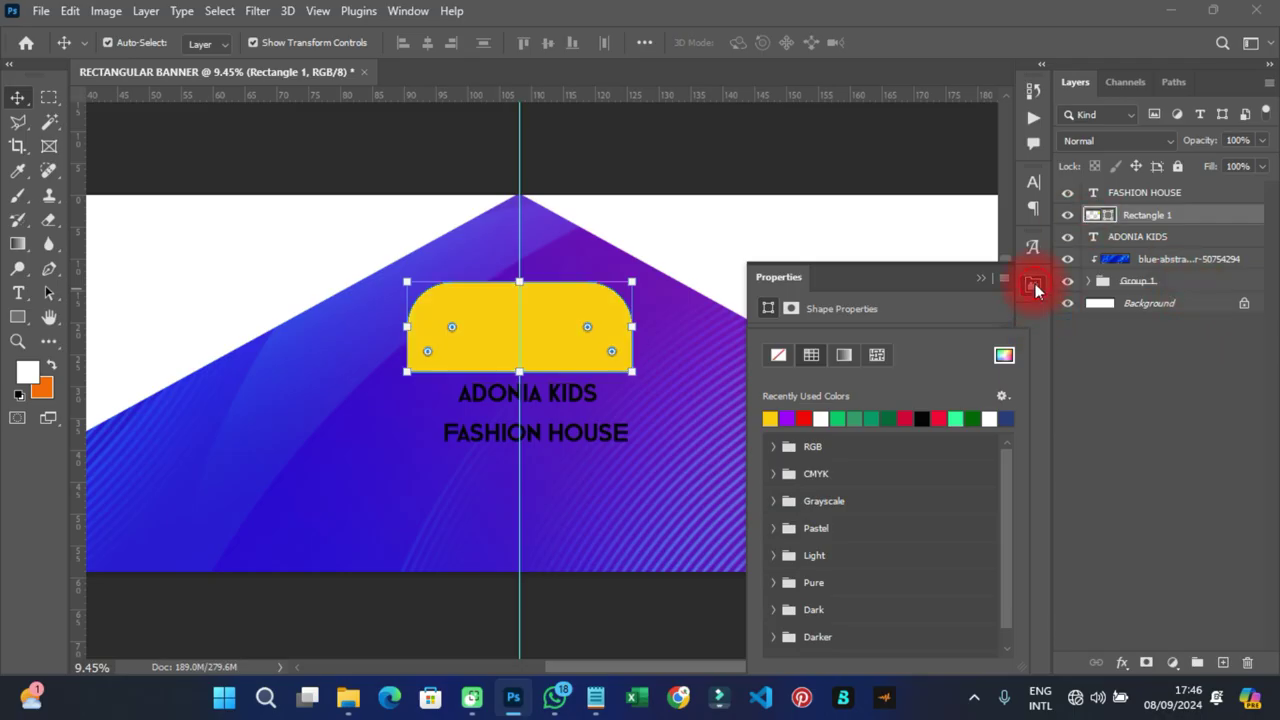
left_click(543, 449)
left_click(550, 400)
Step: Move ADONIA KIDS into the yellow tab and stack it above the tab layer
left_click_drag(550, 400, 541, 325)
left_click_drag(1097, 240, 1131, 205)
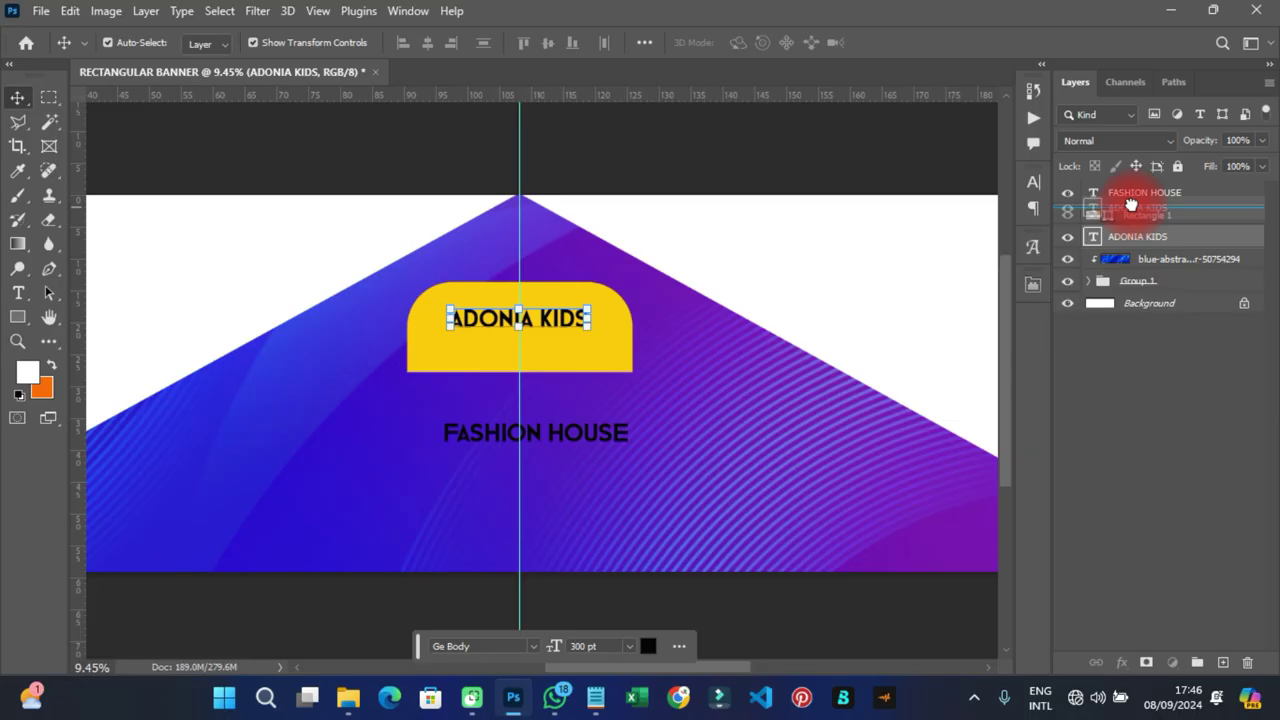
left_click(557, 316)
left_click(520, 319, "ctrl")
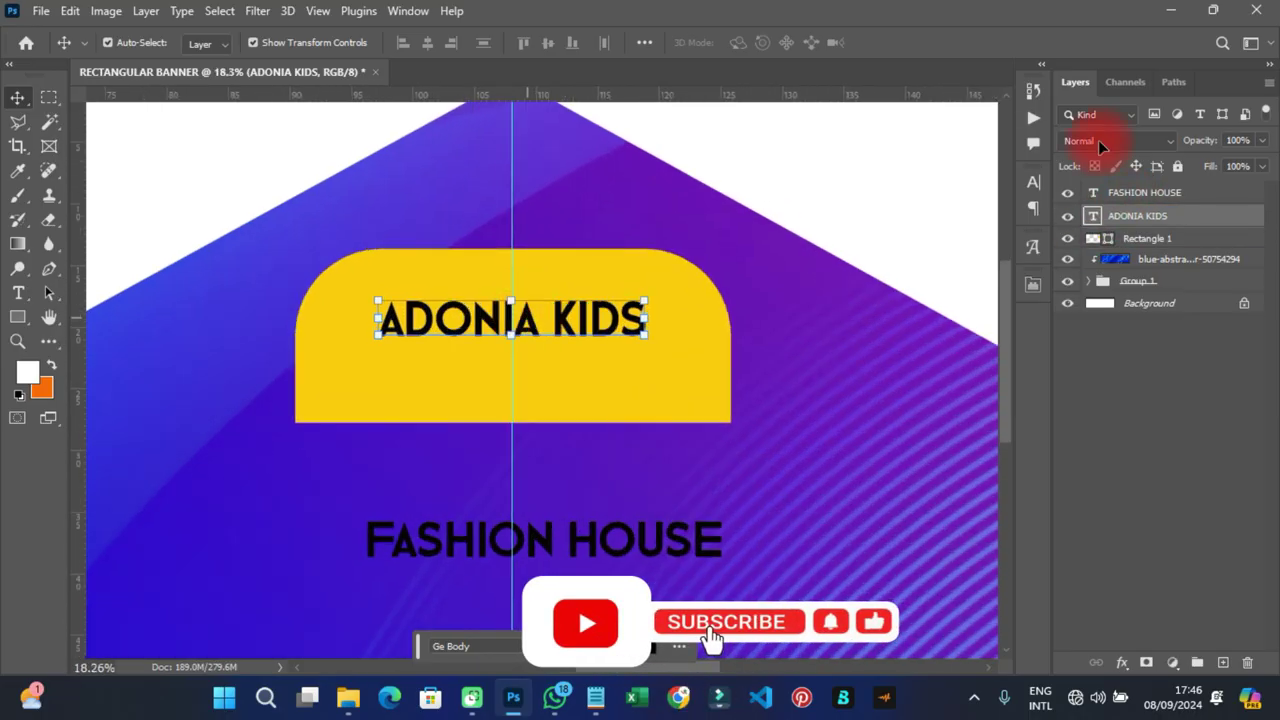
Step: Give ADONIA KIDS the Mickey Mouse PERSONAL USE font at 500 pt and centre it on the tab
left_click(1033, 181)
left_click(921, 212)
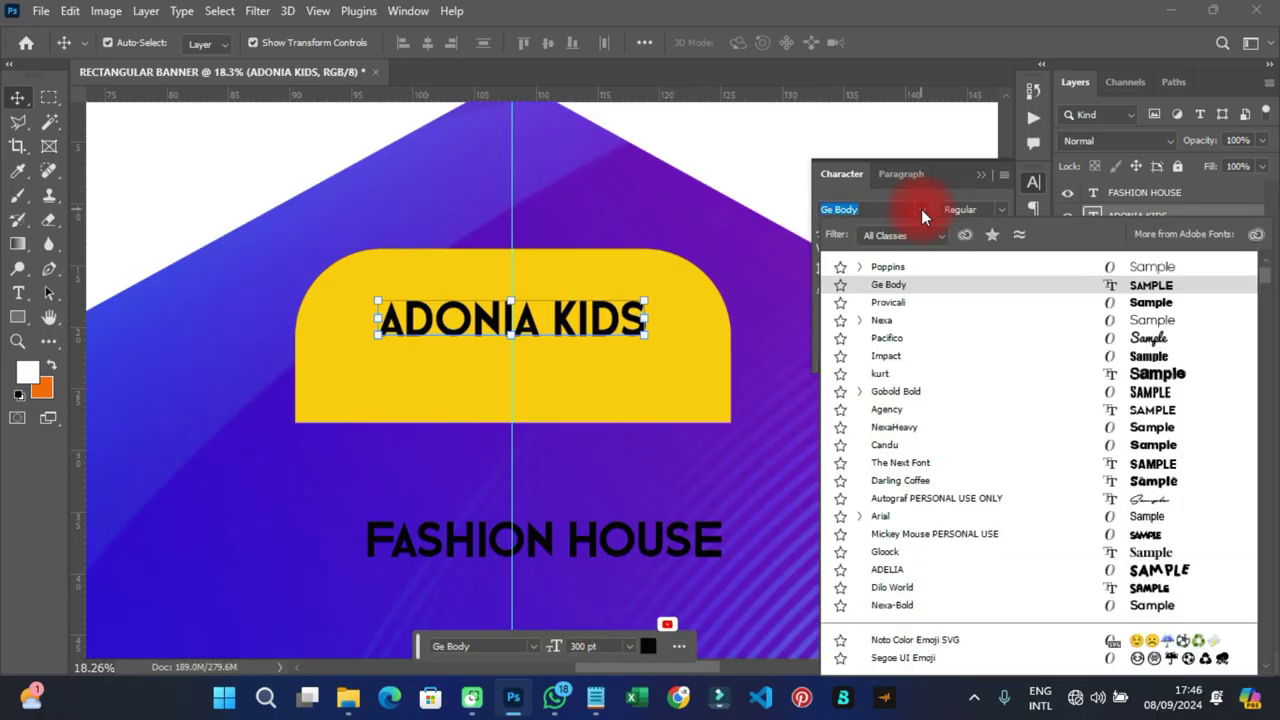
left_click(910, 535)
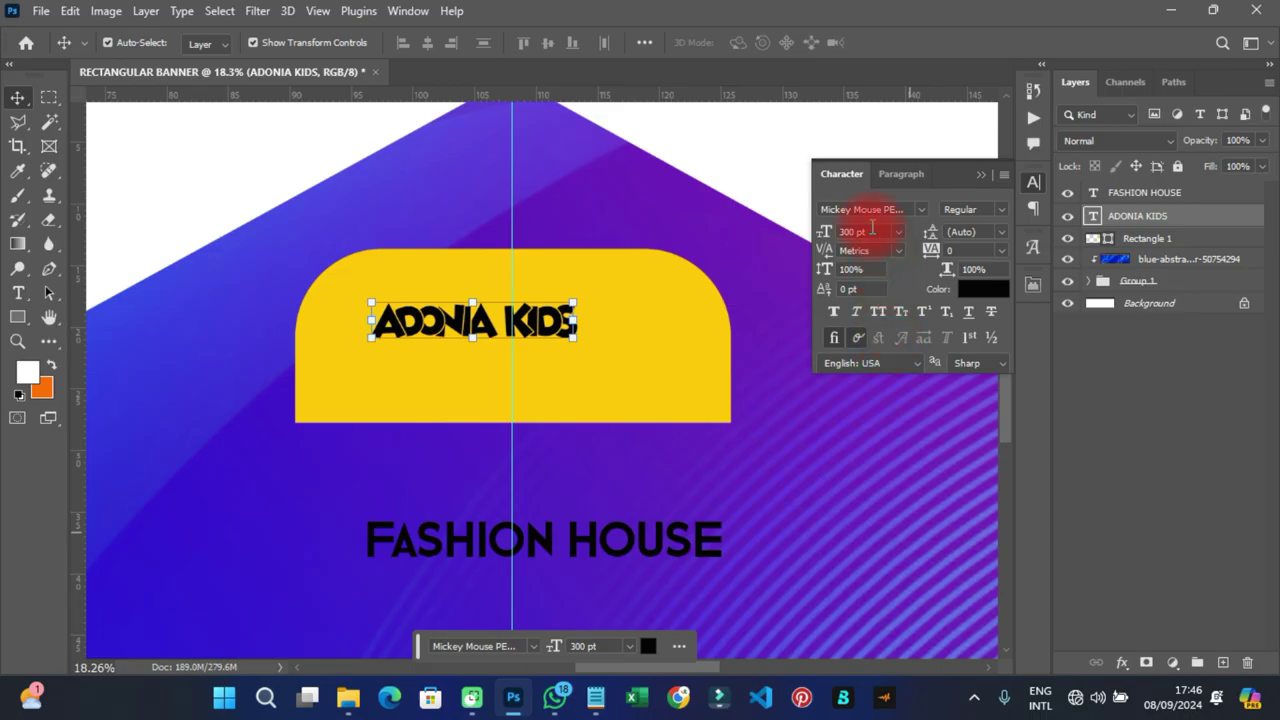
left_click(822, 233)
key("Return")
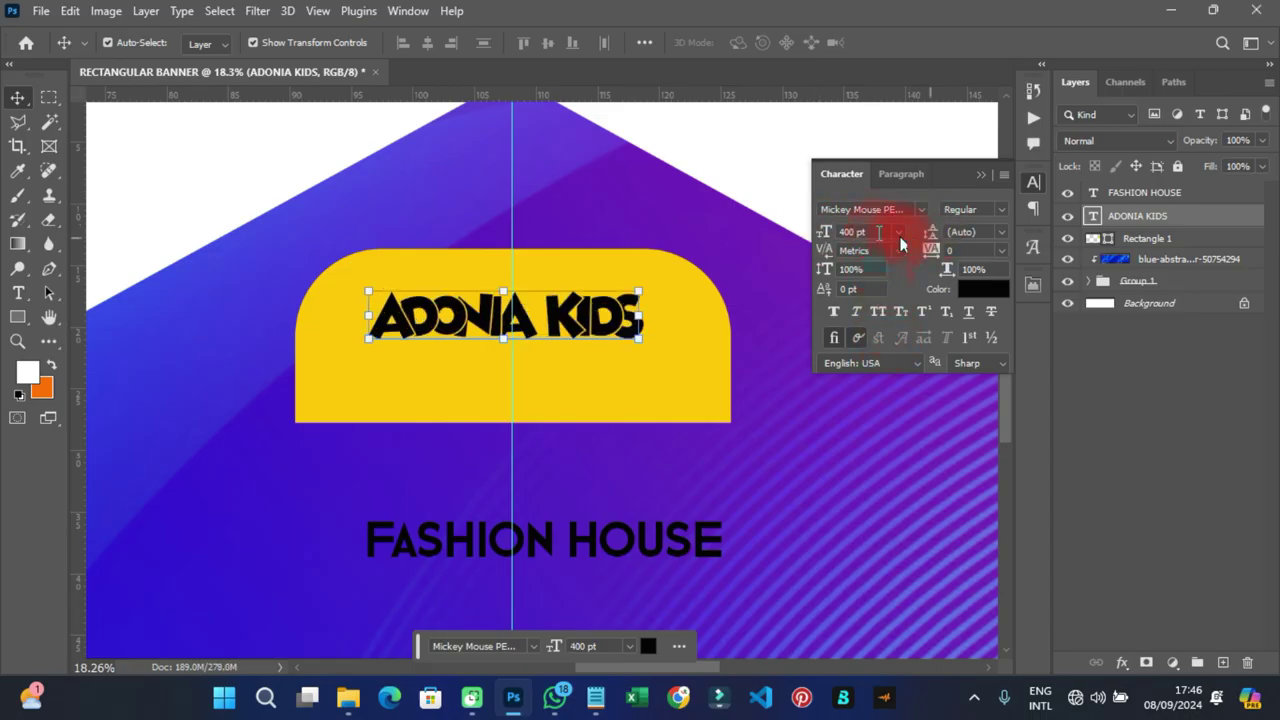
left_click(878, 233)
key("Return")
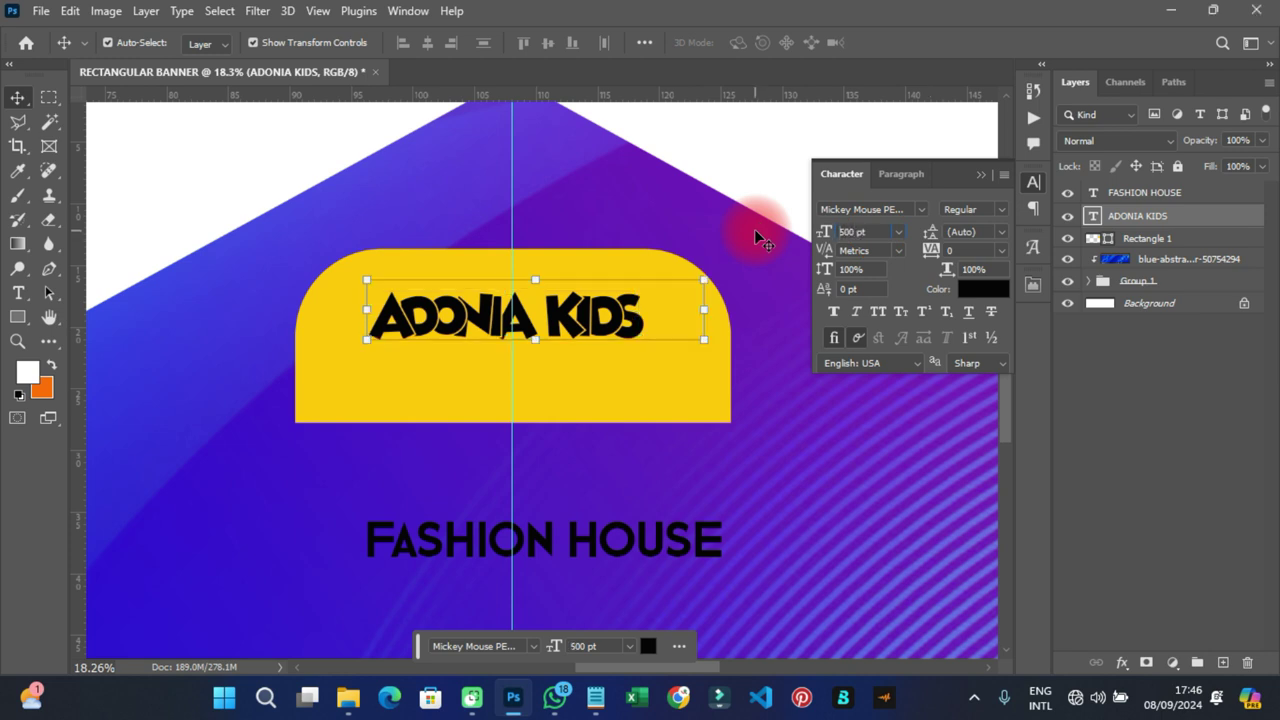
left_click_drag(757, 238, 568, 308)
left_click_drag(537, 540, 506, 373)
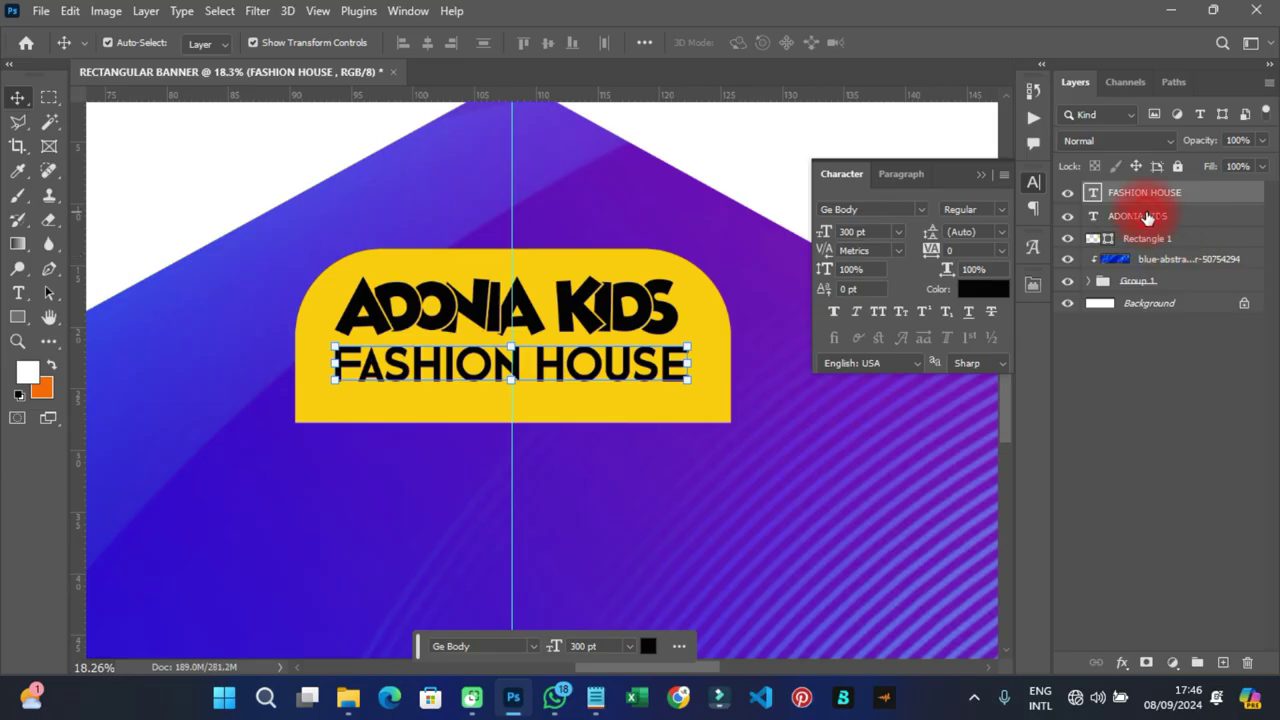
Step: Scale ADONIA KIDS and FASHION HOUSE together by 110.55% so they fill the yellow tab
left_click(1147, 218, "ctrl")
mouse_move(687, 380)
left_mouse_down()
mouse_move(703, 393)
mouse_move(698, 382)
left_mouse_up()
left_click_drag(605, 303, 575, 335)
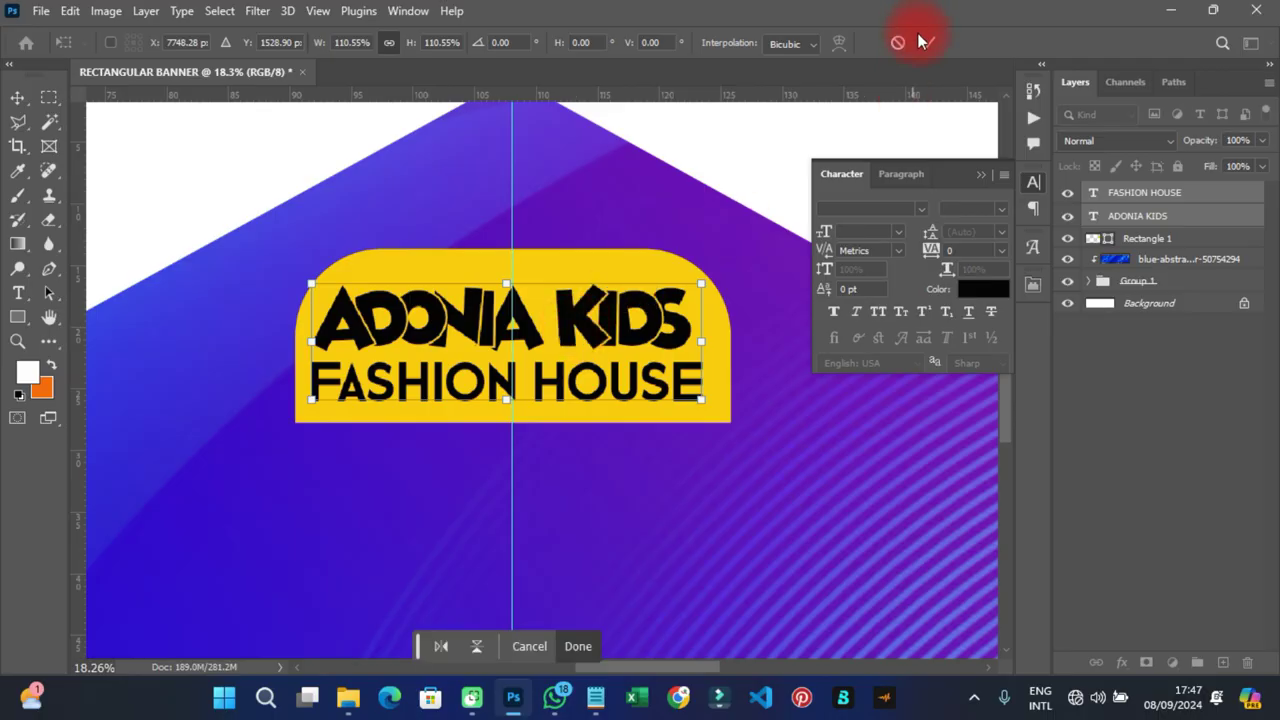
left_click(553, 222)
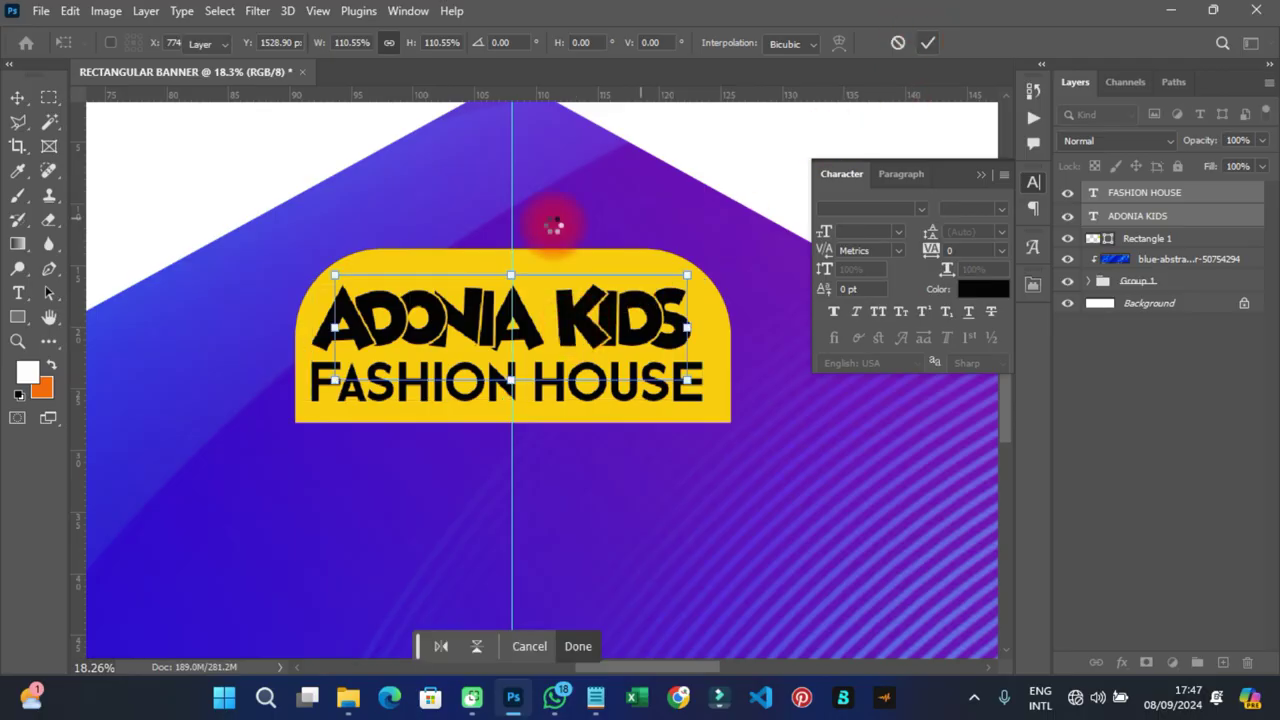
key("Return")
scroll(552, 226, "down", 5)
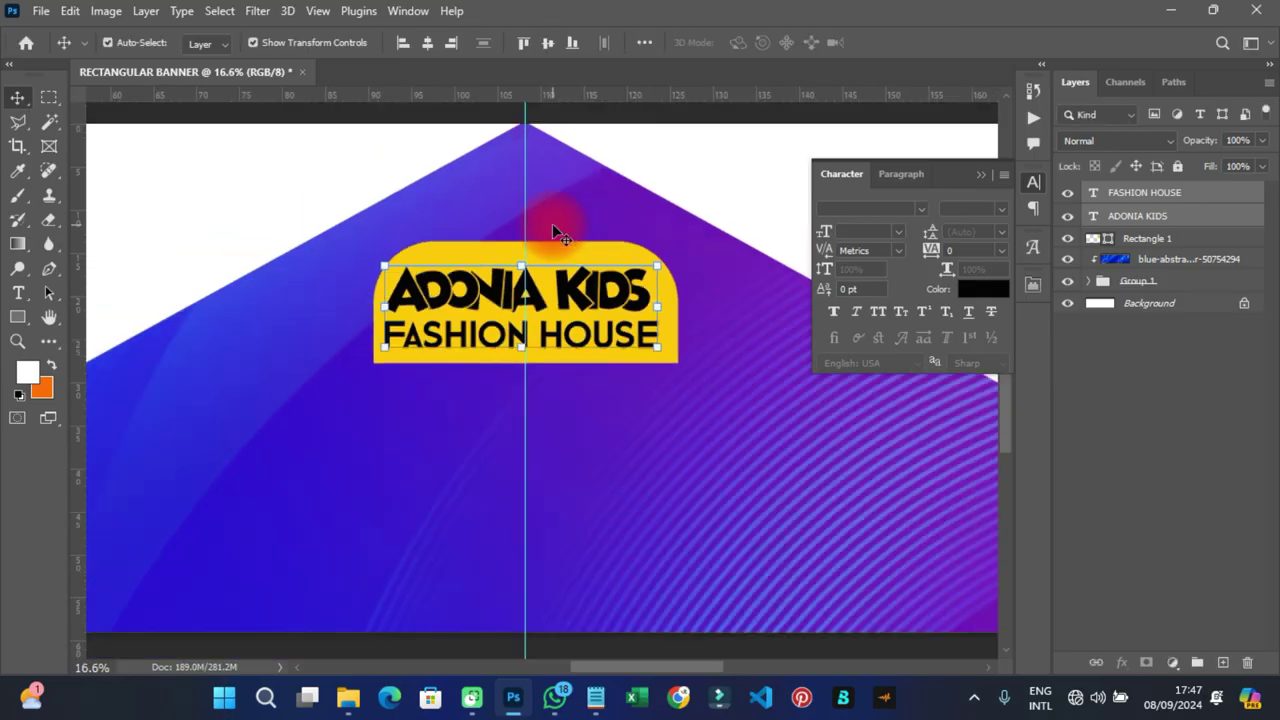
scroll(608, 345, "up", 2)
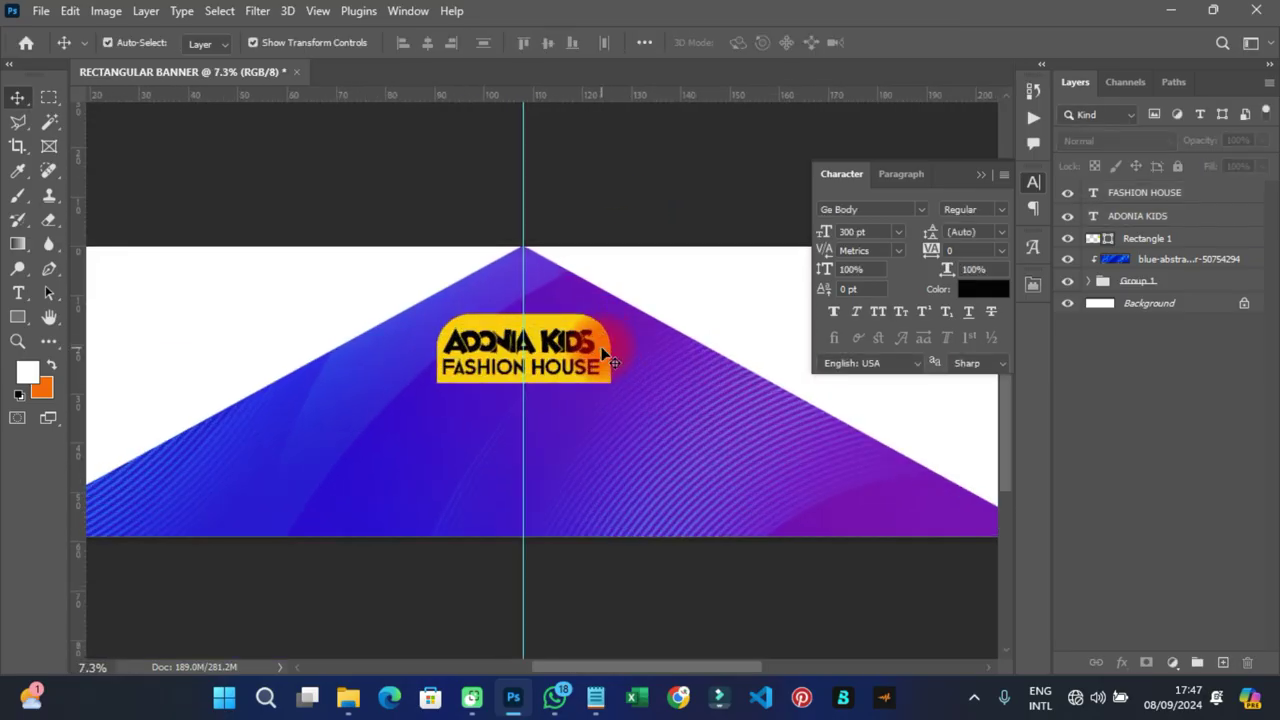
Step: Copy the phone and location lines from details.txt in Notepad, then return to the banner
left_click(596, 697)
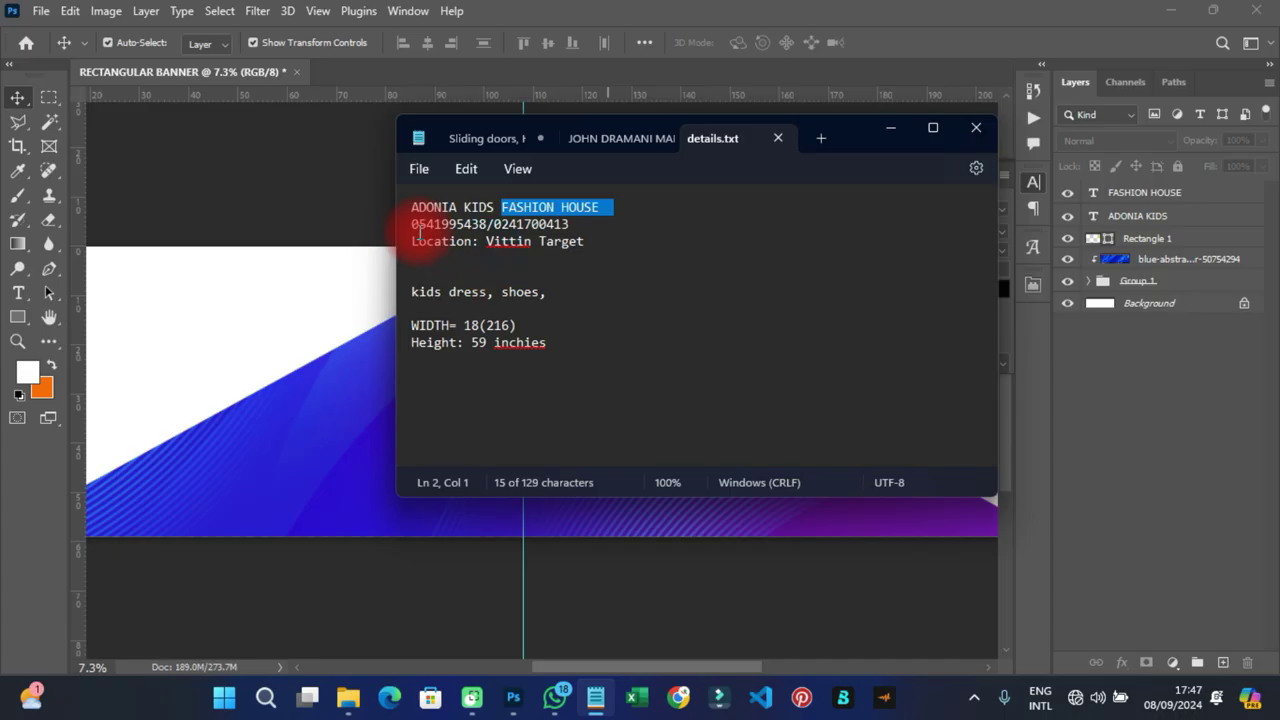
left_click_drag(413, 228, 580, 250)
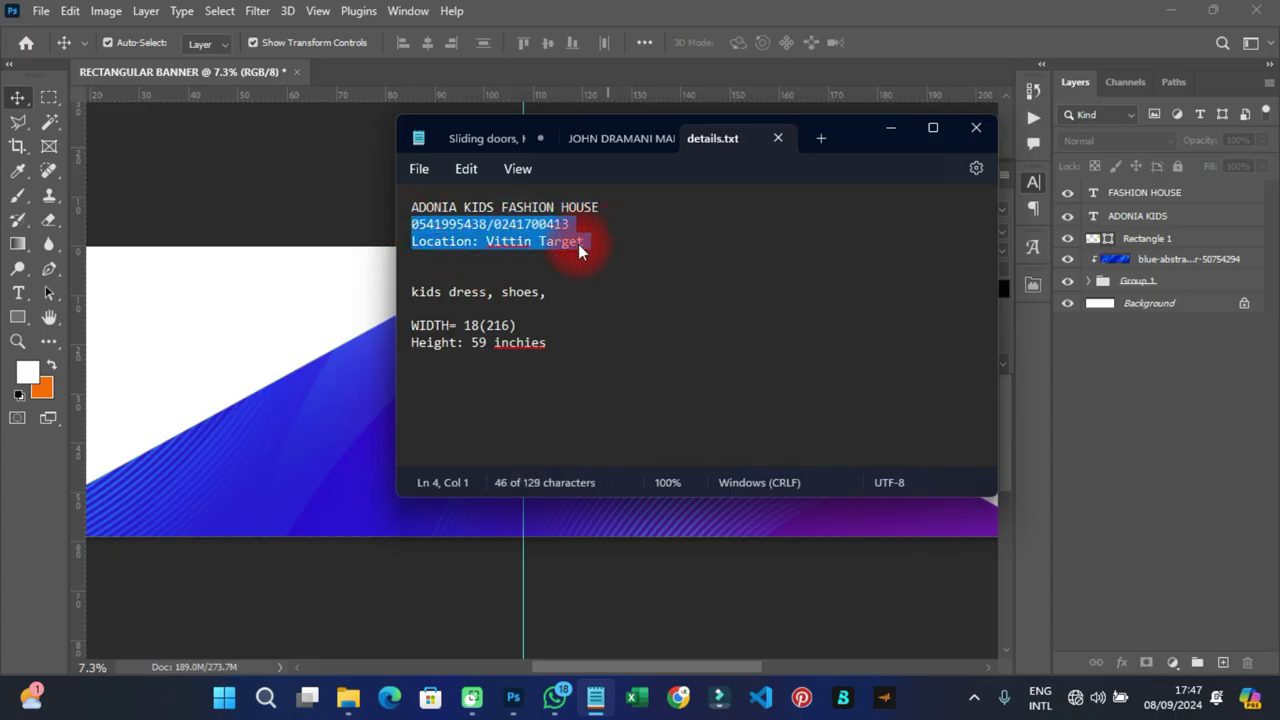
right_click(580, 250)
left_click(623, 111)
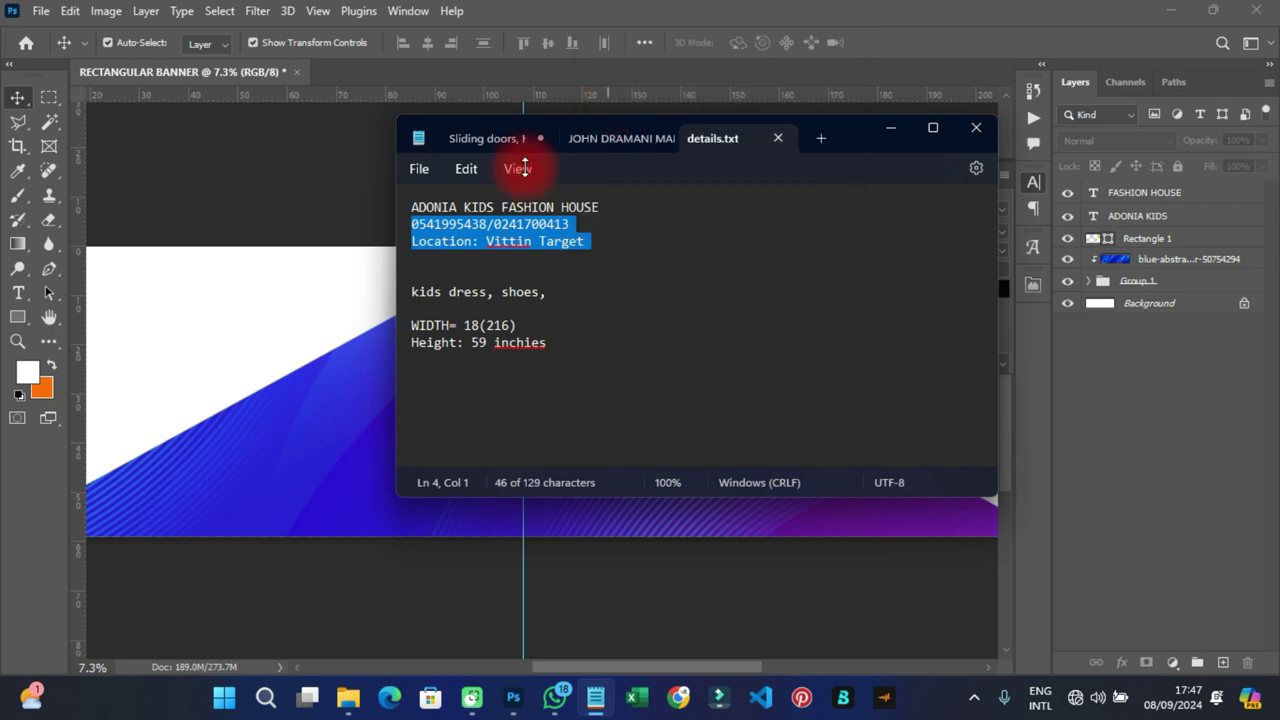
left_click(337, 205)
left_click(18, 292)
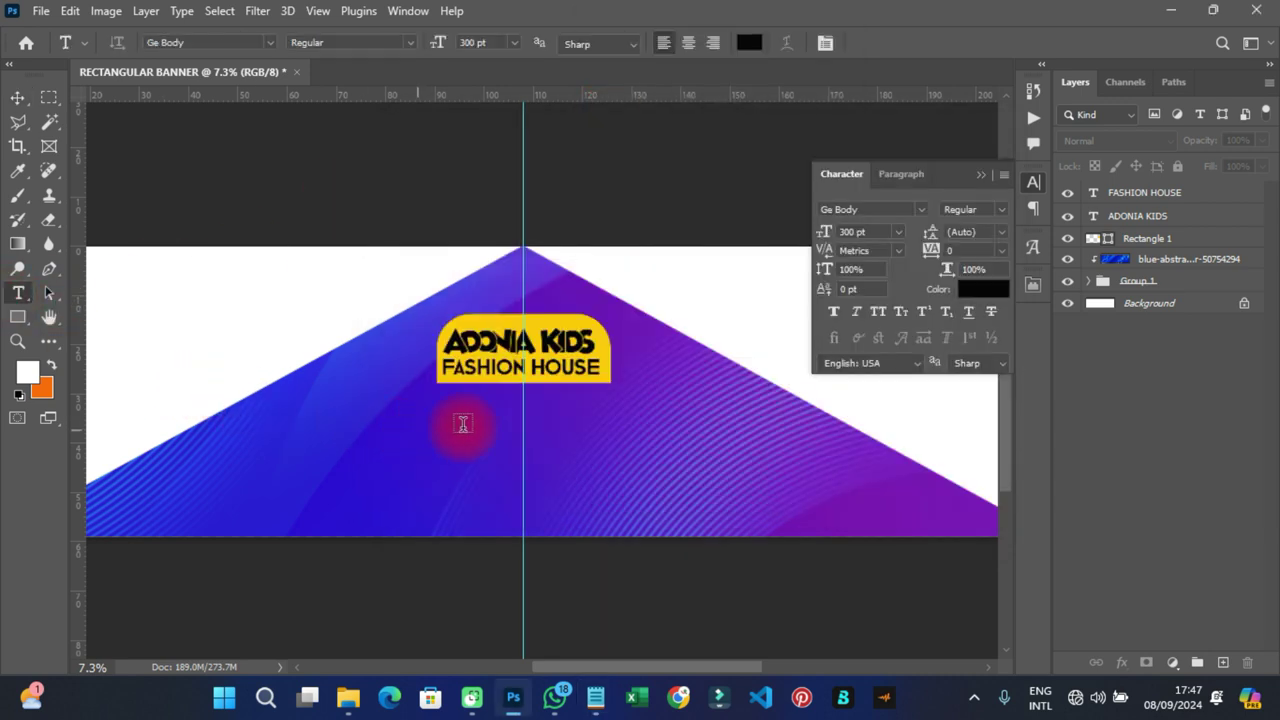
Step: Paste the phone and location lines as text under the yellow tab and color them white
left_click(463, 425)
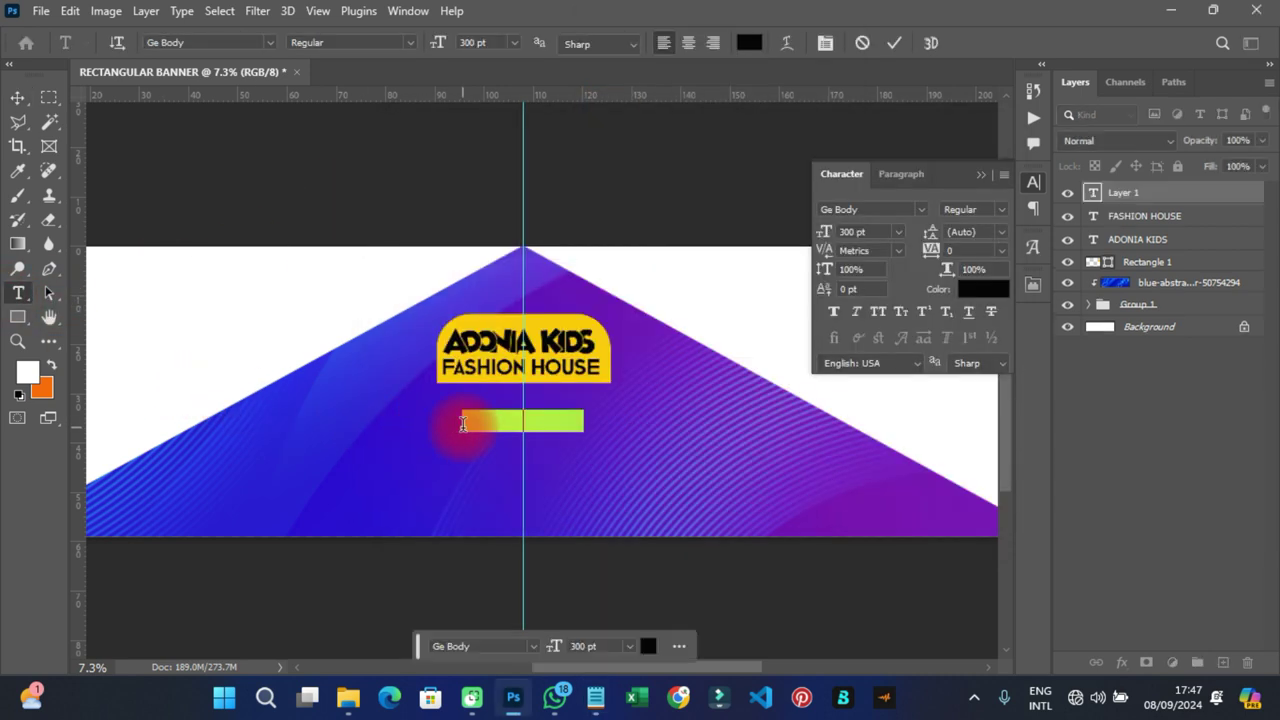
right_click(463, 425)
left_click(498, 125)
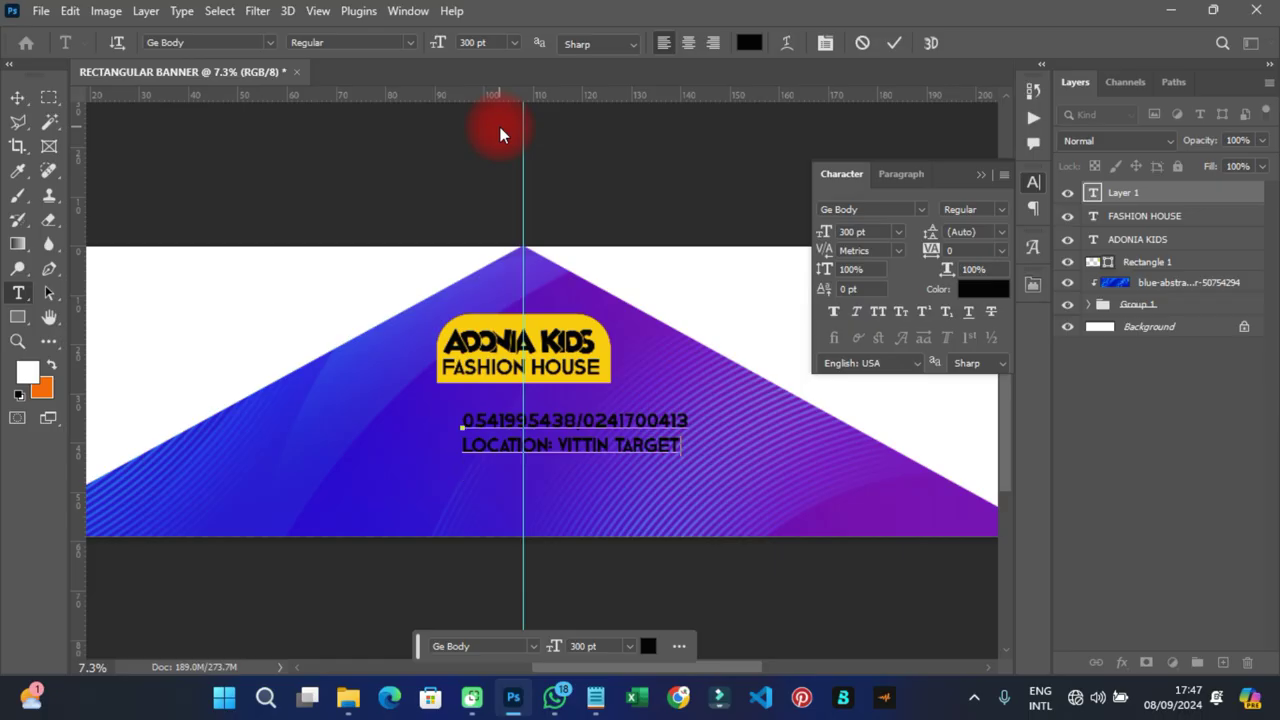
left_click(18, 99)
left_click_drag(572, 432, 530, 411)
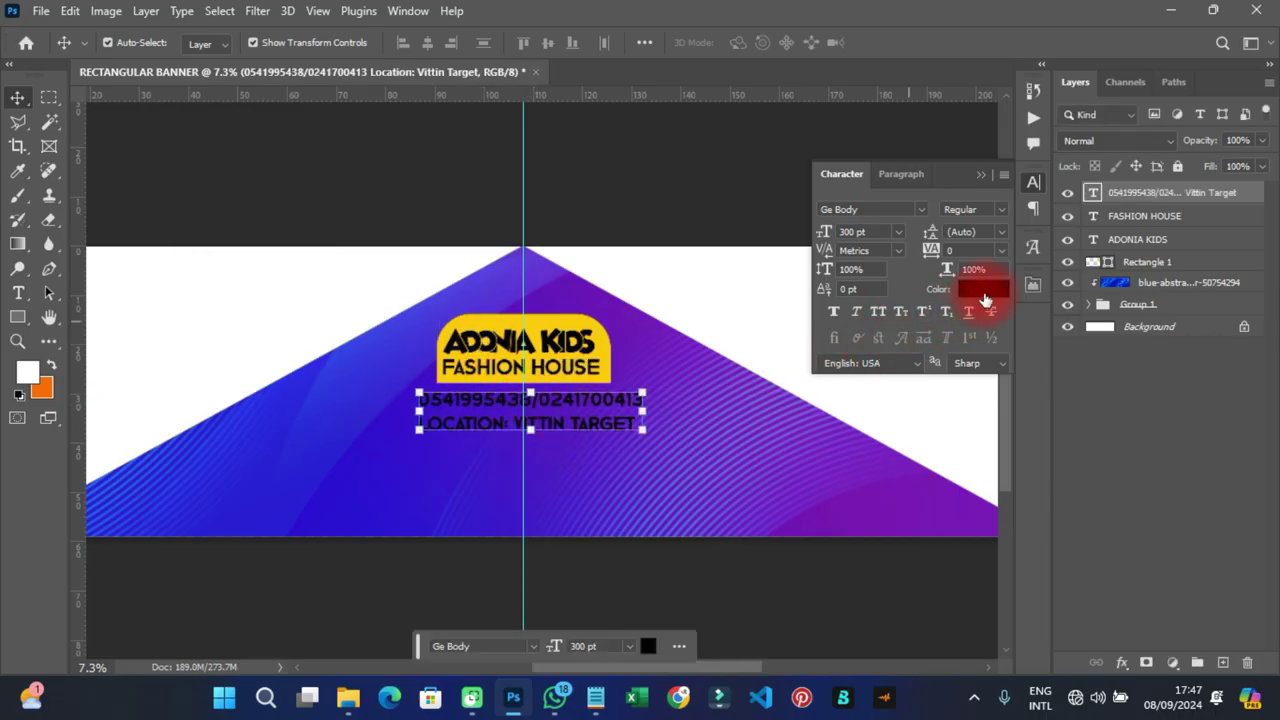
left_click(983, 289)
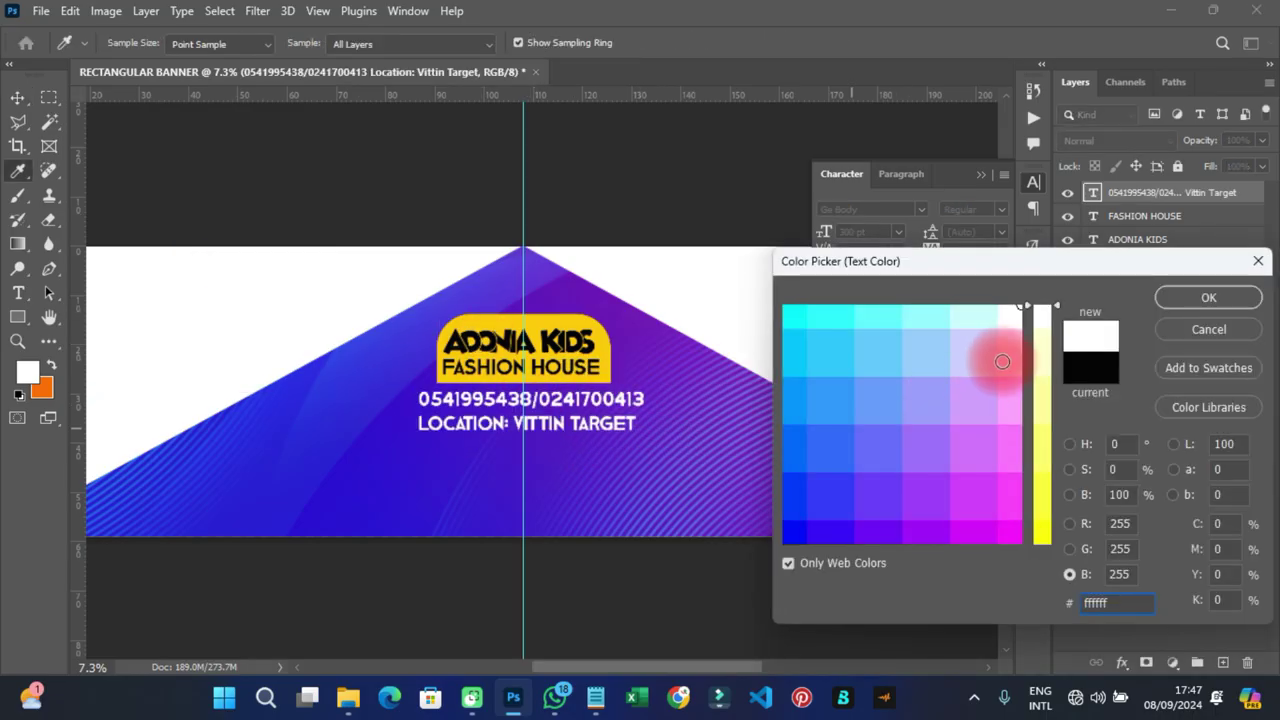
left_click(1203, 300)
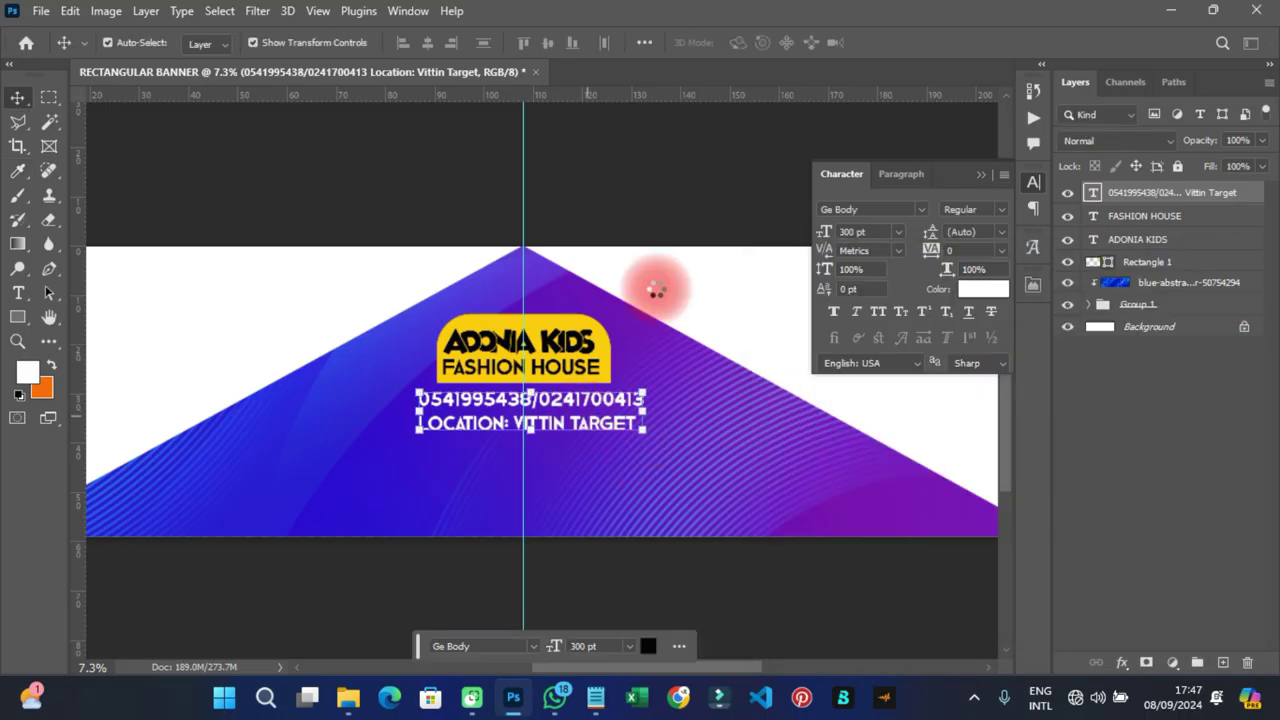
scroll(497, 480, "up", 3)
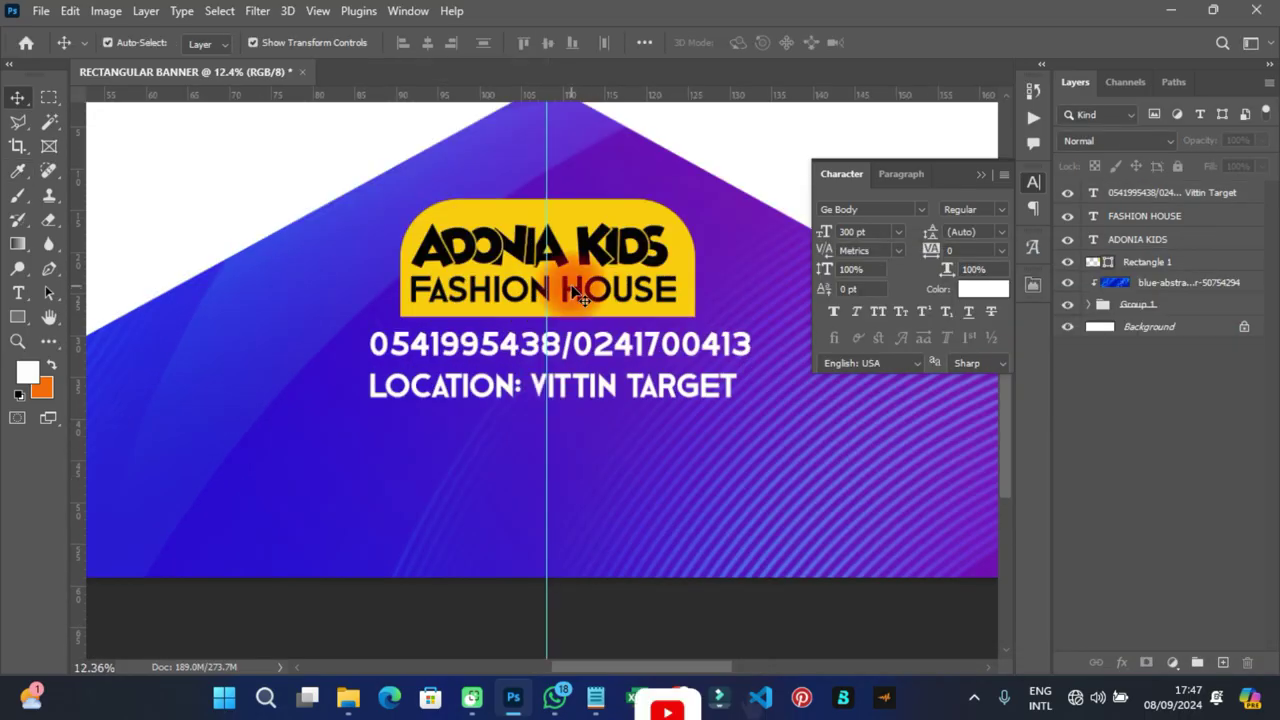
Step: Zoom out, close the Character panel, clear the selection and open the File menu
left_click(584, 212)
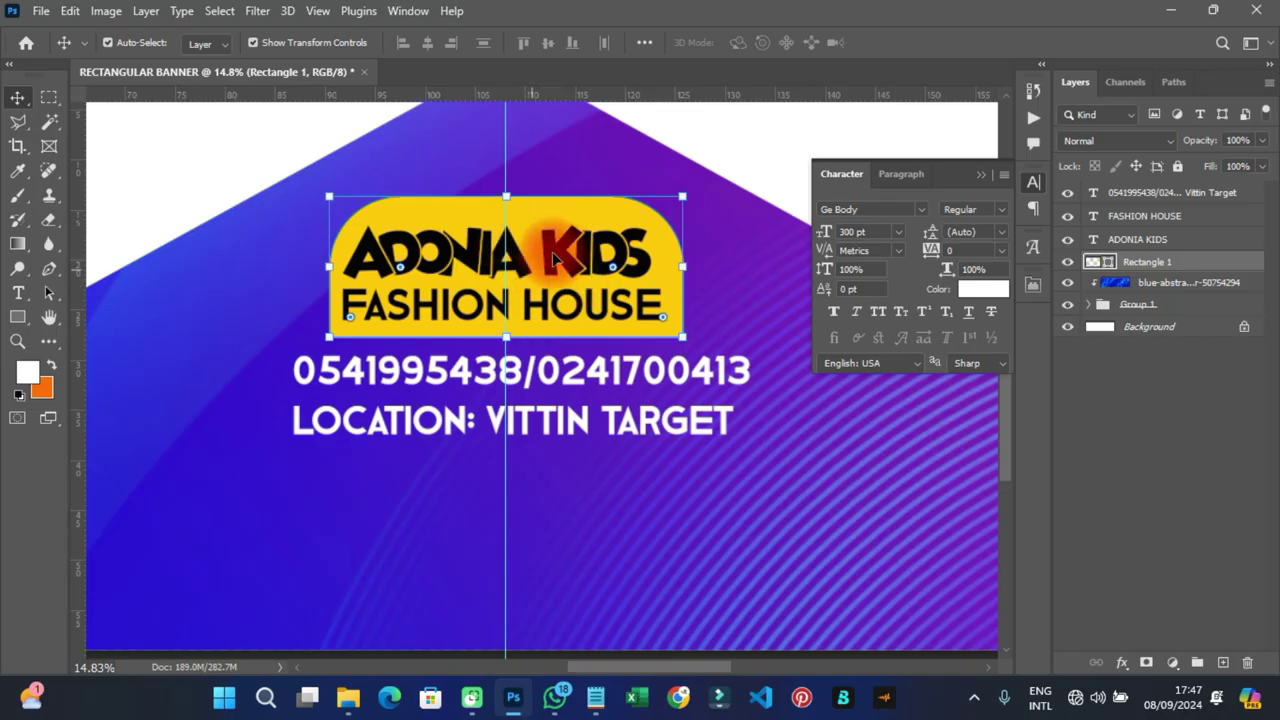
left_click(530, 420)
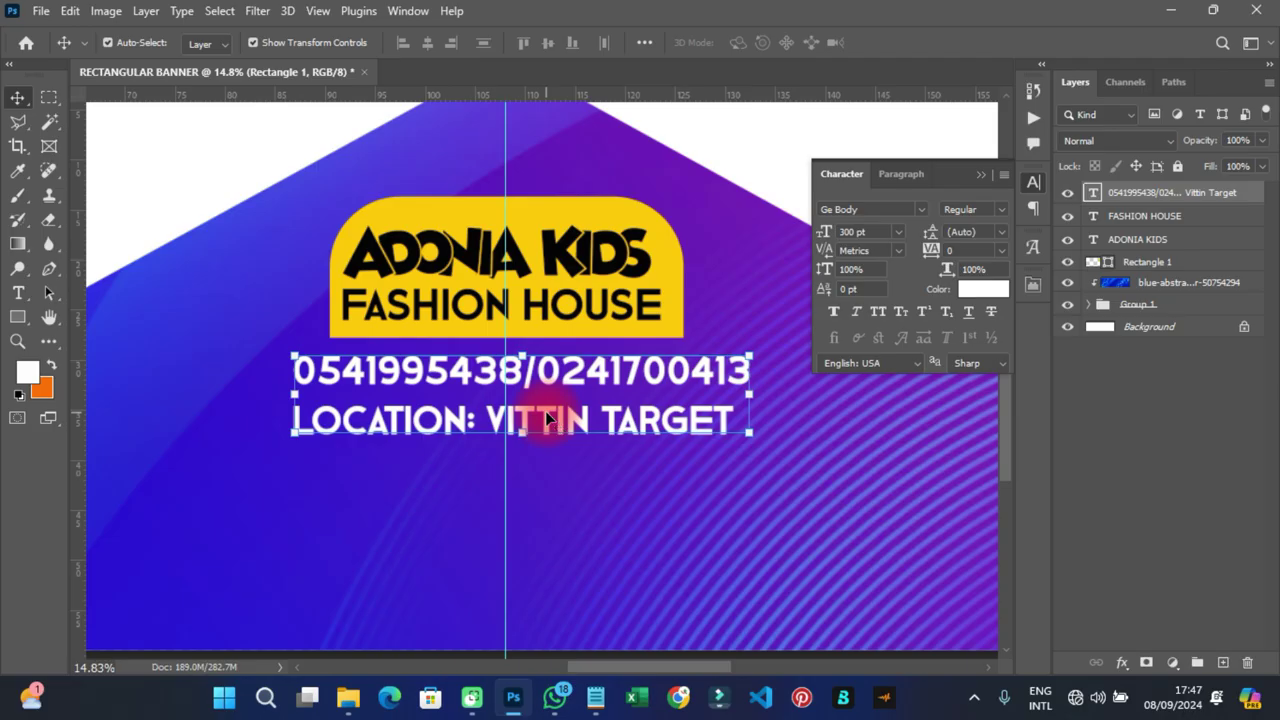
scroll(540, 410, "down", 4)
scroll(545, 400, "down", 1)
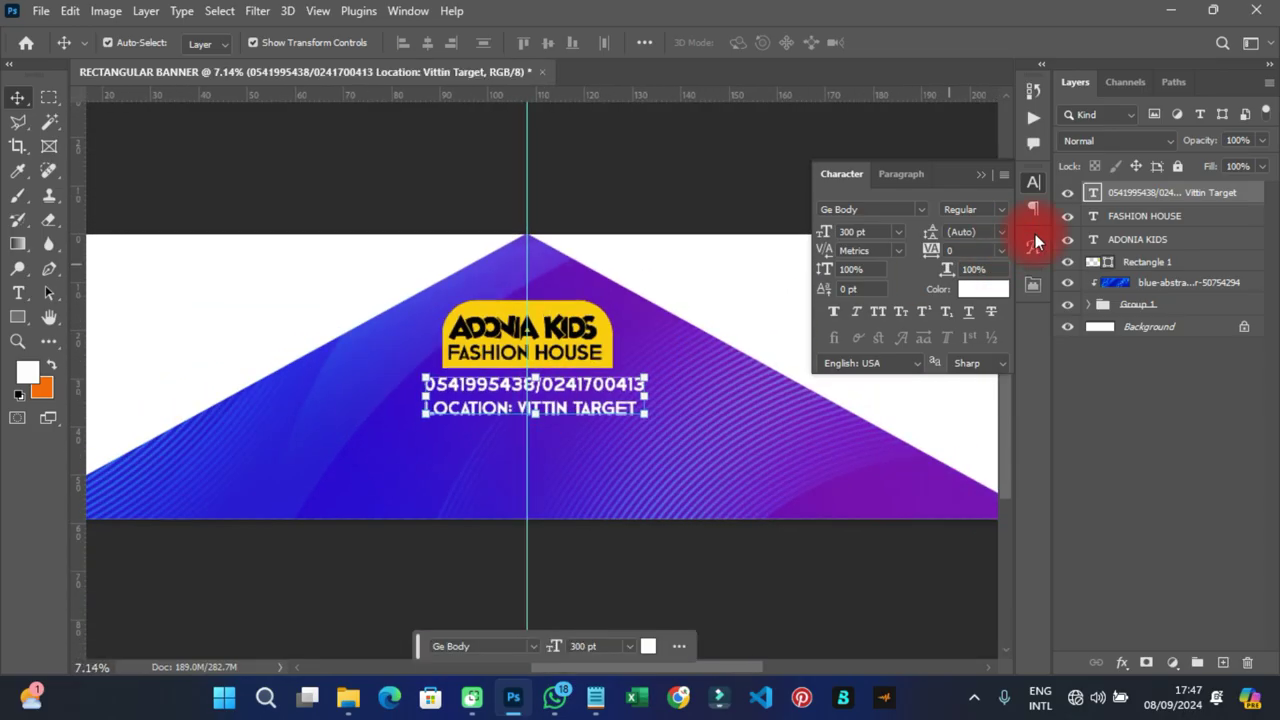
left_click(1034, 182)
left_click(220, 146)
left_click(41, 12)
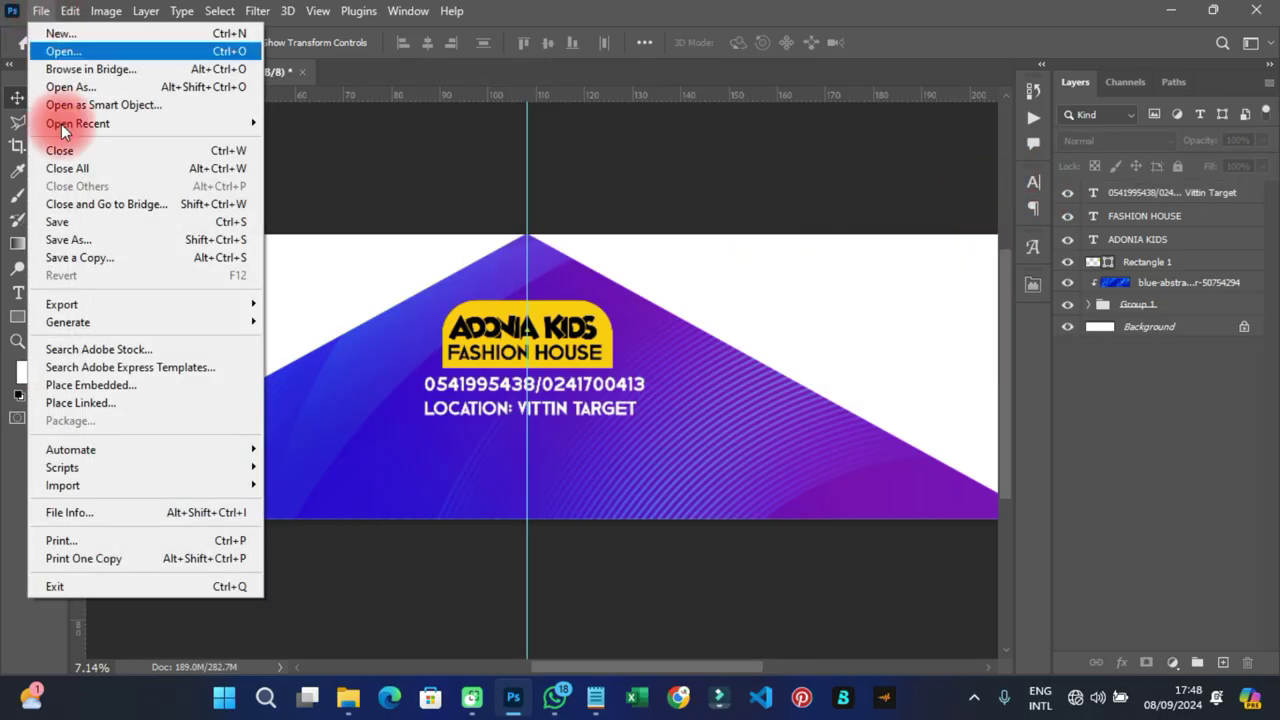
Step: Place ALL-IMAGES.png as a linked layer and move it to the triangle banner's bottom
left_click(98, 403)
double_click(218, 183)
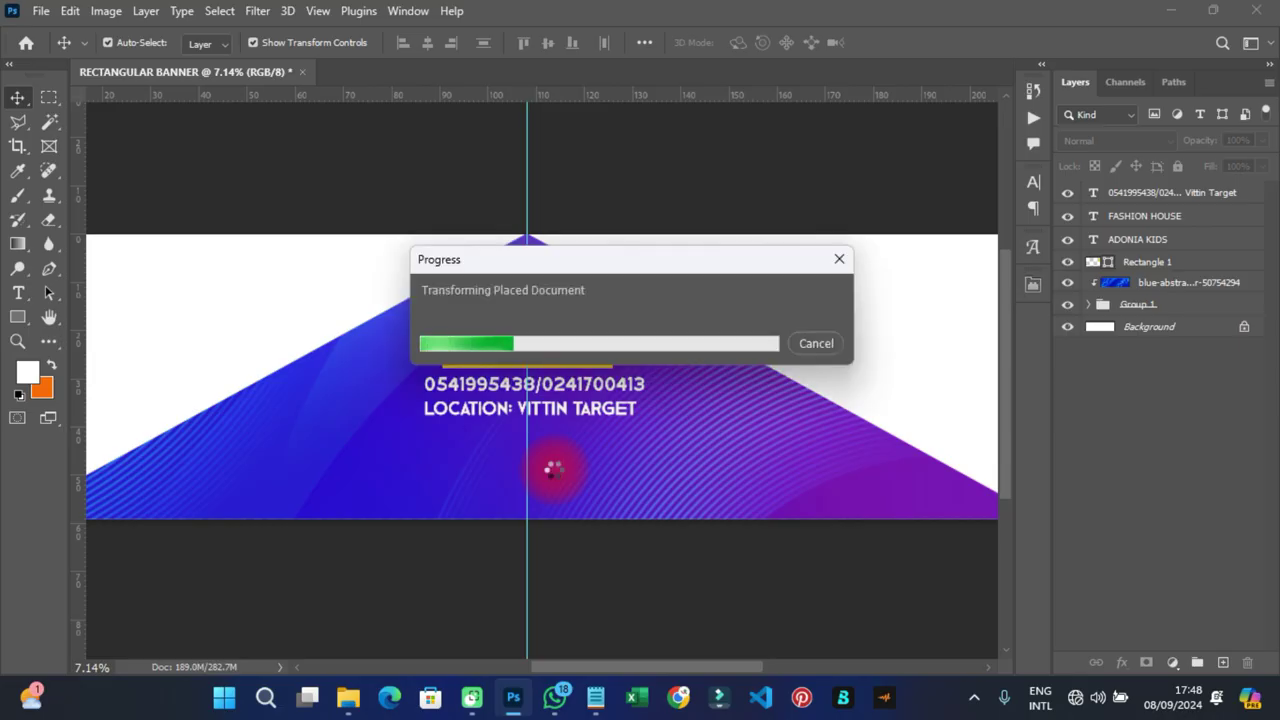
left_click_drag(552, 466, 608, 497)
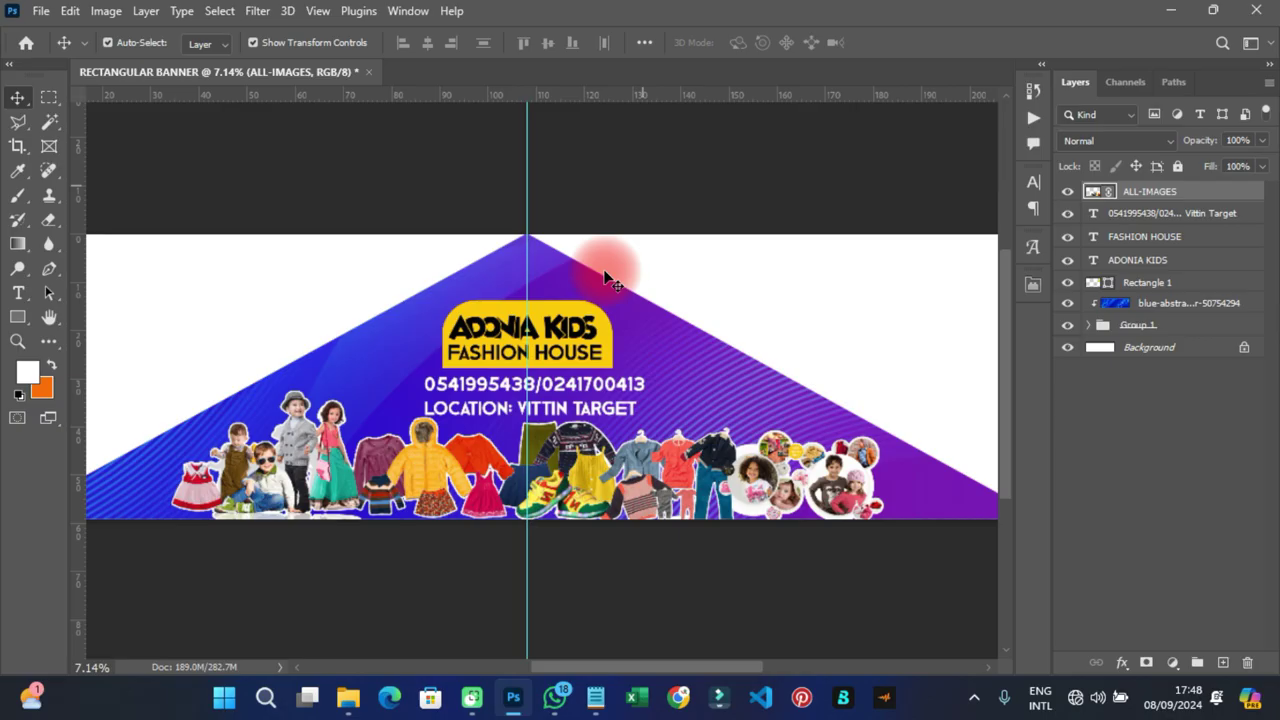
left_click(492, 246)
scroll(492, 246, "down", 2)
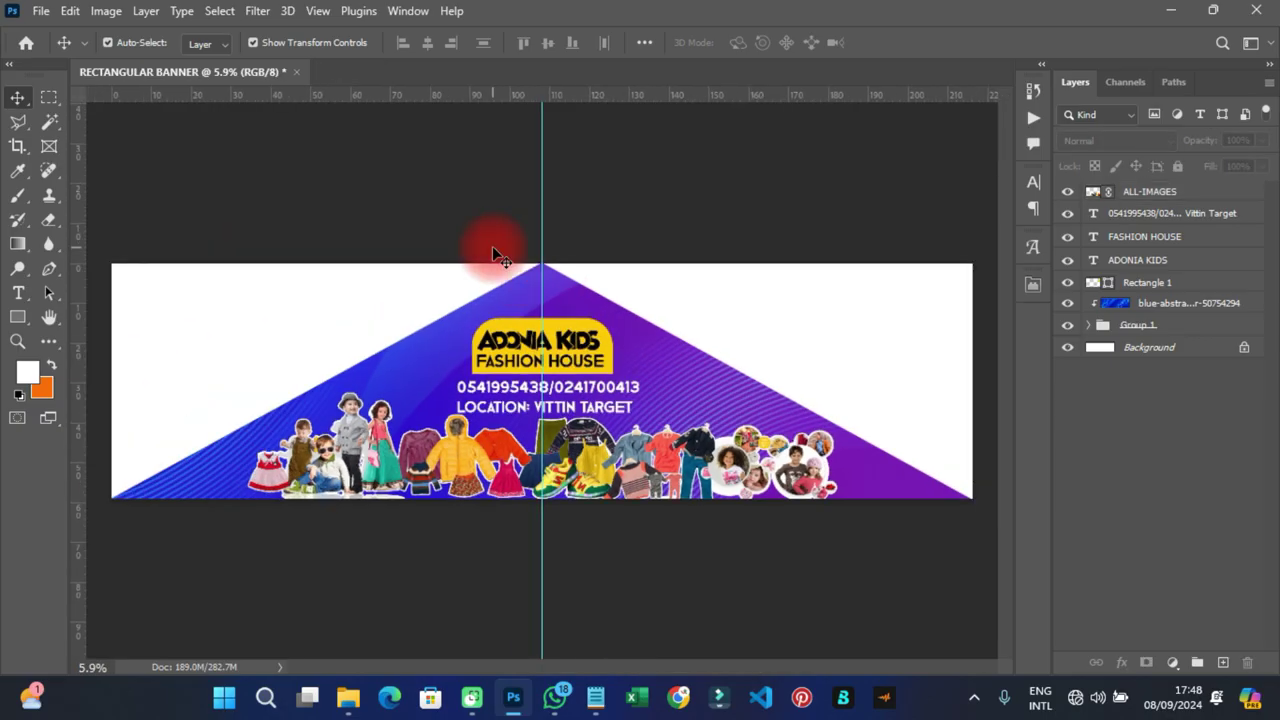
Step: Draw a white rectangle behind ALL-IMAGES, round its top corners and raise it to the bottom edge
left_click(16, 320)
mouse_move(226, 462)
left_mouse_down()
mouse_move(886, 583)
mouse_move(869, 583)
left_mouse_up()
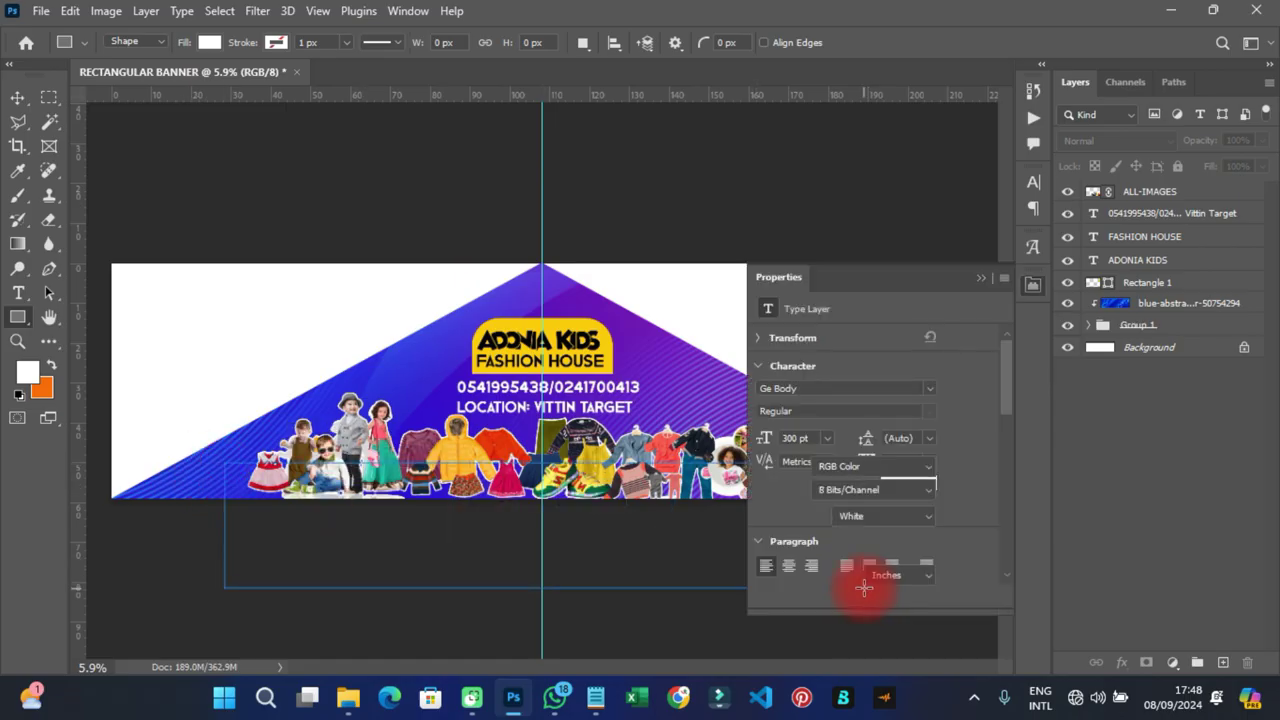
left_click(1034, 287)
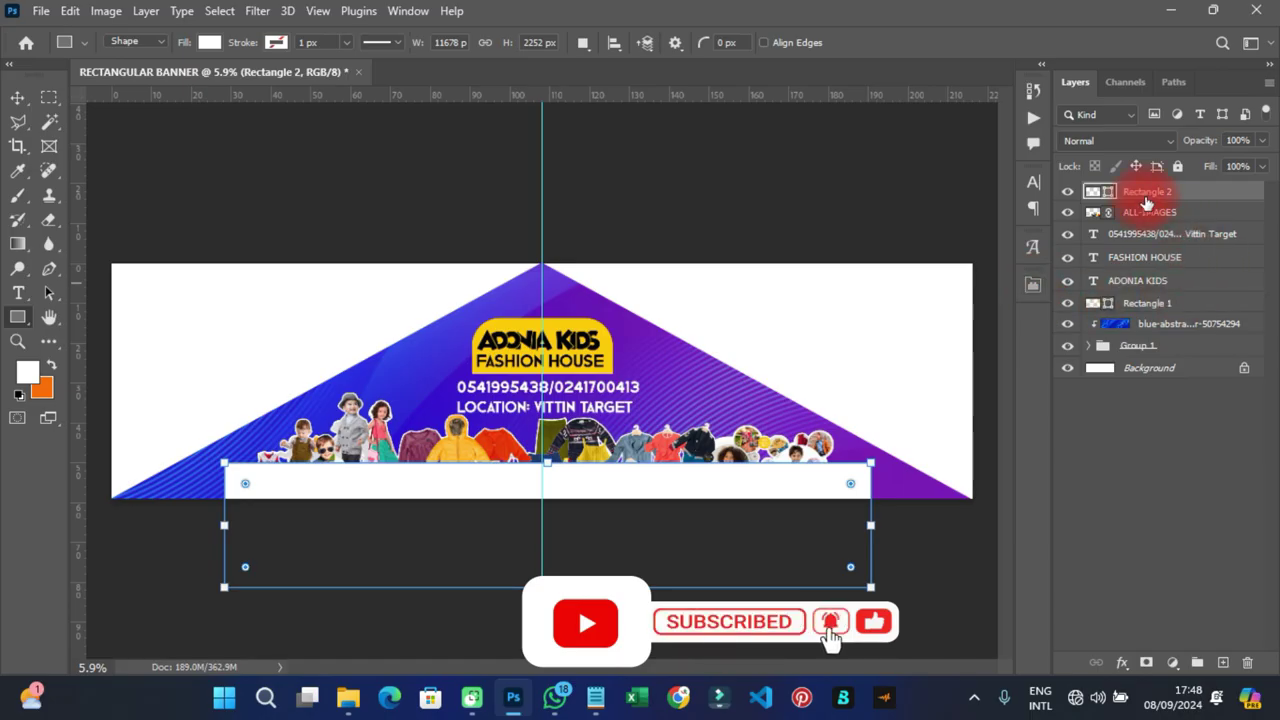
left_click_drag(1147, 203, 1145, 220)
left_click_drag(851, 488, 814, 500)
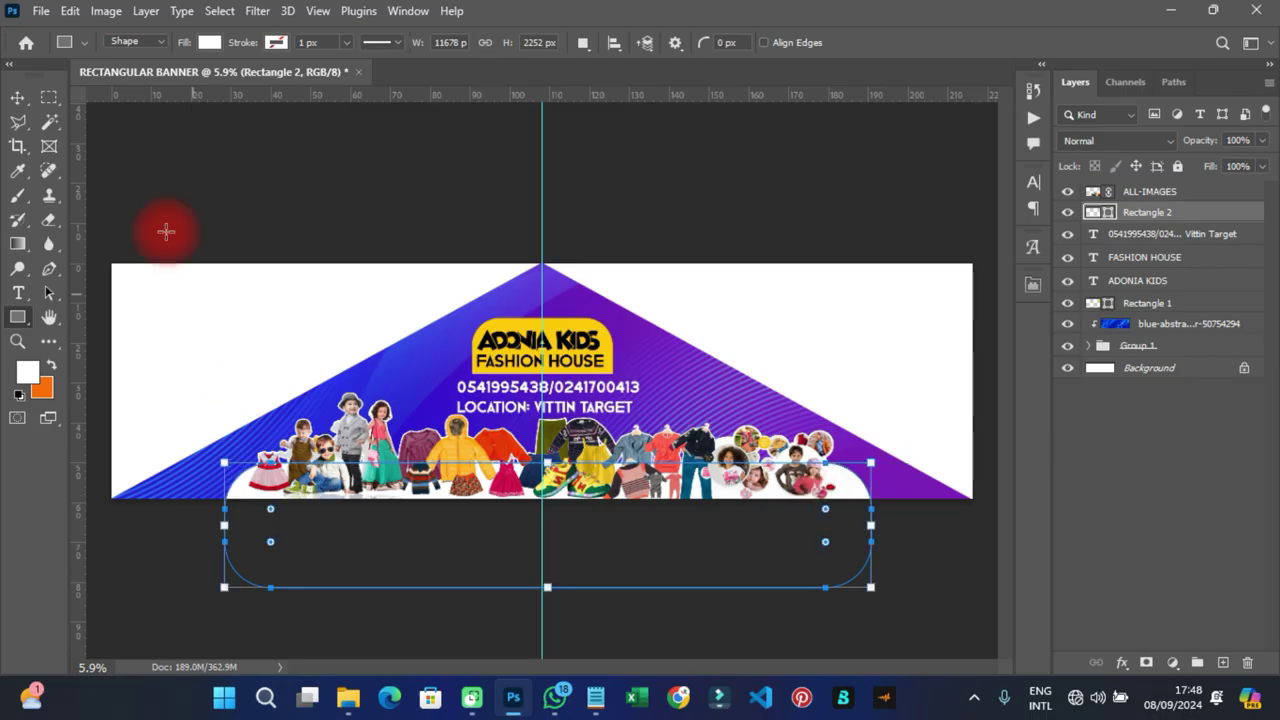
left_click(16, 100)
left_click_drag(560, 531, 581, 465)
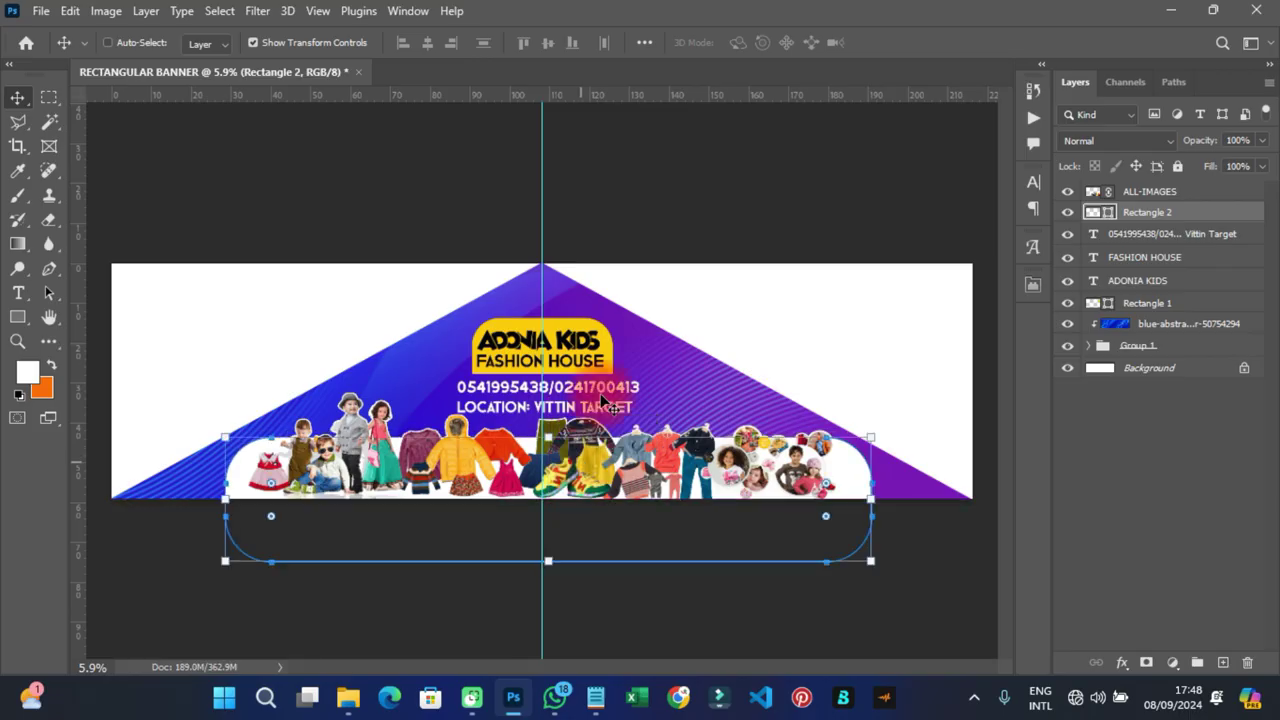
scroll(597, 376, "down", 2)
scroll(597, 376, "up", 2)
scroll(597, 376, "down", 1)
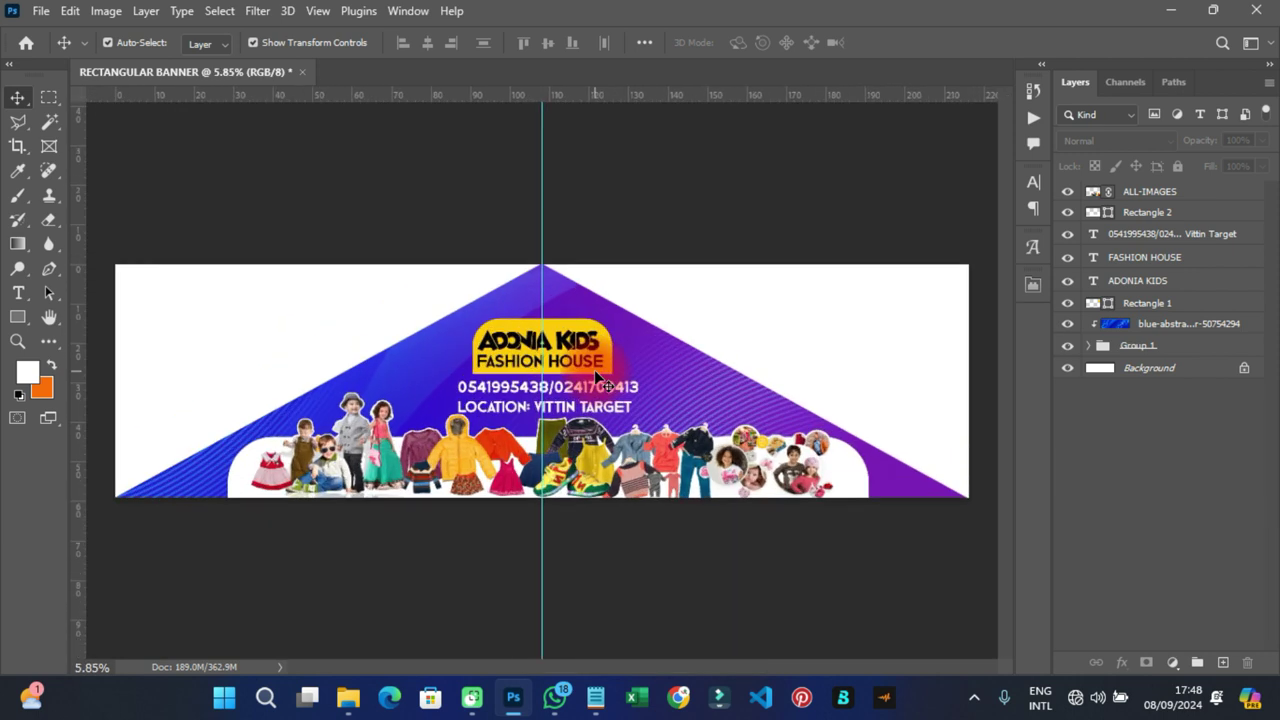